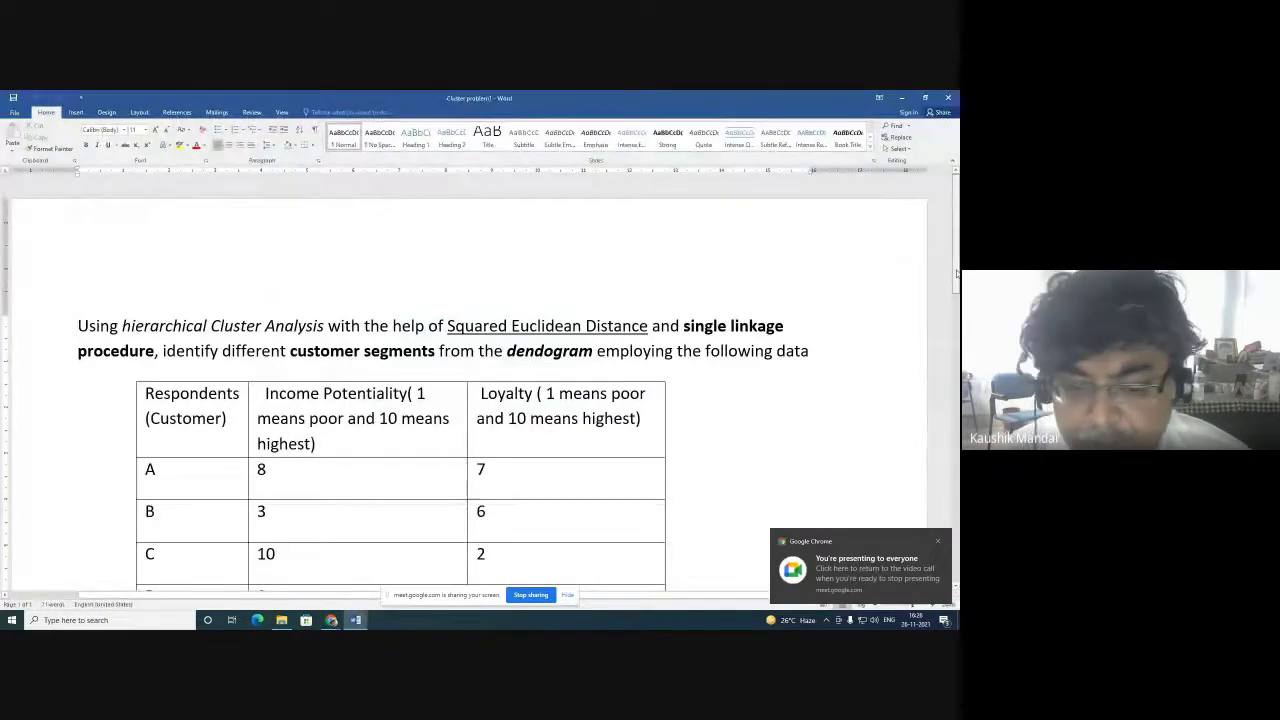
# Step: Switch from the Word document to File Explorer, open the SPSS data file Cluster problem1, and review its variable definitions and data
pyautogui.moveTo(957, 272)
pyautogui.mouseDown()
pyautogui.moveTo(957, 334)
pyautogui.moveTo(957, 266)
pyautogui.mouseUp()
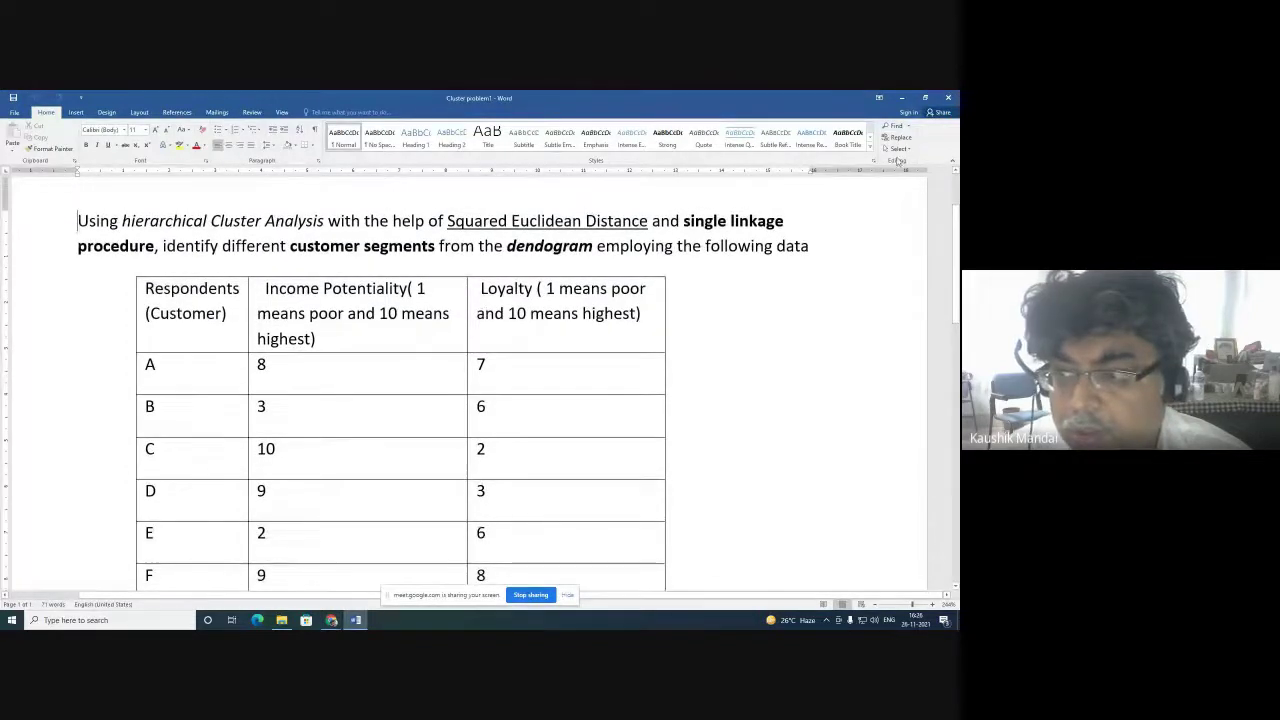
pyautogui.click(901, 97)
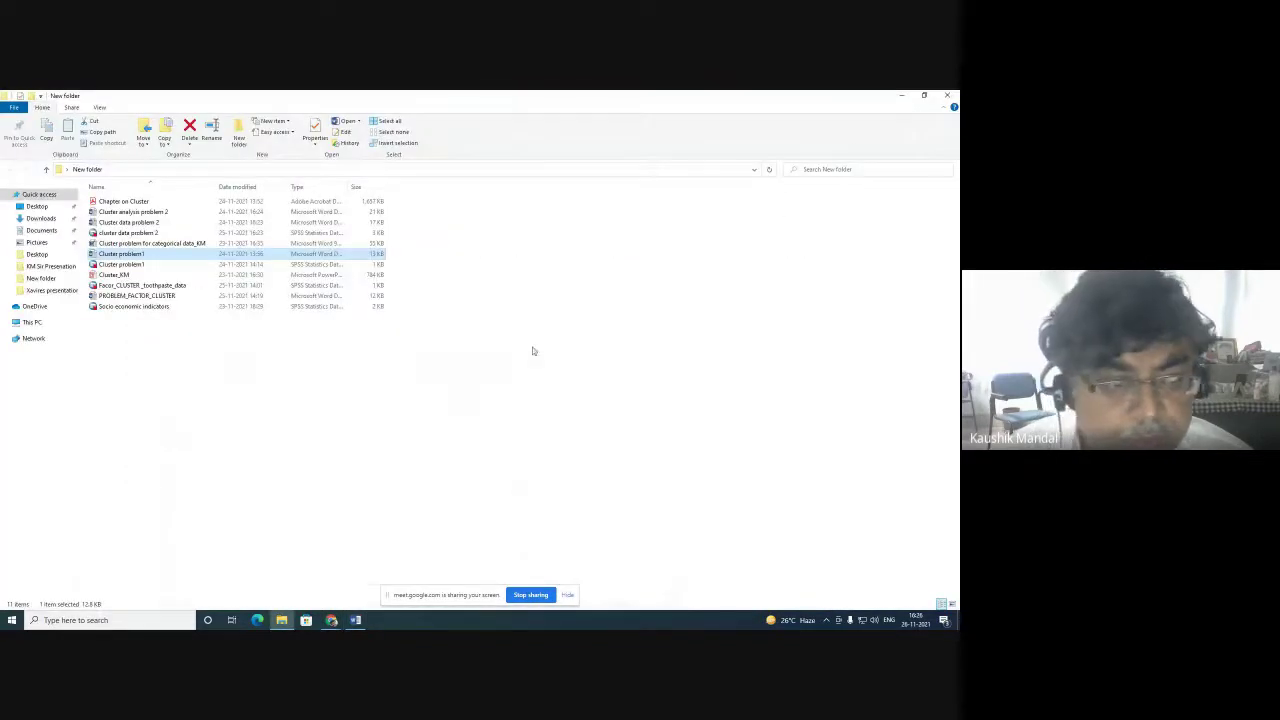
pyautogui.click(158, 267)
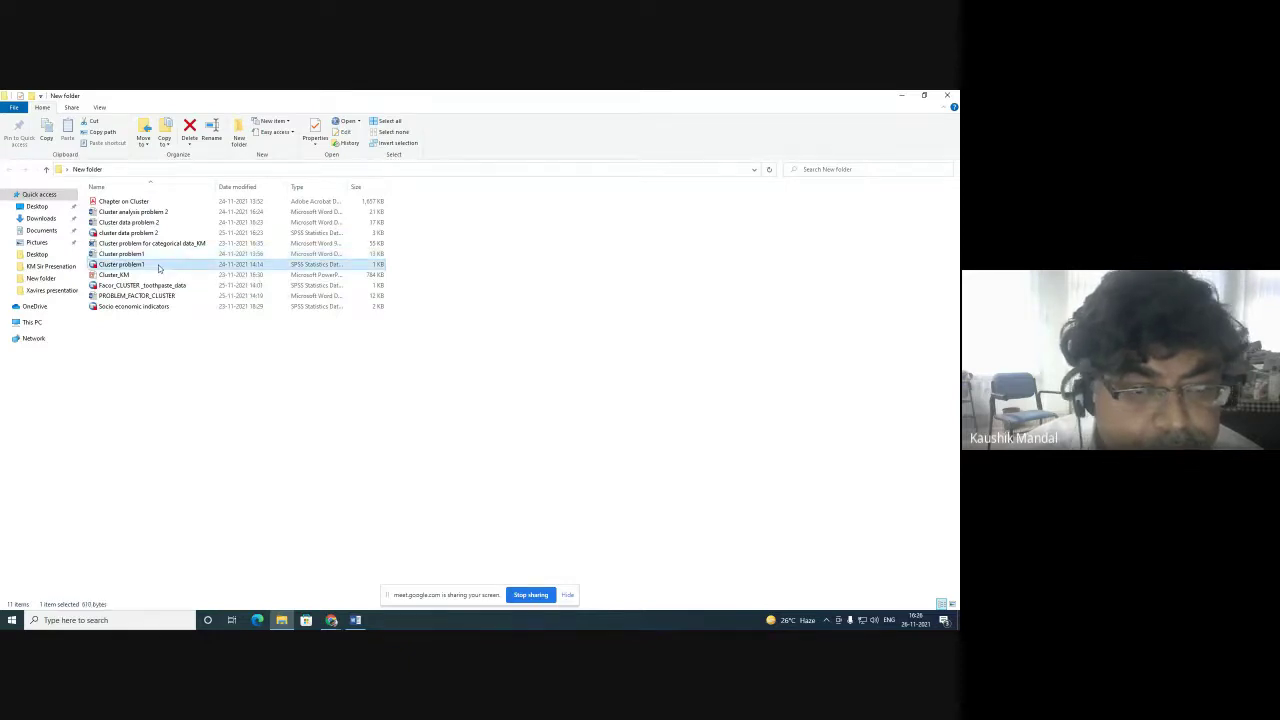
pyautogui.doubleClick(158, 267)
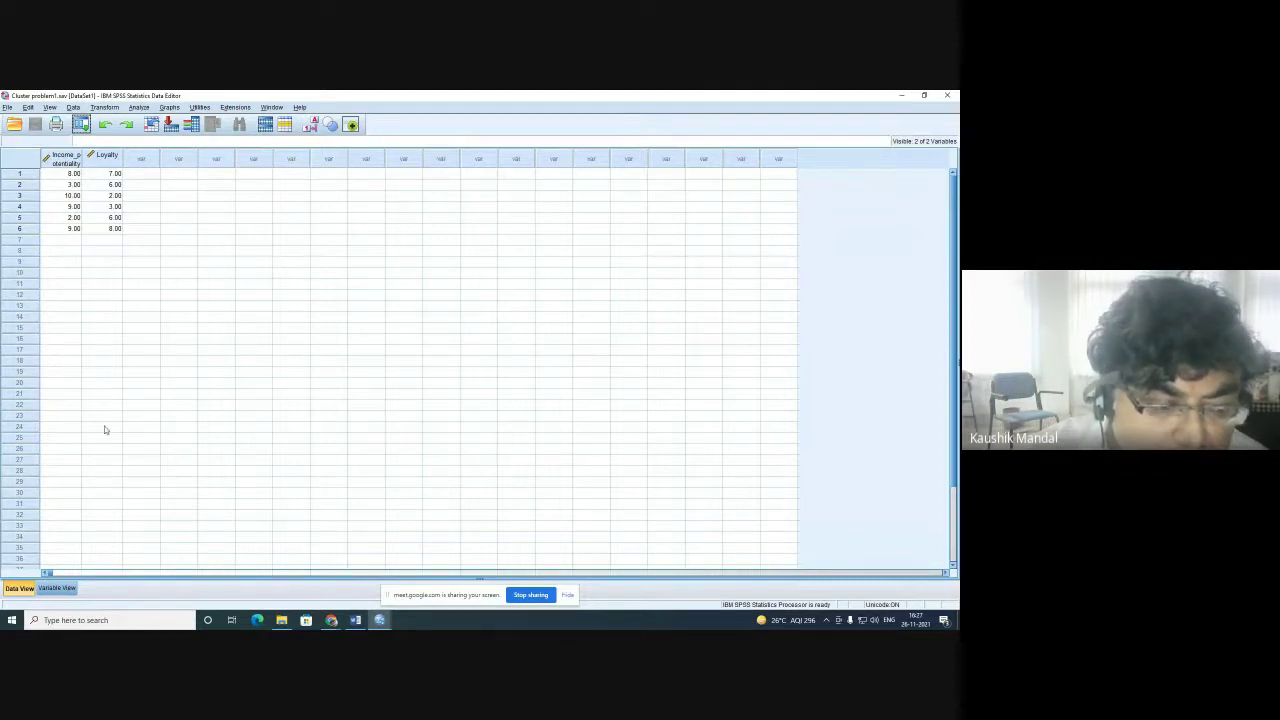
pyautogui.click(57, 588)
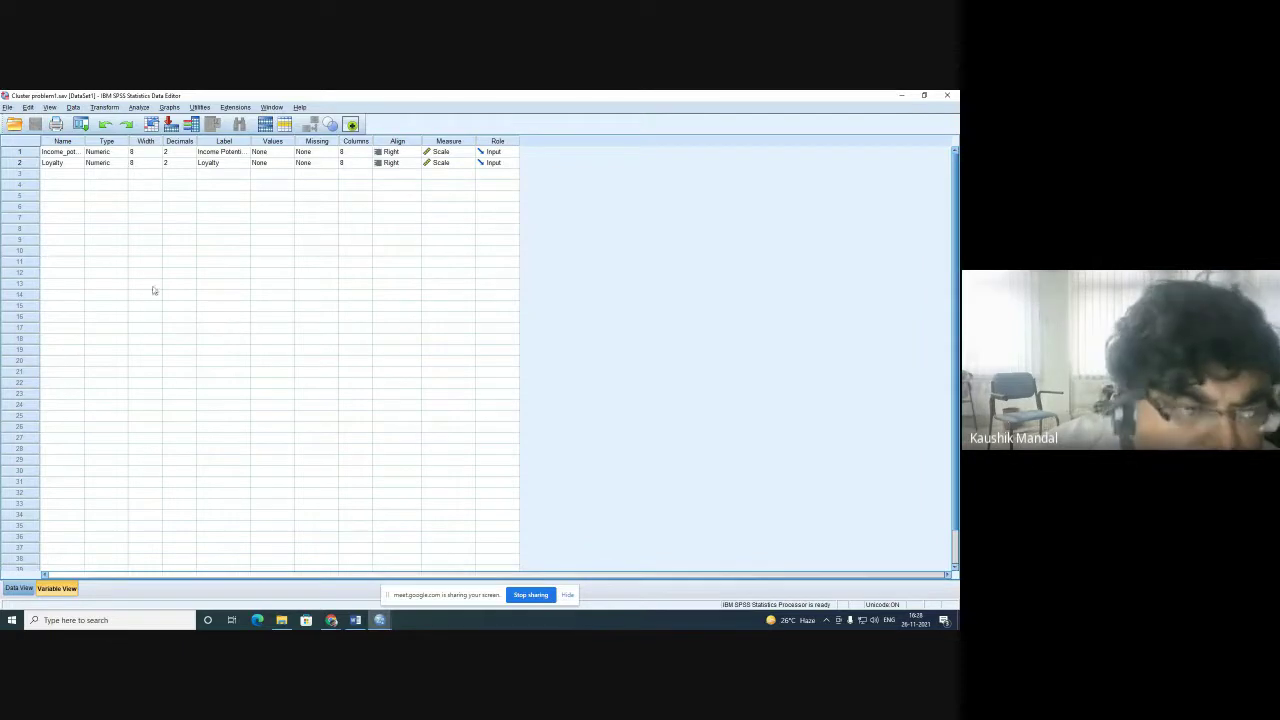
pyautogui.click(19, 588)
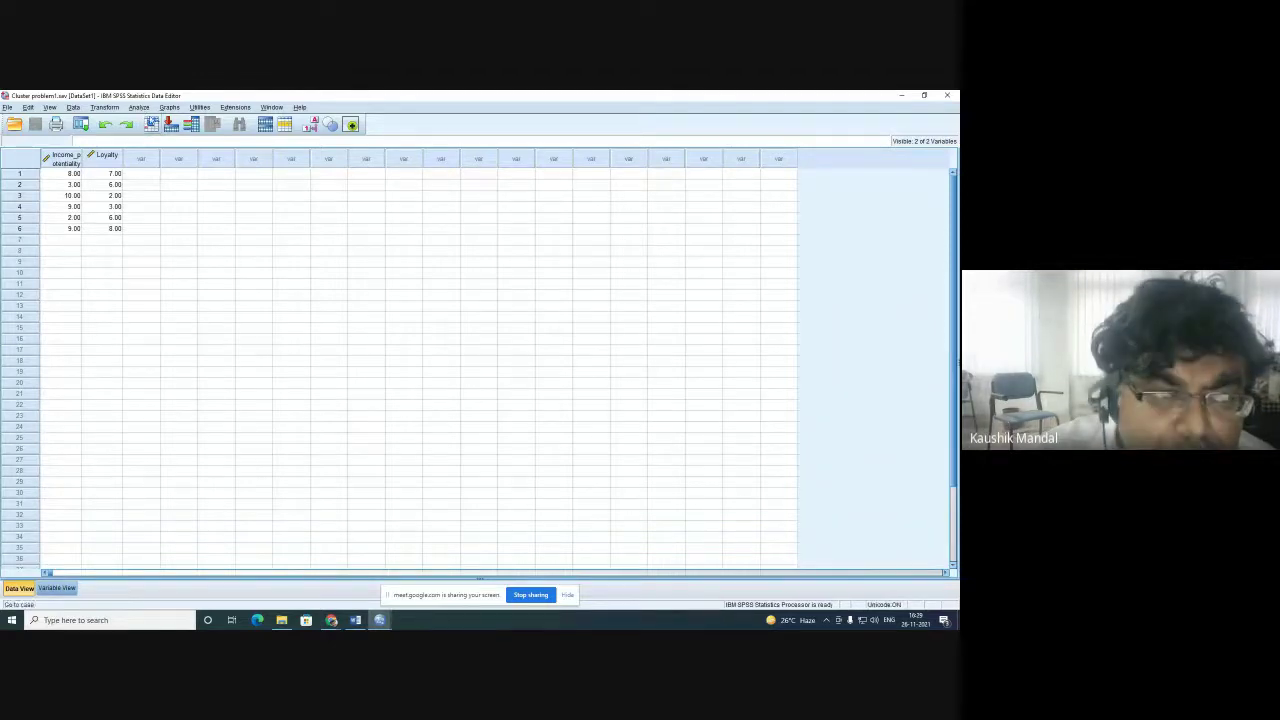
# Step: Set up a hierarchical cluster analysis using Income Potentiality and Loyalty as the variables
pyautogui.click(139, 107)
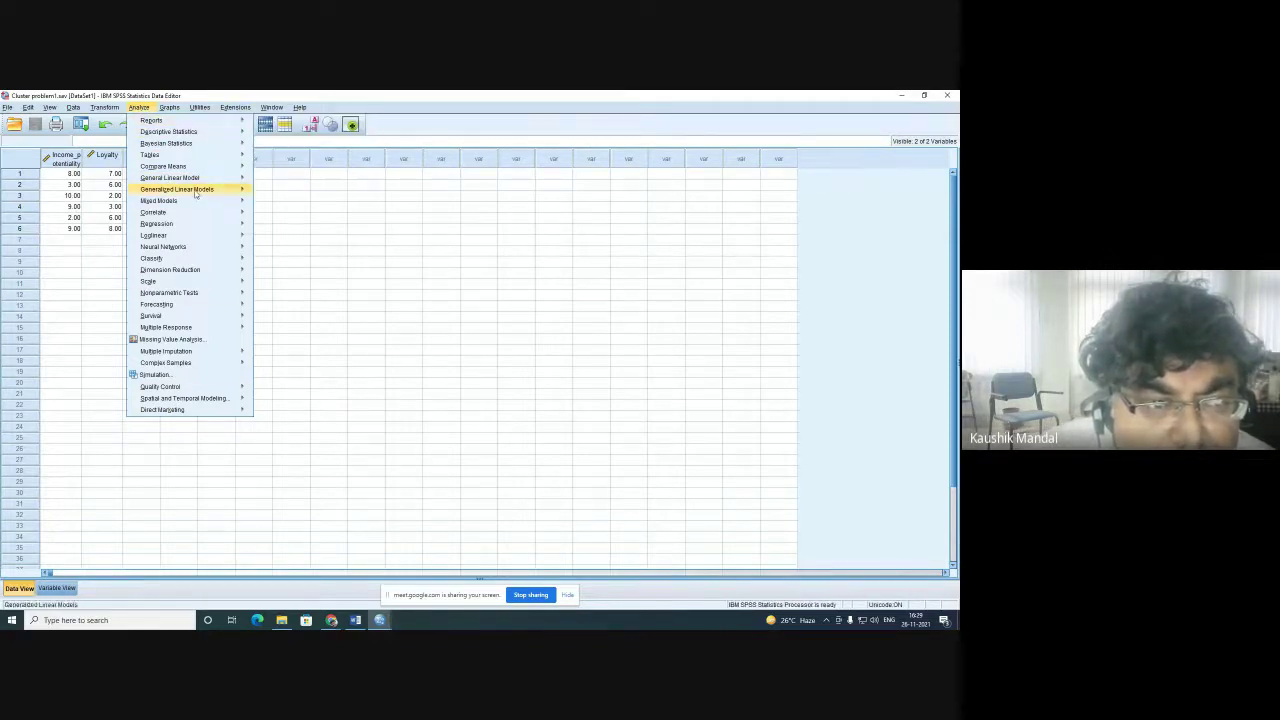
pyautogui.moveTo(199, 240)
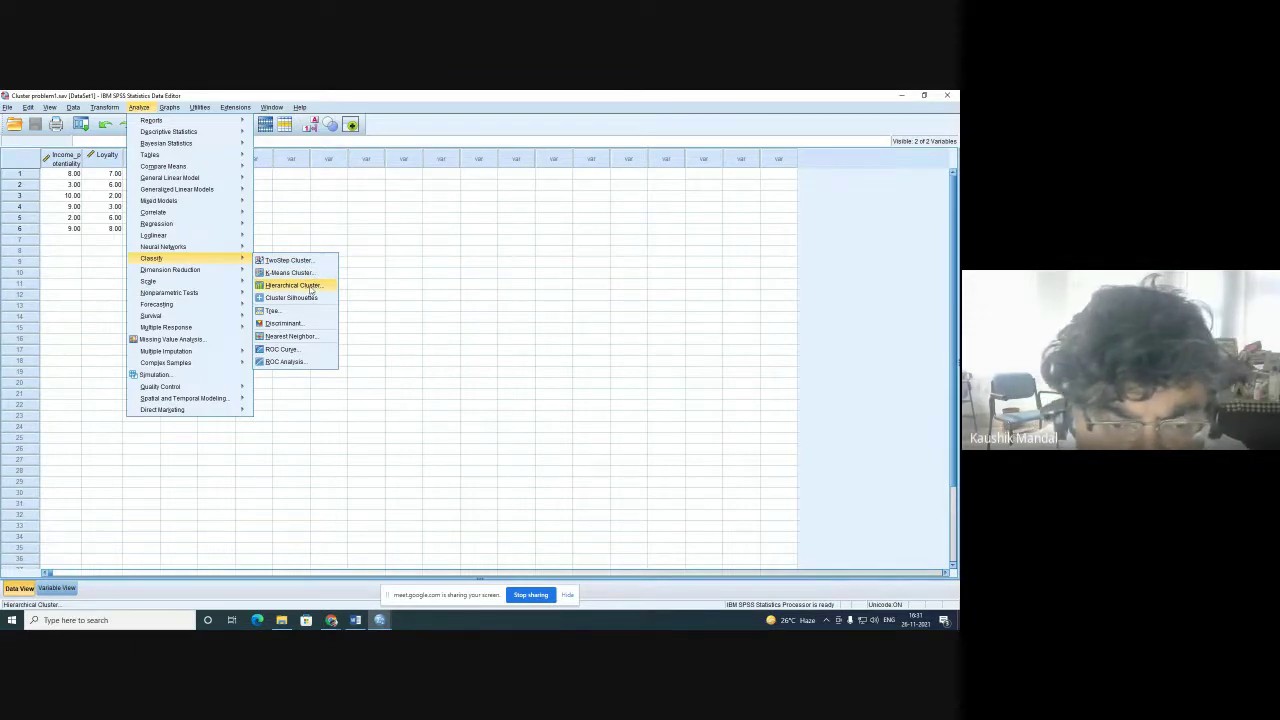
pyautogui.click(311, 288)
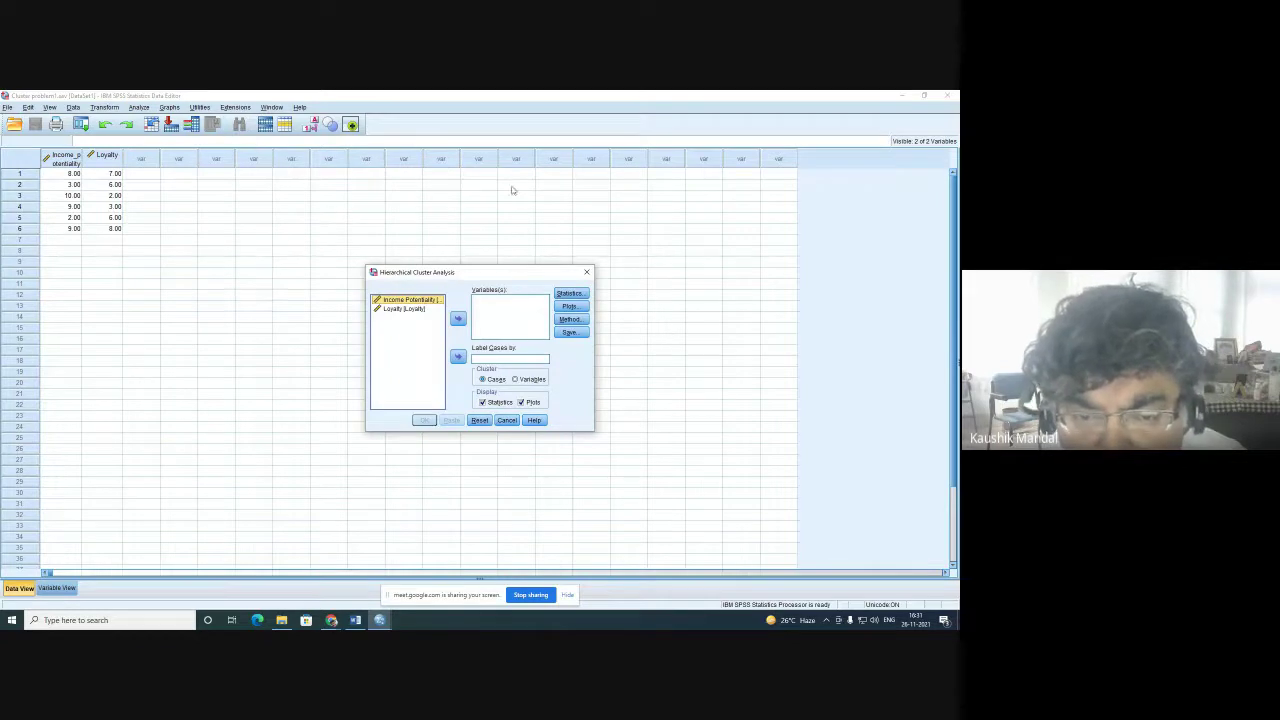
pyautogui.keyDown('shift'); pyautogui.click(427, 307); pyautogui.keyUp('shift')
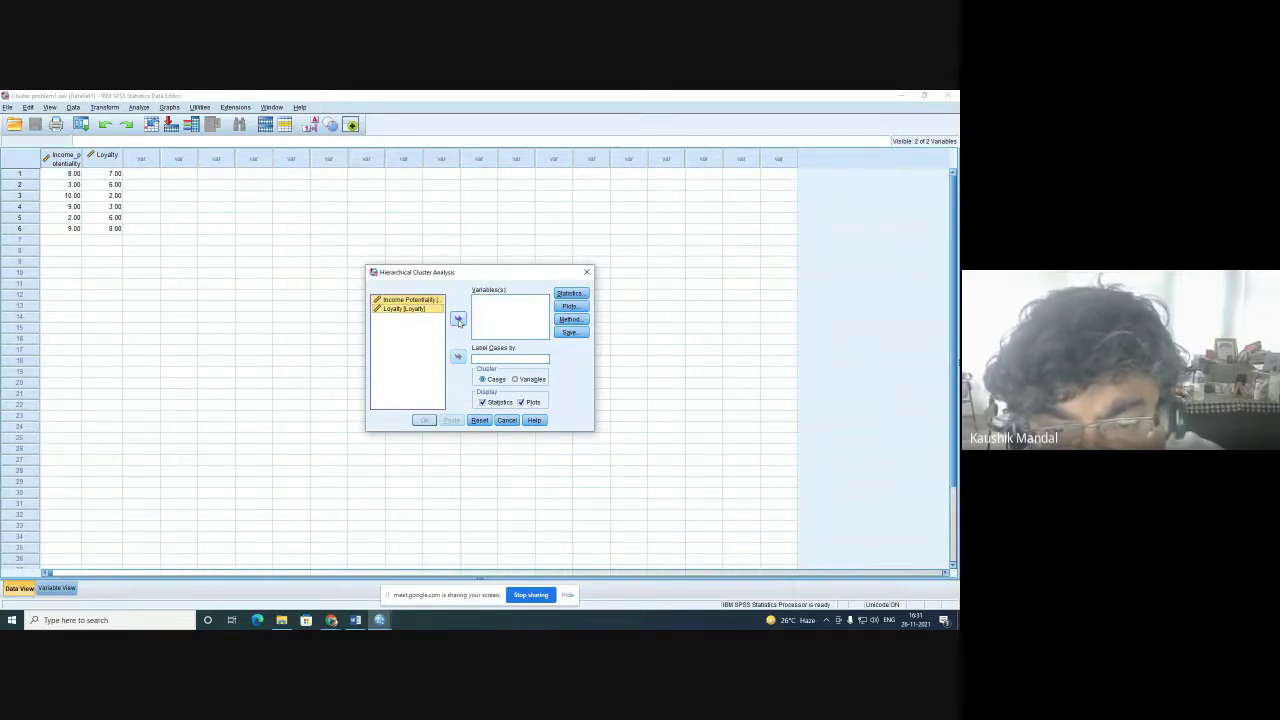
pyautogui.click(458, 319)
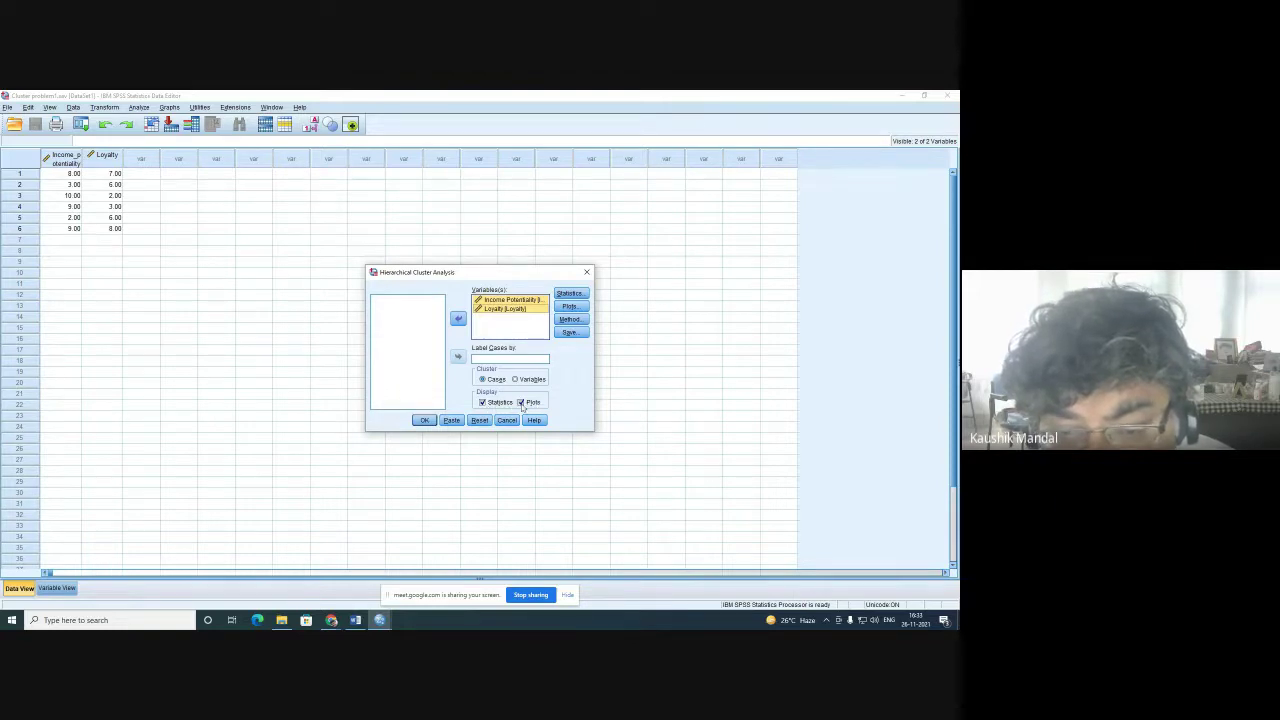
# Step: Include the proximity matrix in the cluster analysis statistics
pyautogui.click(572, 294)
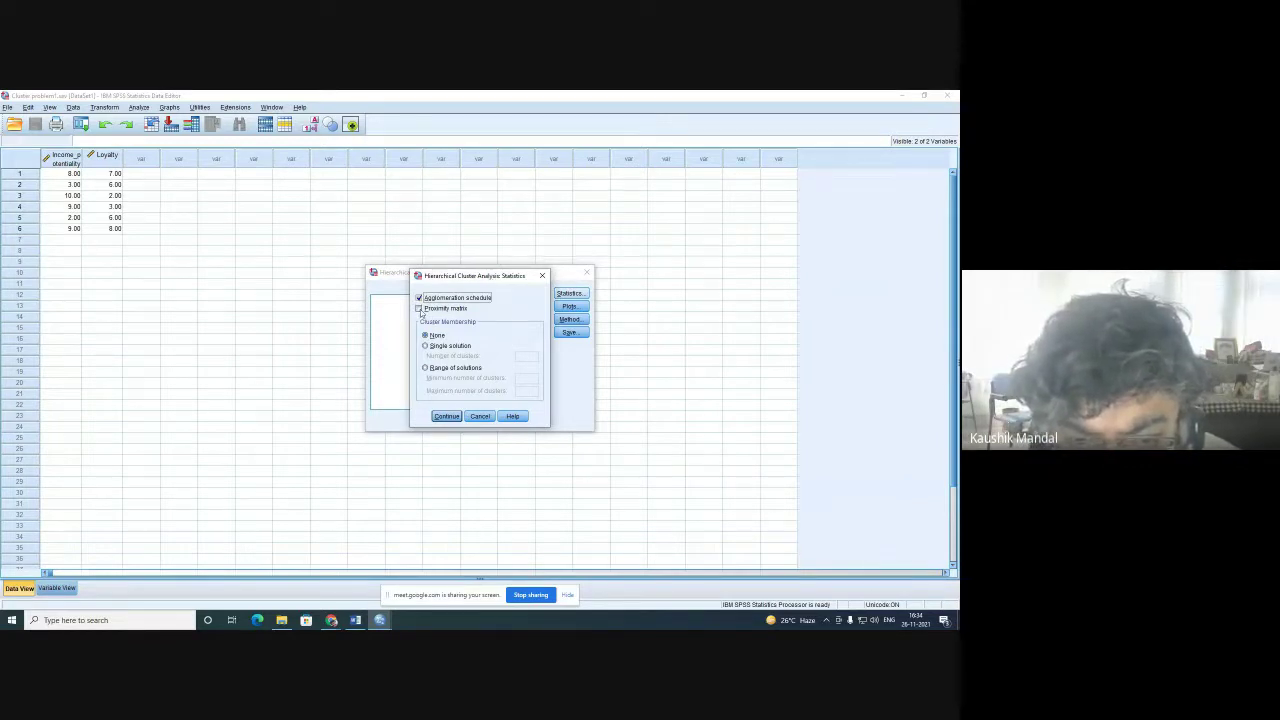
pyautogui.click(420, 309)
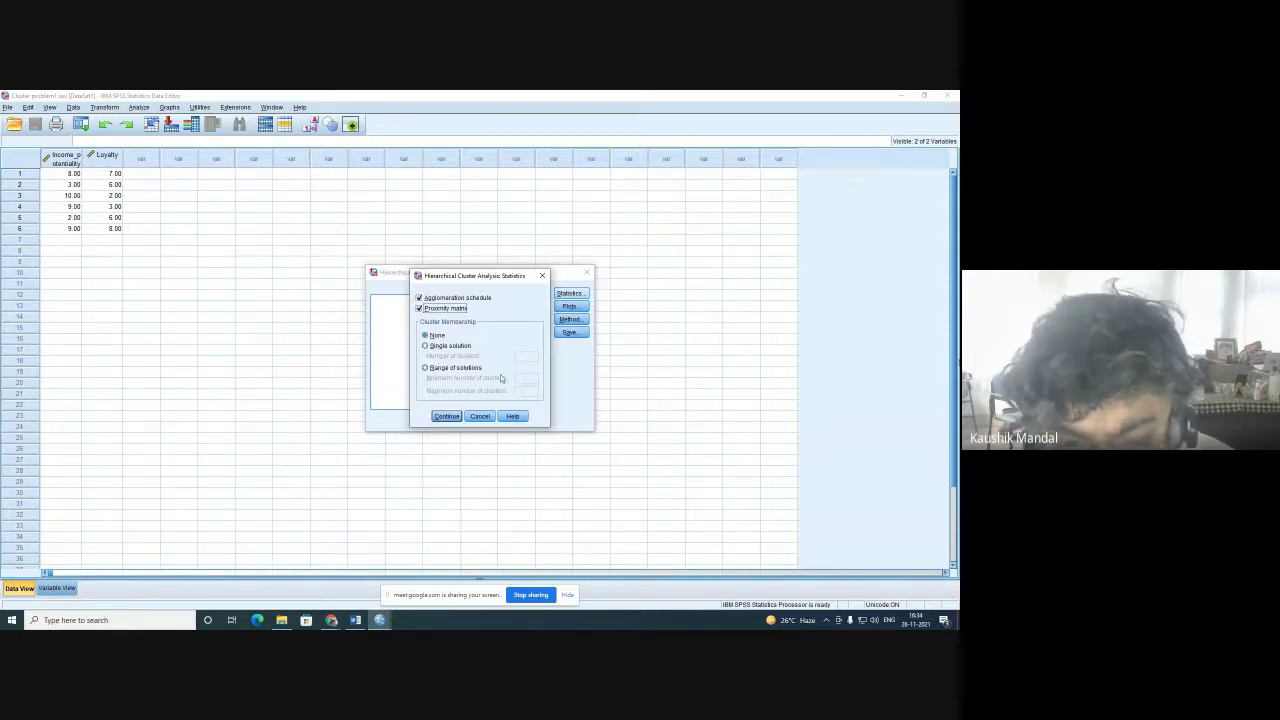
pyautogui.click(447, 417)
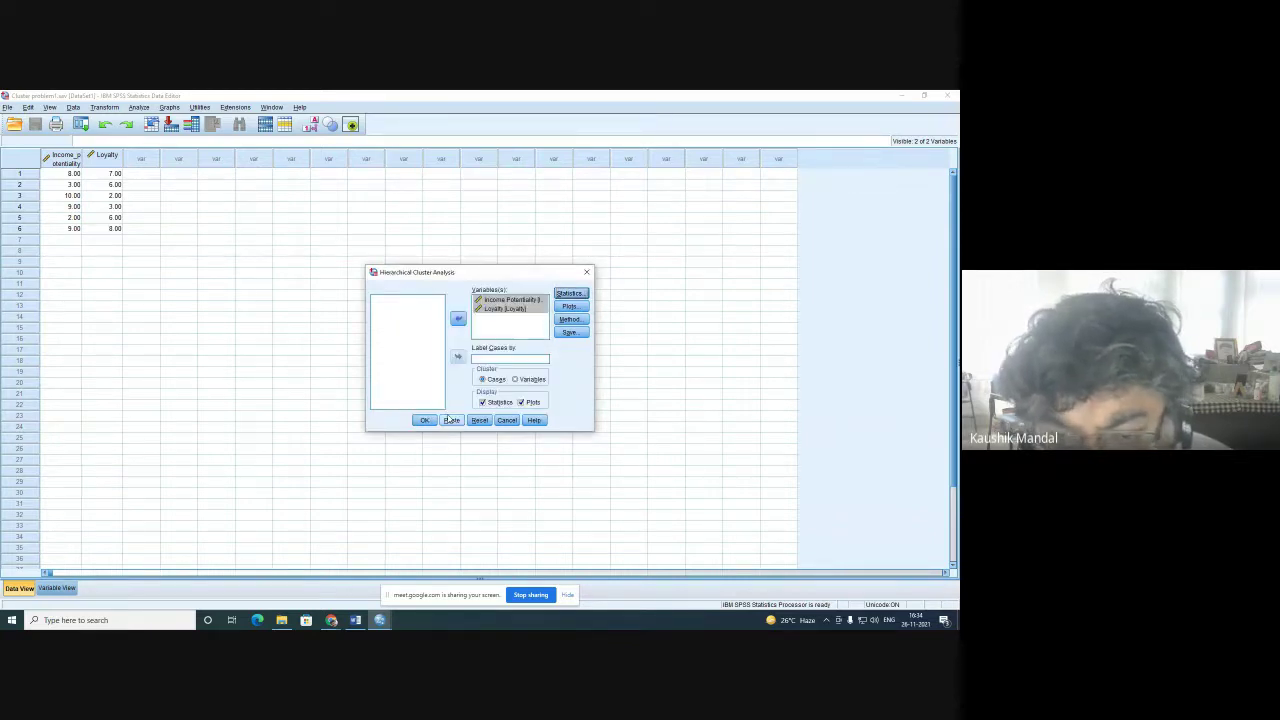
# Step: Request a dendrogram in the cluster analysis plots and set the icicle plot to None
pyautogui.click(586, 308)
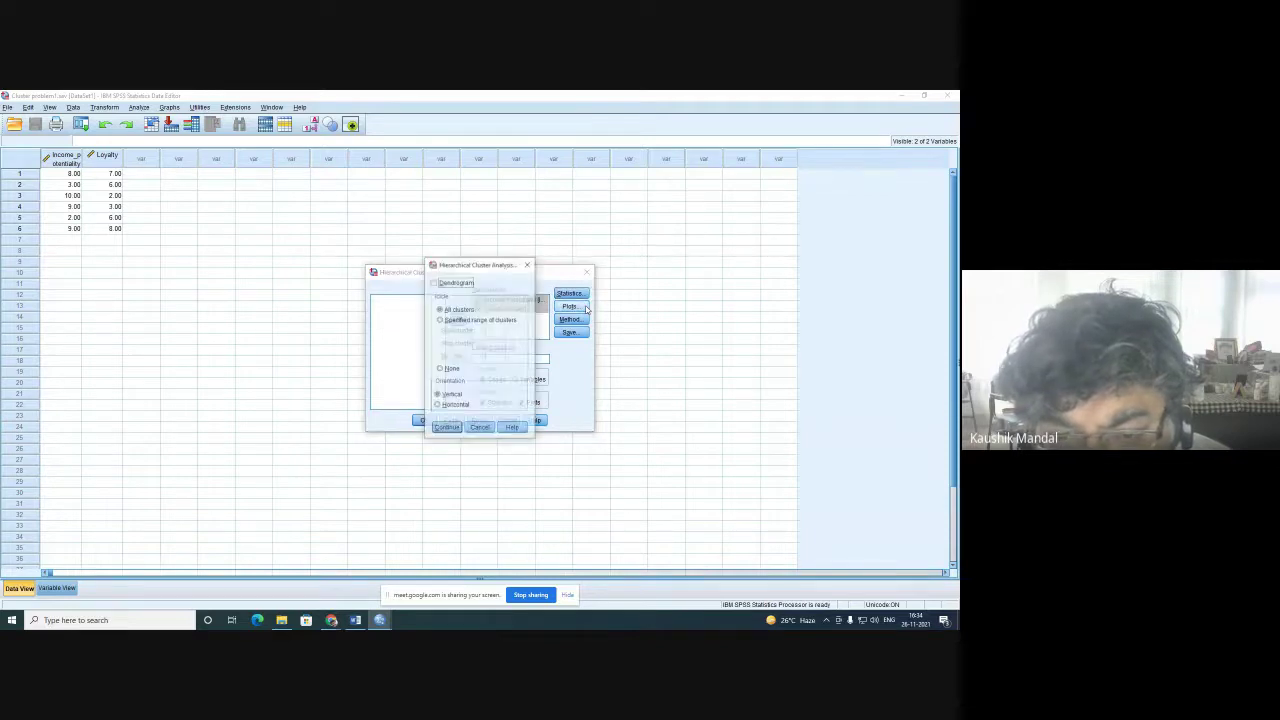
pyautogui.click(433, 283)
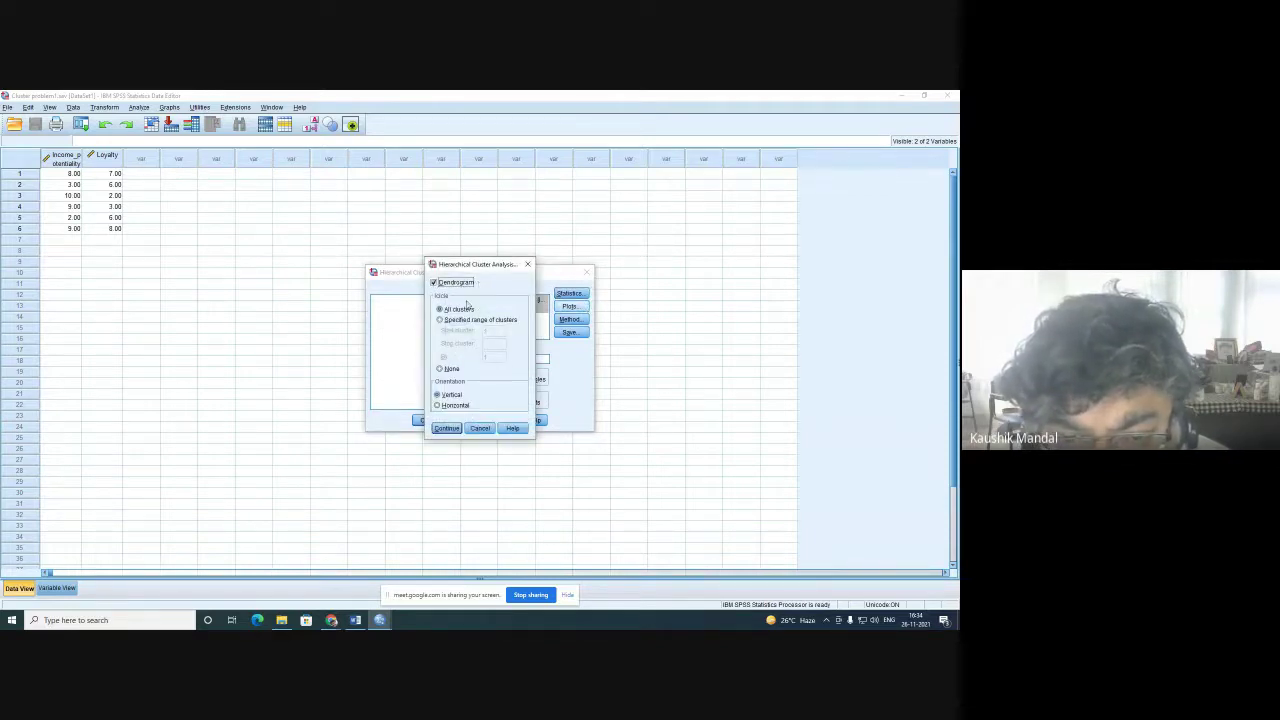
pyautogui.click(446, 369)
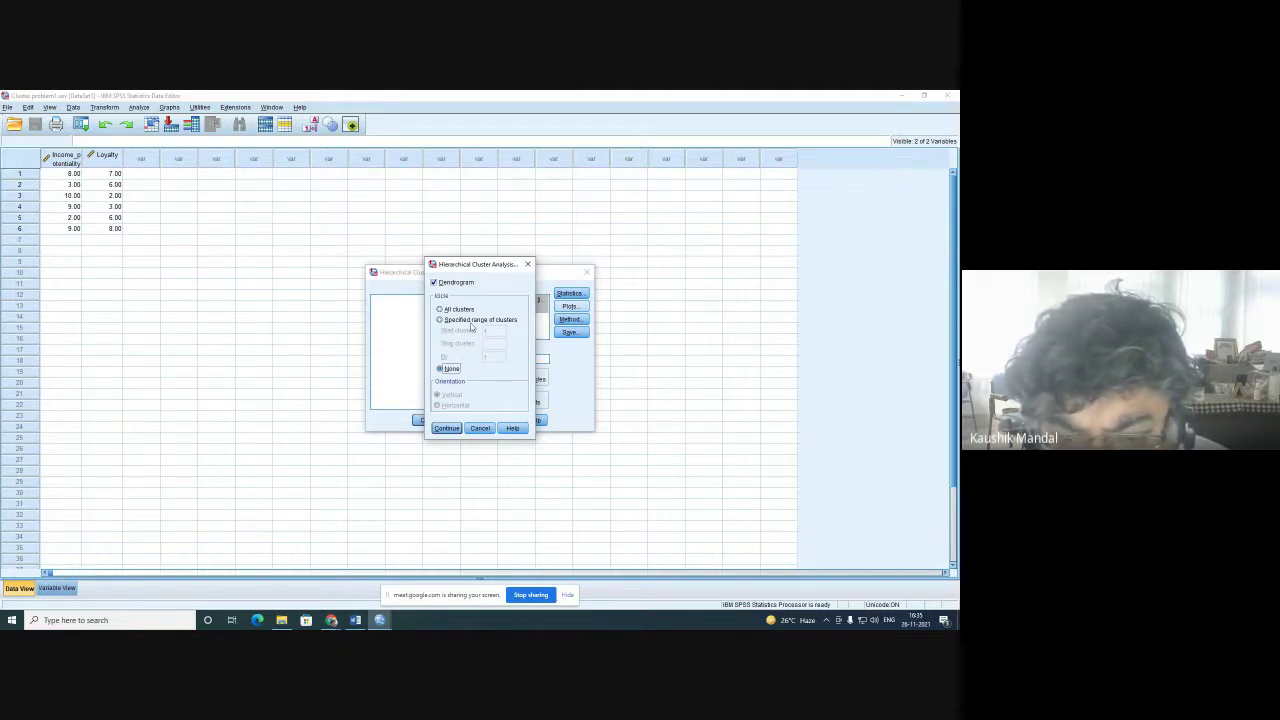
pyautogui.moveTo(517, 267)
pyautogui.mouseDown()
pyautogui.moveTo(527, 246)
pyautogui.moveTo(688, 200)
pyautogui.moveTo(530, 254)
pyautogui.mouseUp()
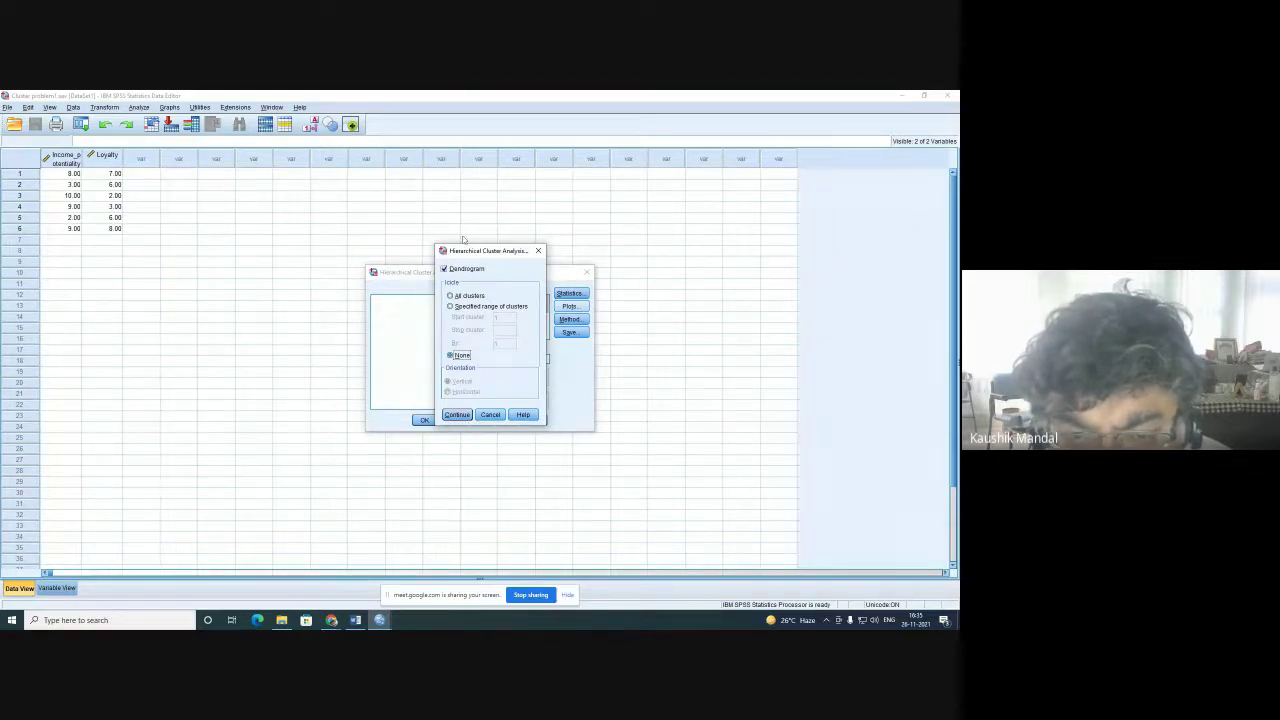
pyautogui.click(457, 414)
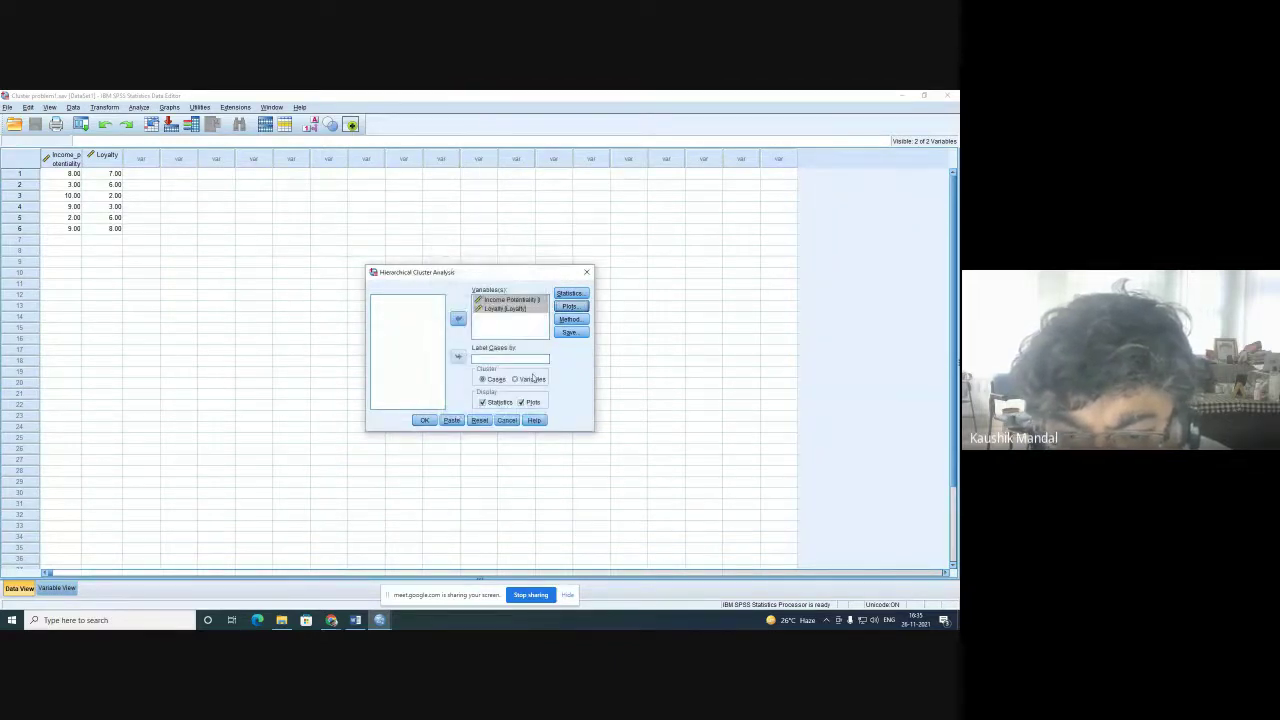
# Step: Set the cluster method to Nearest neighbor with squared Euclidean distance as the interval measure, and run the analysis
pyautogui.click(583, 319)
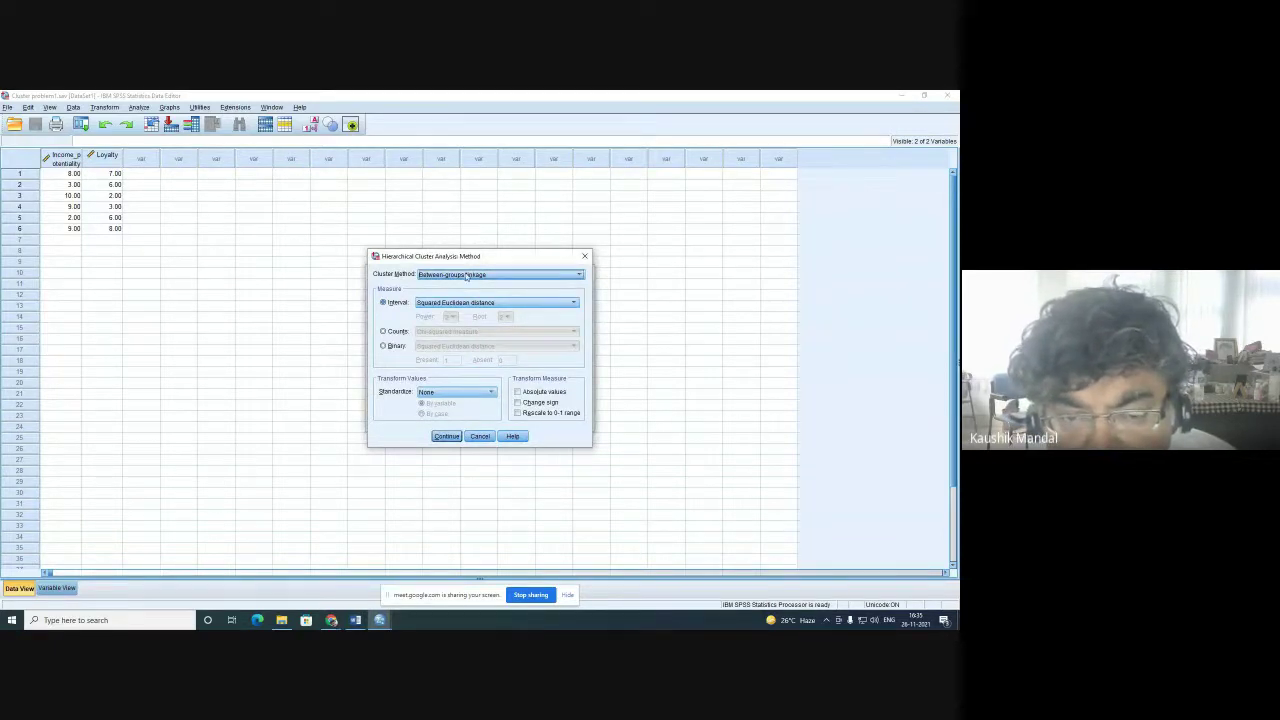
pyautogui.click(581, 278)
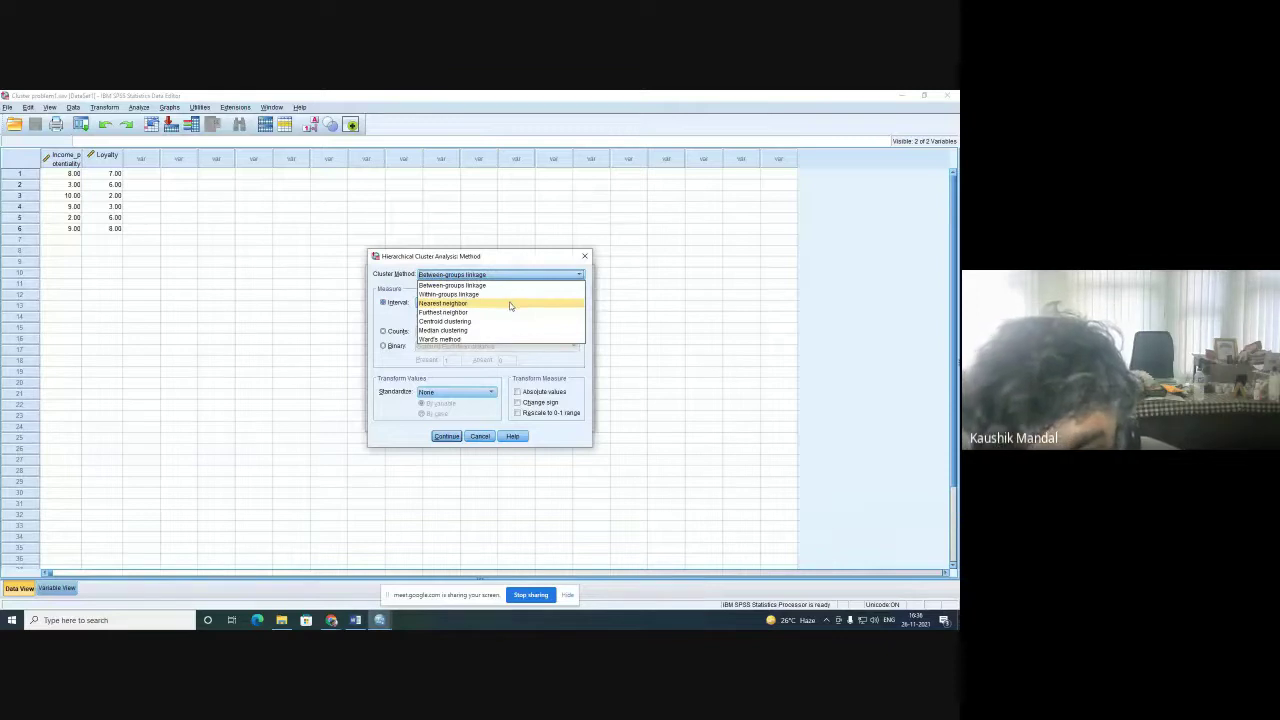
pyautogui.click(510, 305)
pyautogui.click(580, 277)
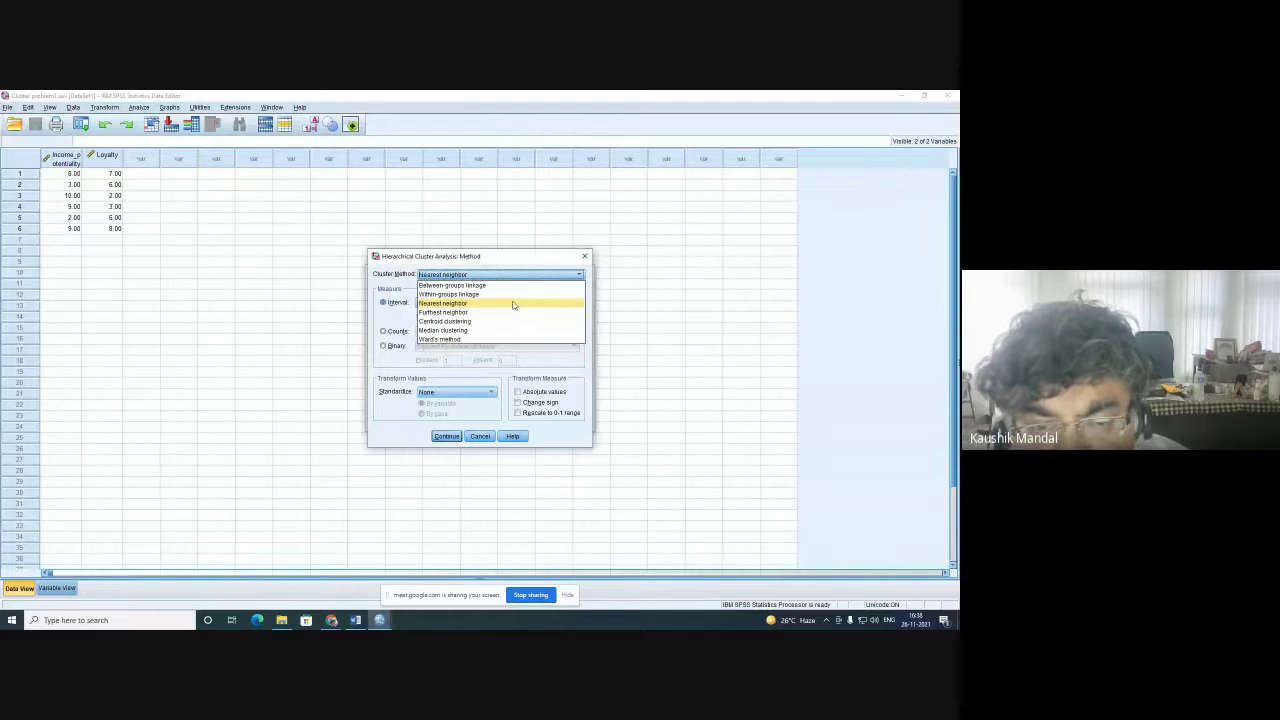
pyautogui.click(513, 305)
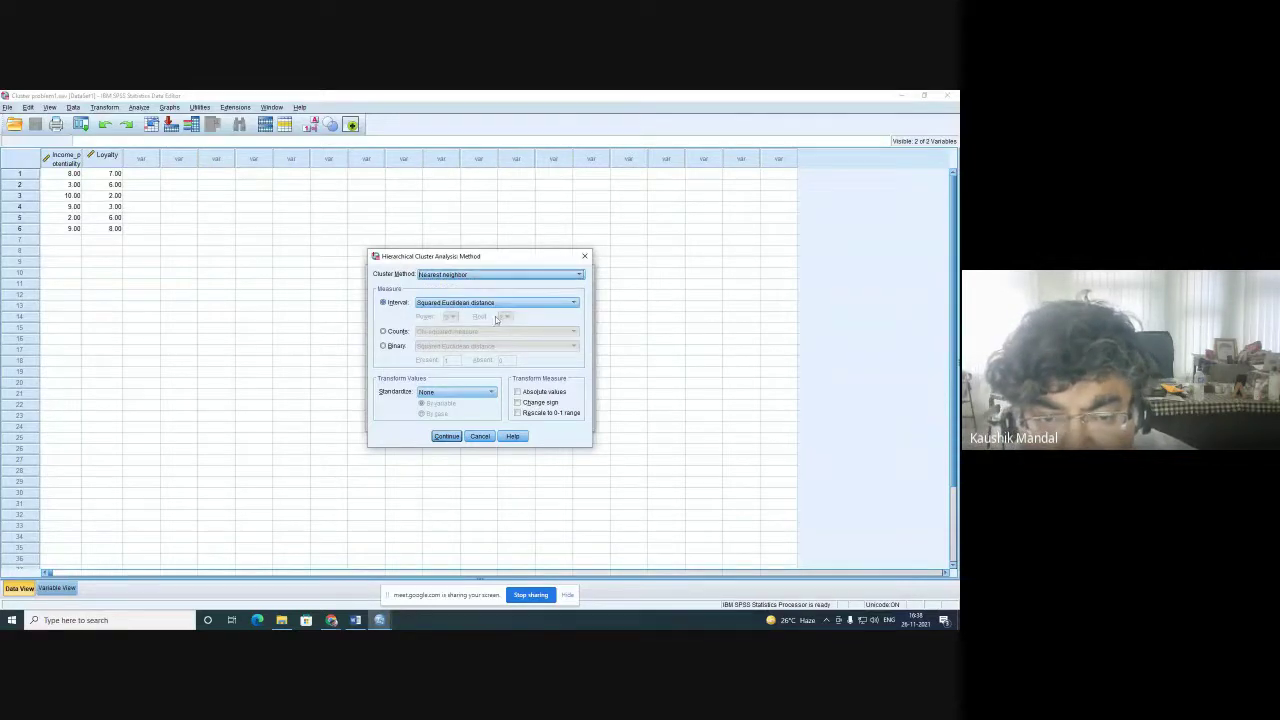
pyautogui.click(572, 303)
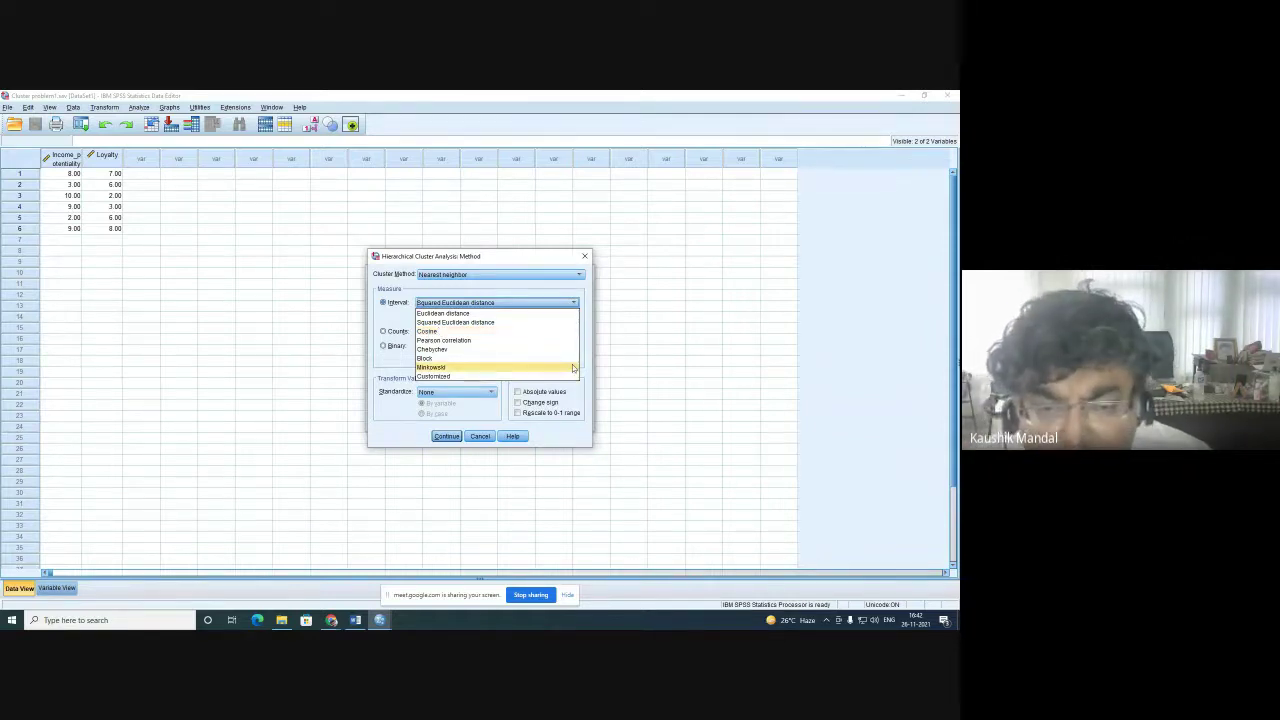
pyautogui.click(450, 437)
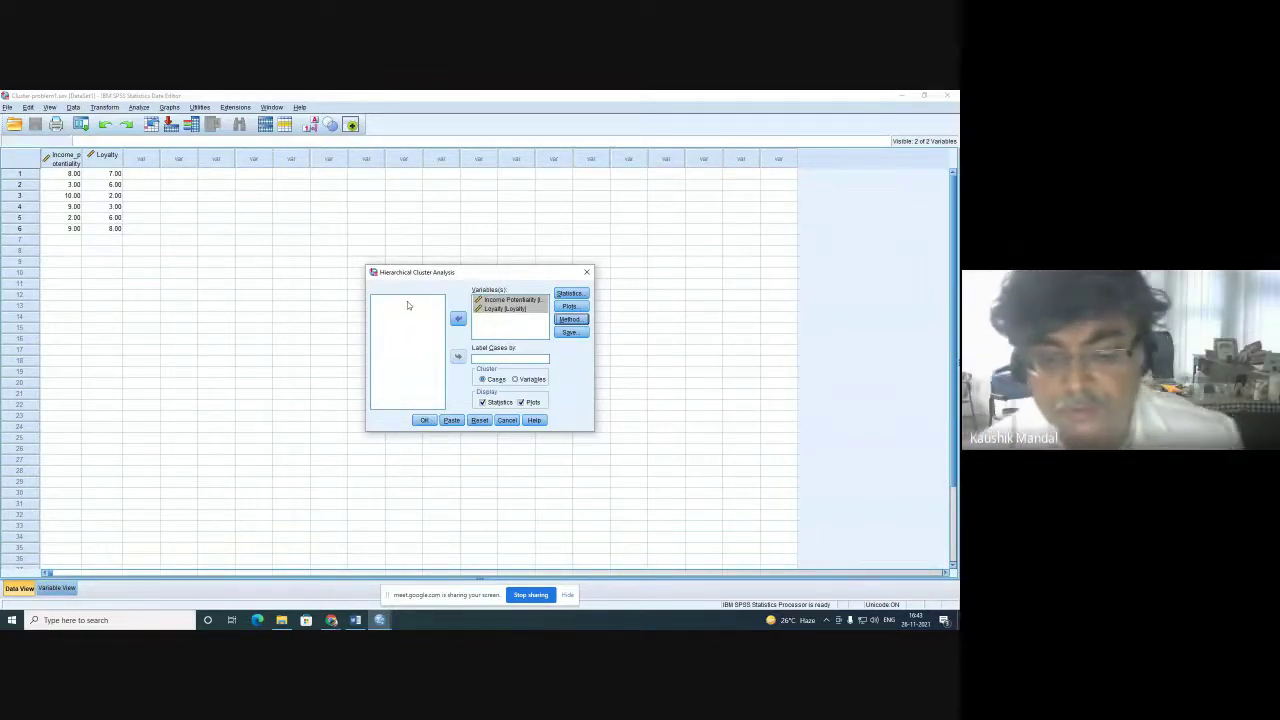
pyautogui.click(424, 420)
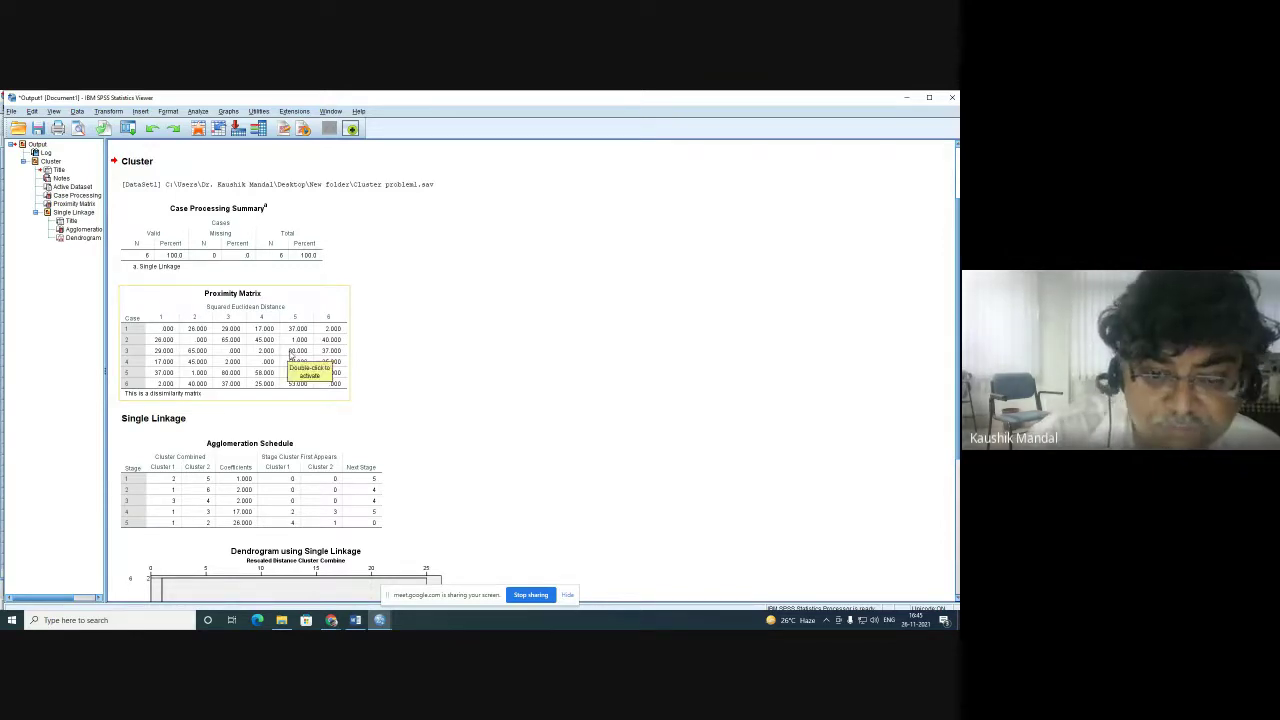
# Step: Examine the proximity matrix, agglomeration schedule and single-linkage dendrogram in the output, and stop sharing the screen
pyautogui.click(362, 358)
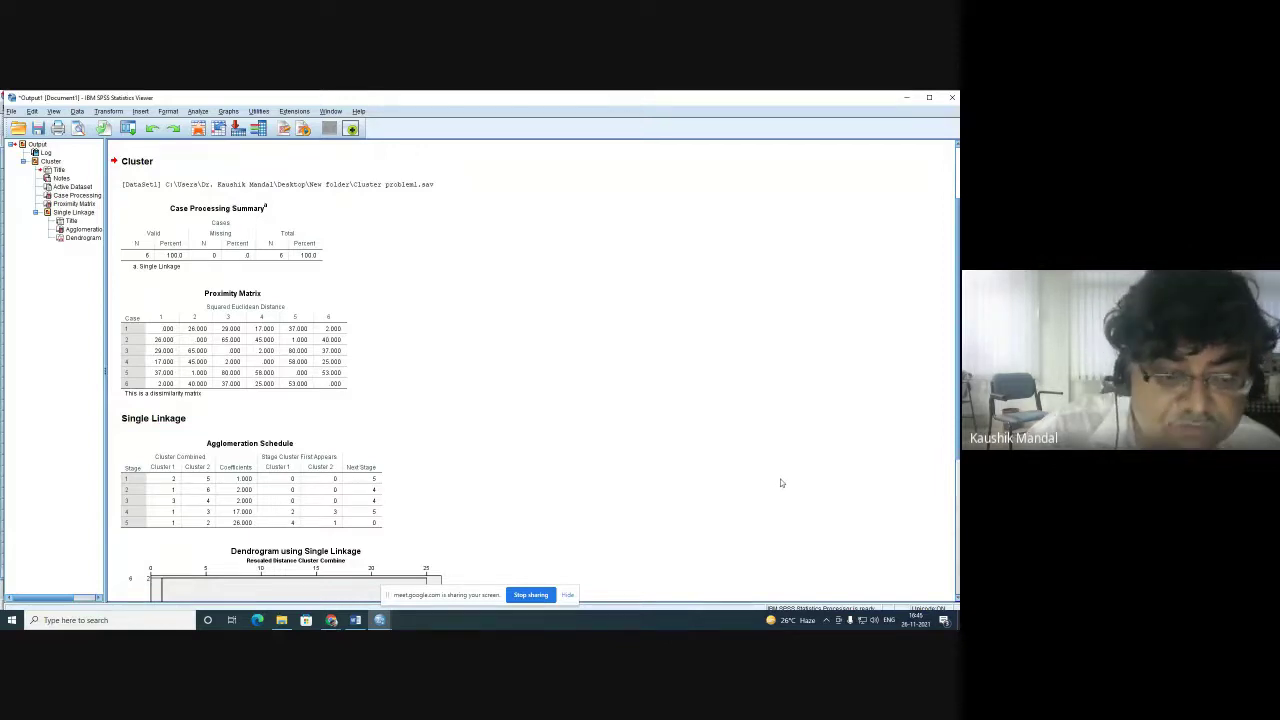
pyautogui.press('Down')
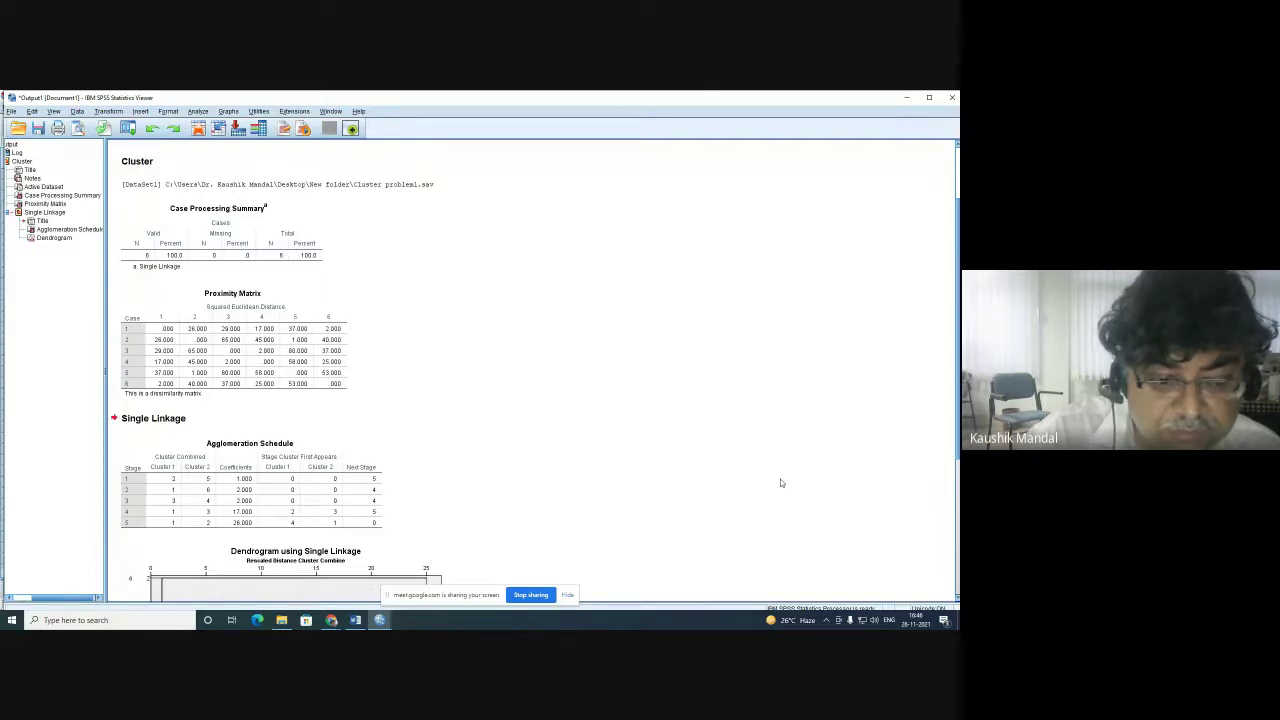
pyautogui.press('Down')
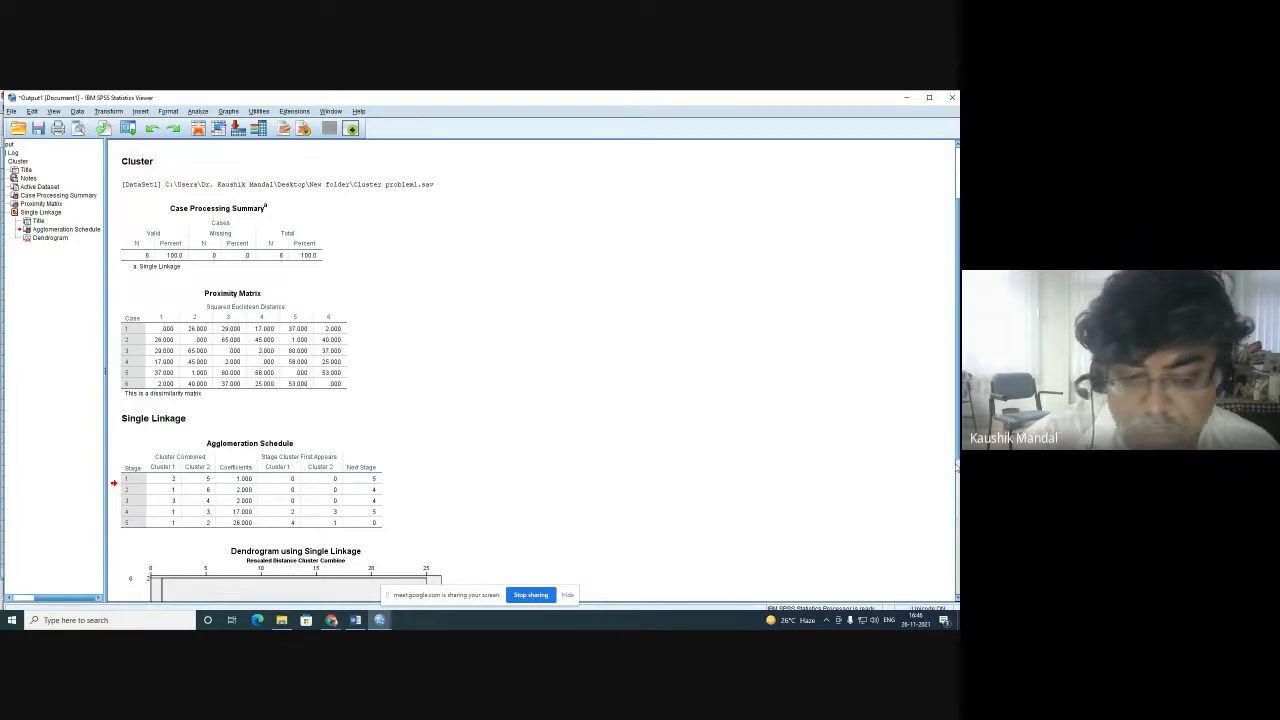
pyautogui.press('Down')
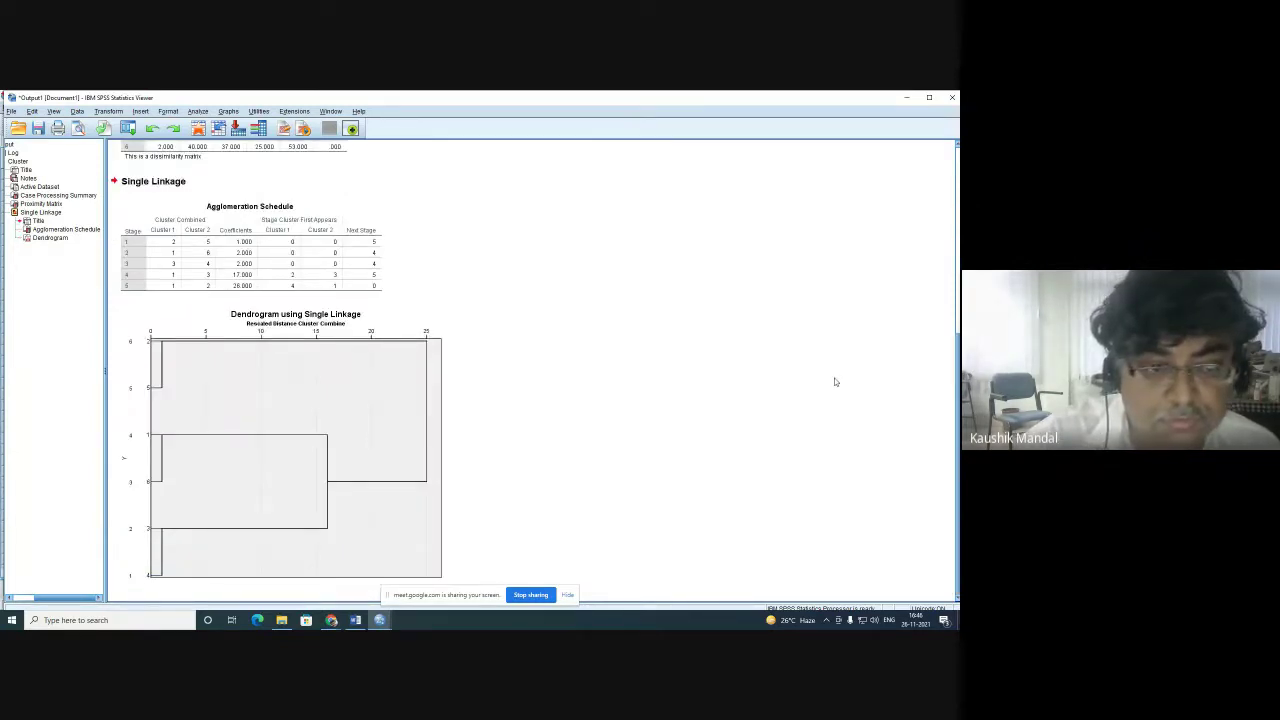
pyautogui.press('Down')
pyautogui.click(325, 288)
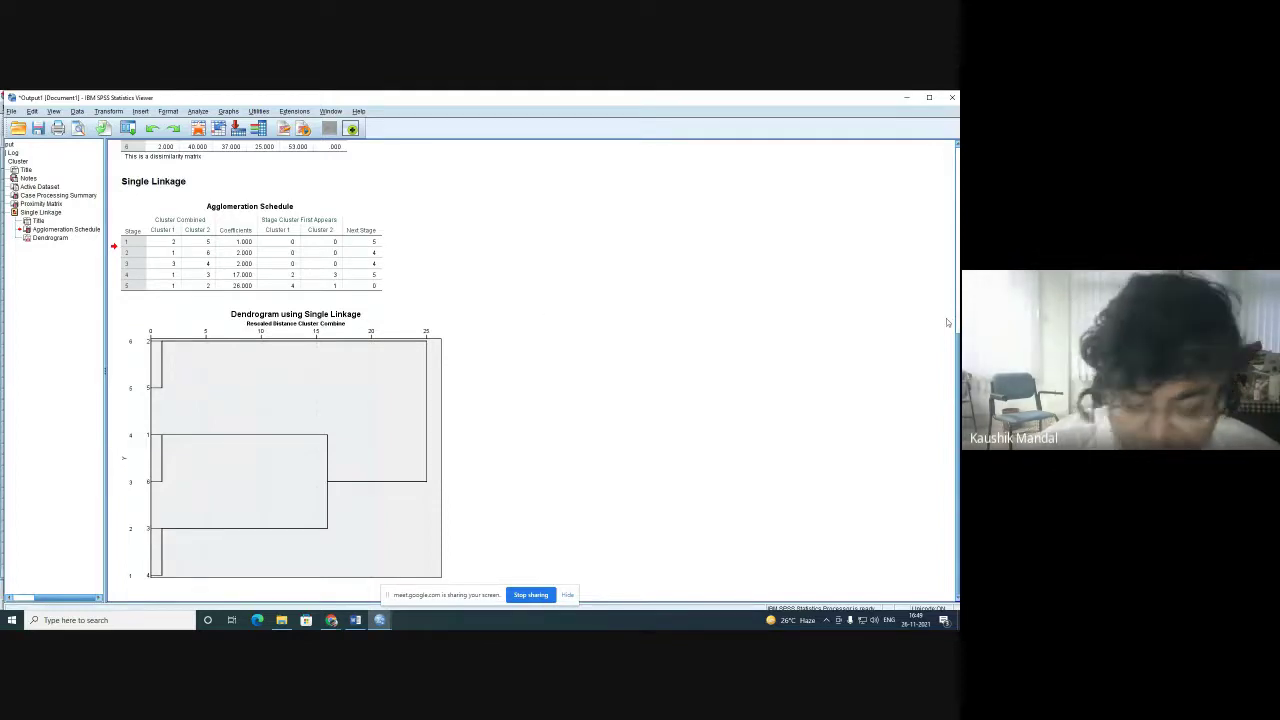
pyautogui.press('Down')
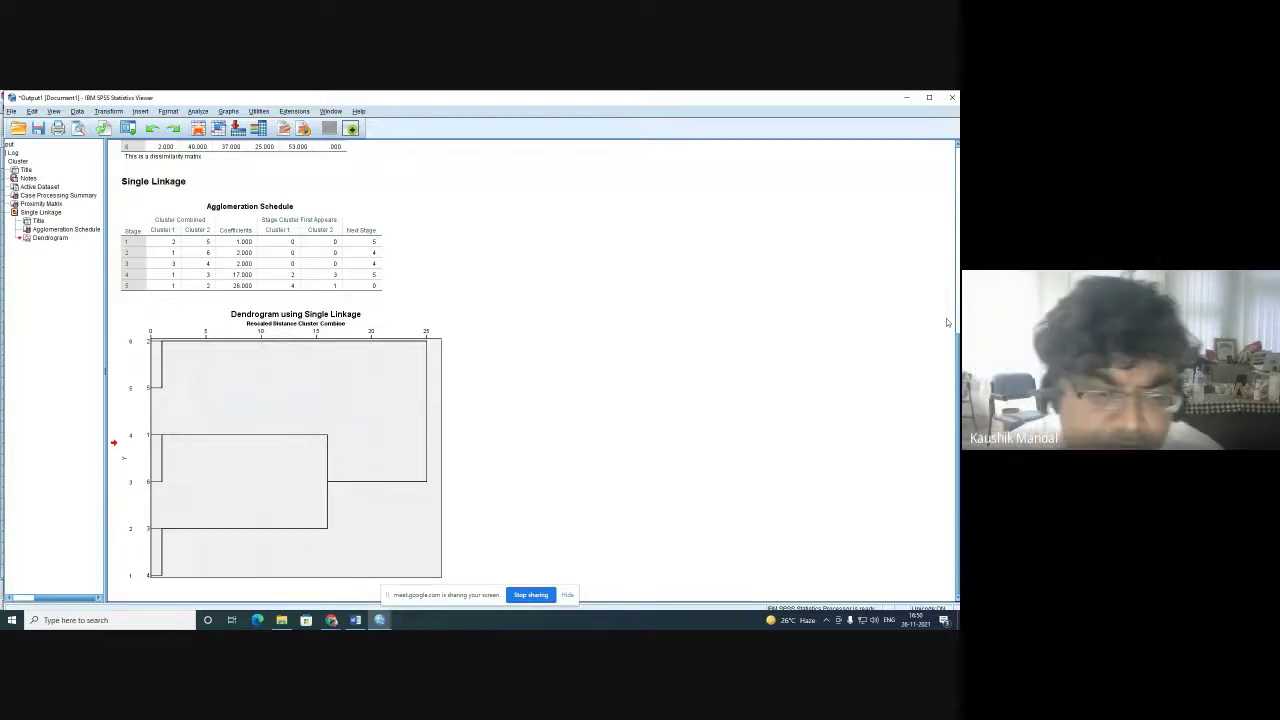
pyautogui.click(300, 348)
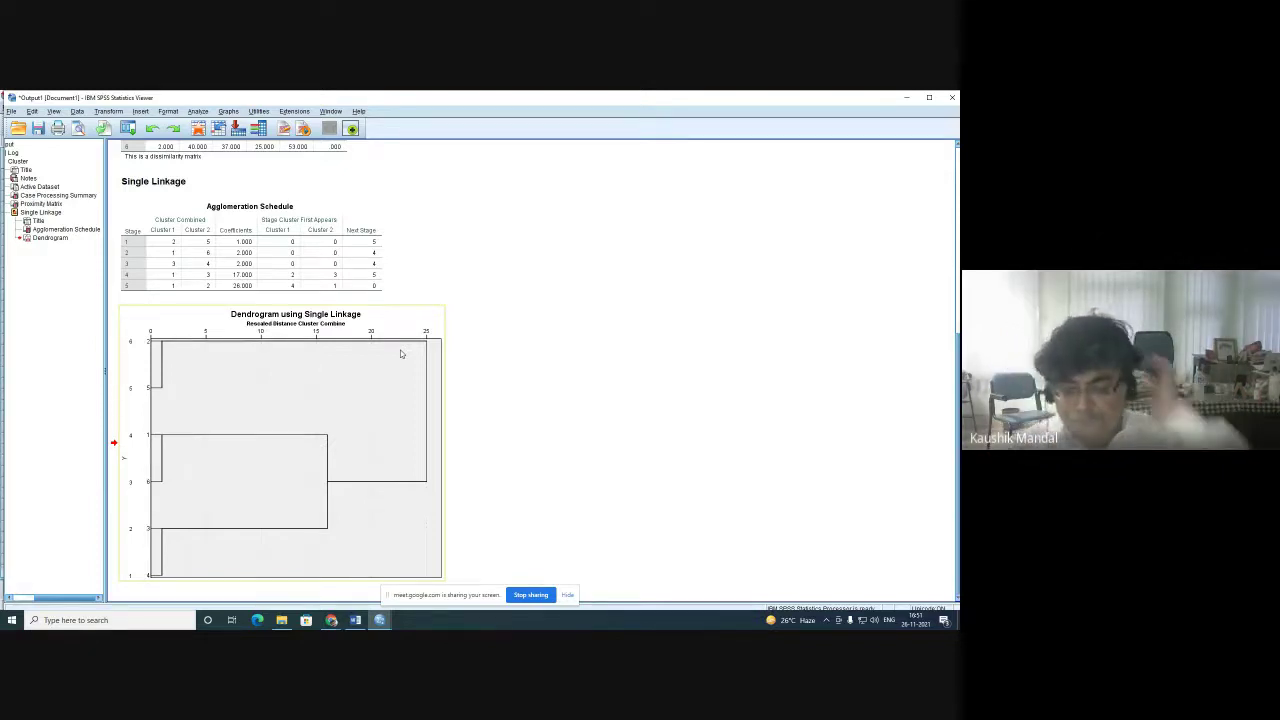
pyautogui.click(375, 454)
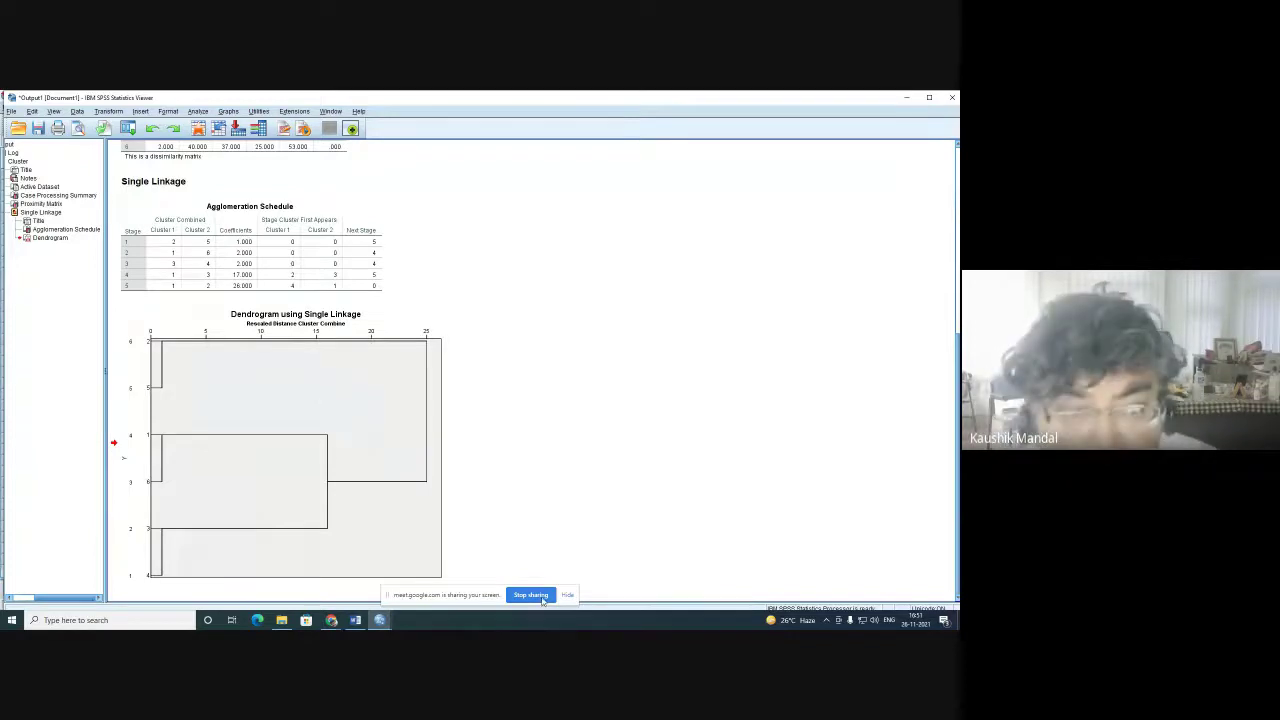
pyautogui.click(531, 595)
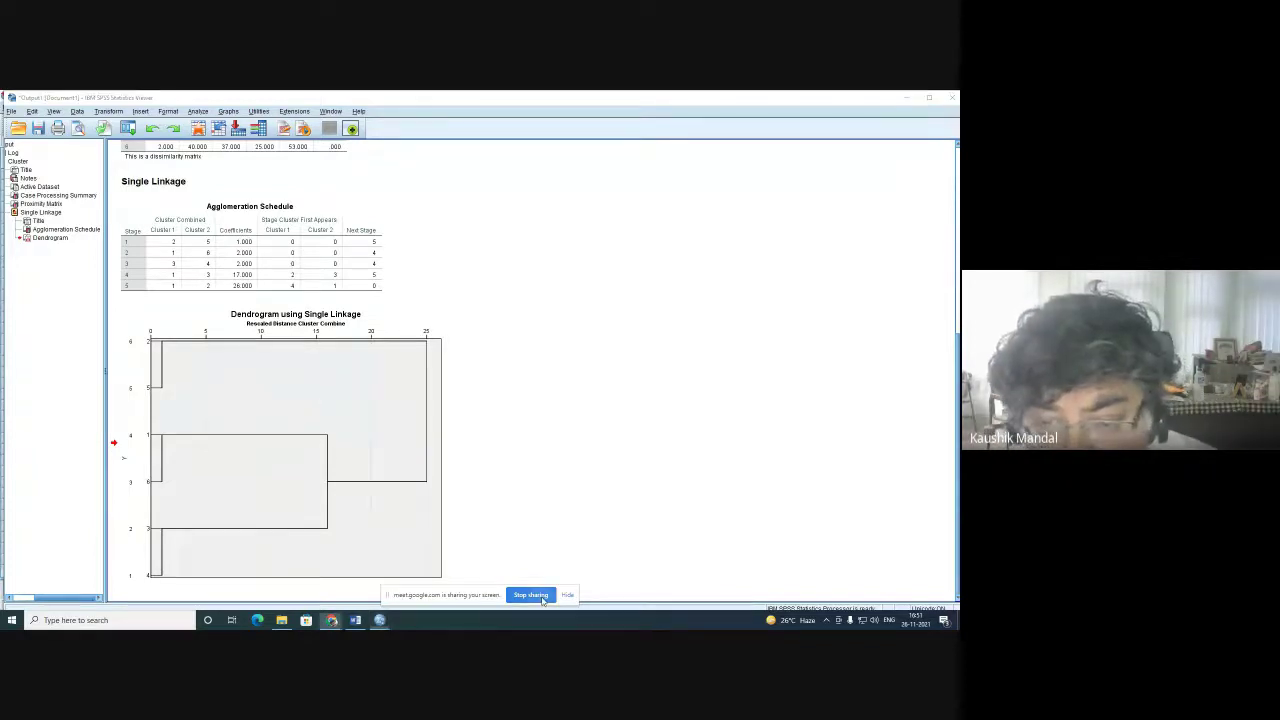
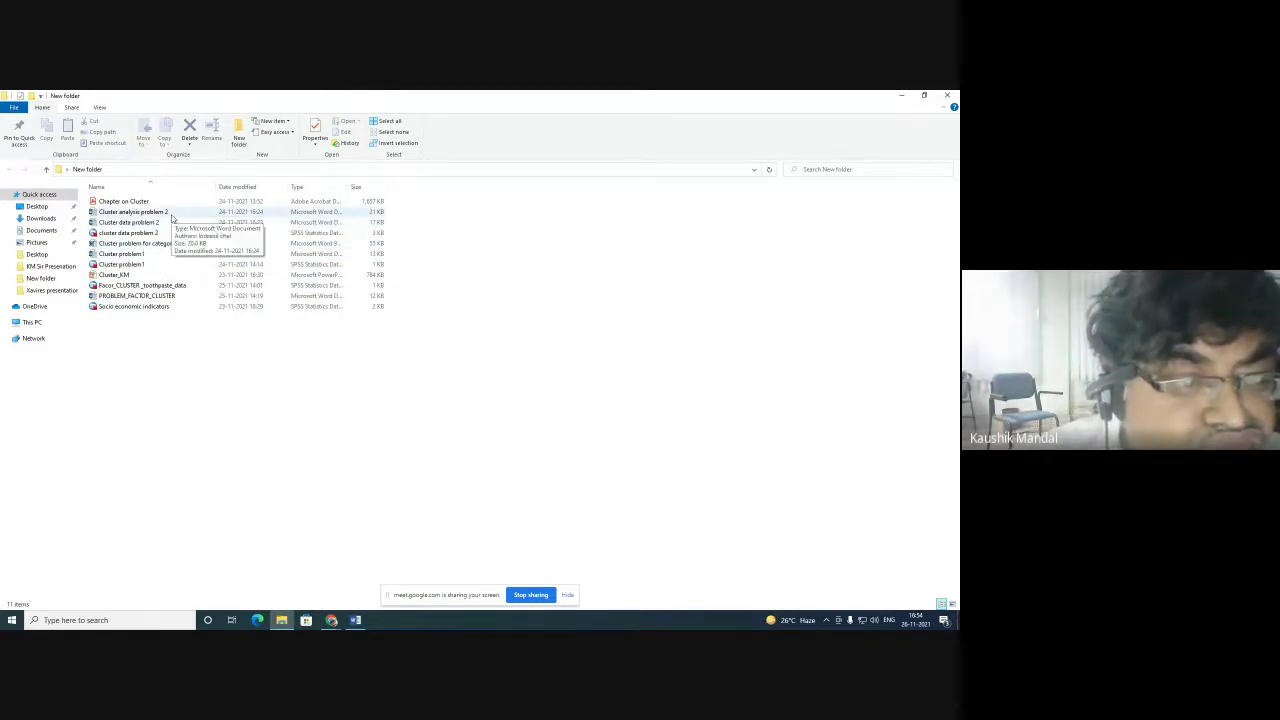
# Step: Open the Socio economic indicators data file, widen the variables' Label column to read the full labels, and return to the data values
pyautogui.doubleClick(160, 306)
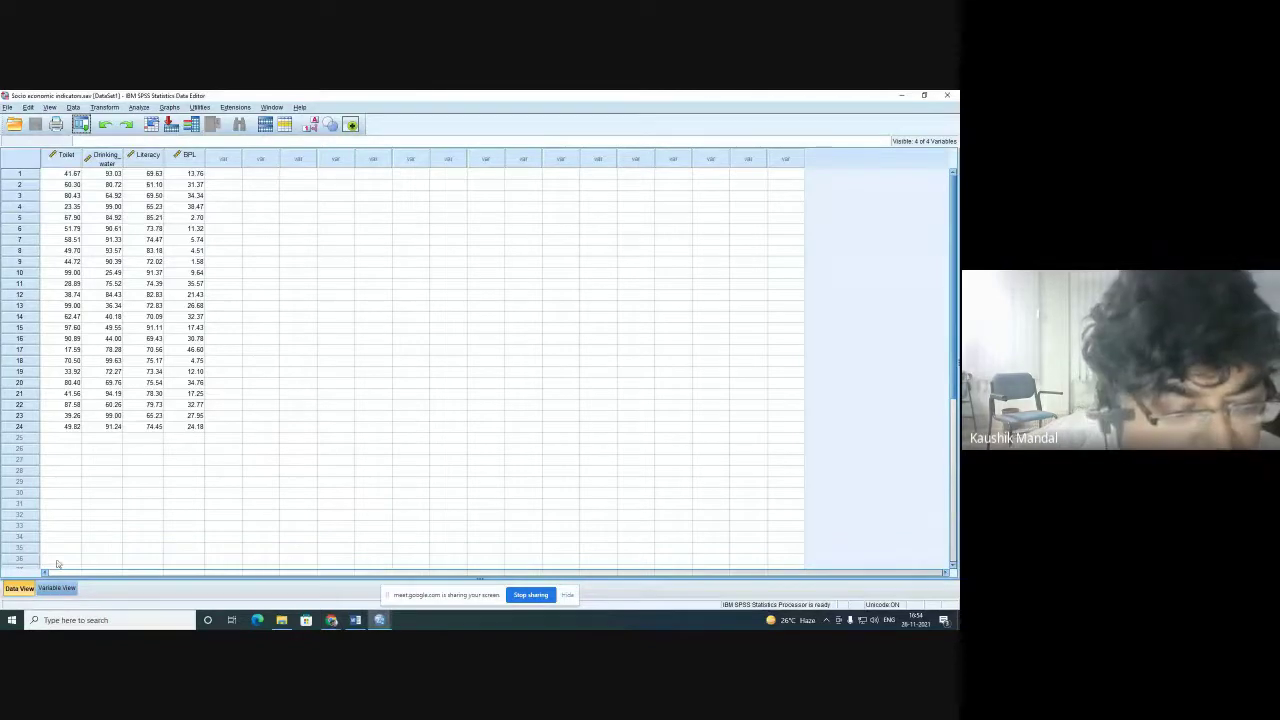
pyautogui.click(43, 589)
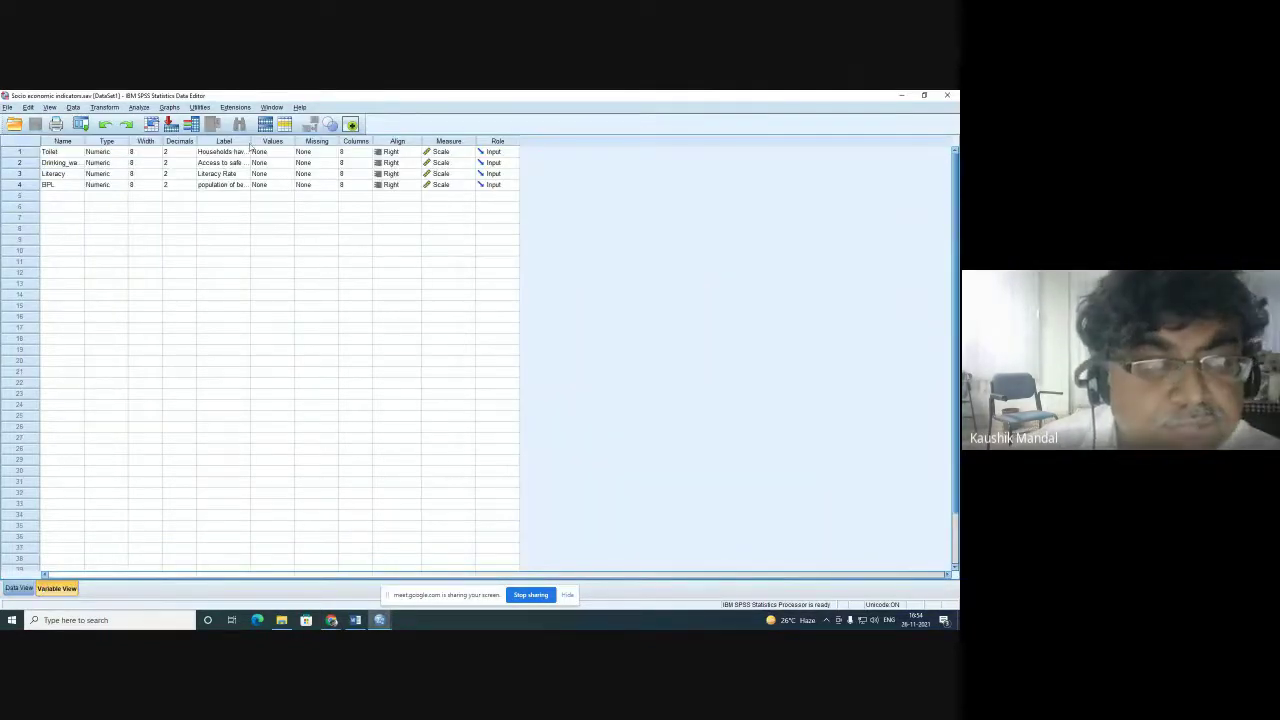
pyautogui.moveTo(252, 141); pyautogui.dragTo(337, 140)
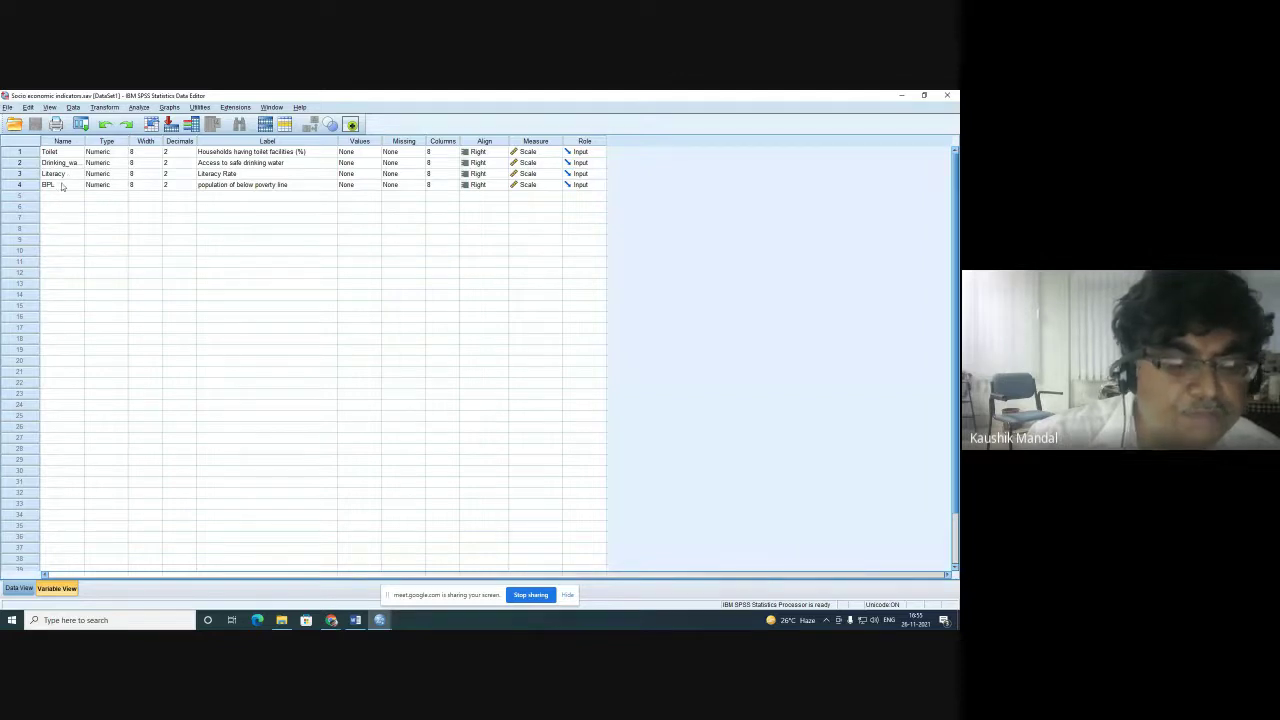
pyautogui.click(18, 590)
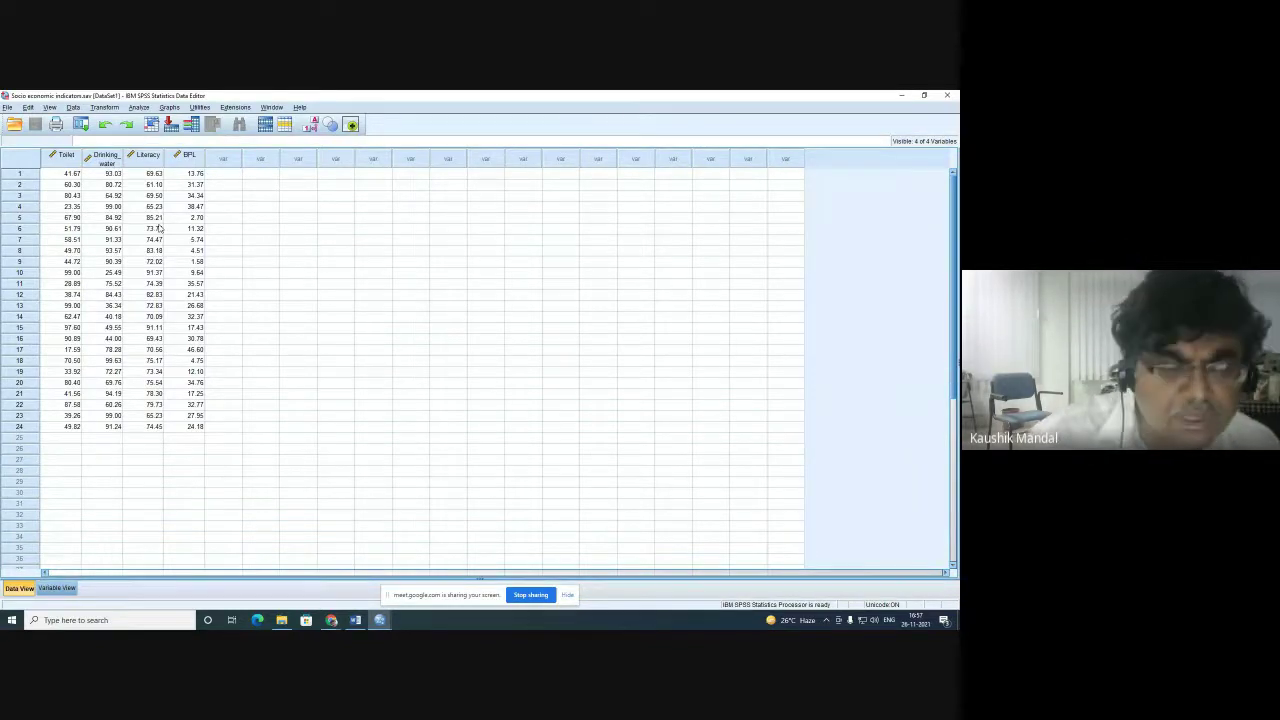
# Step: Start a hierarchical cluster analysis with toilet facilities, safe drinking water, literacy rate and below-poverty-line population as the variables
pyautogui.click(139, 107)
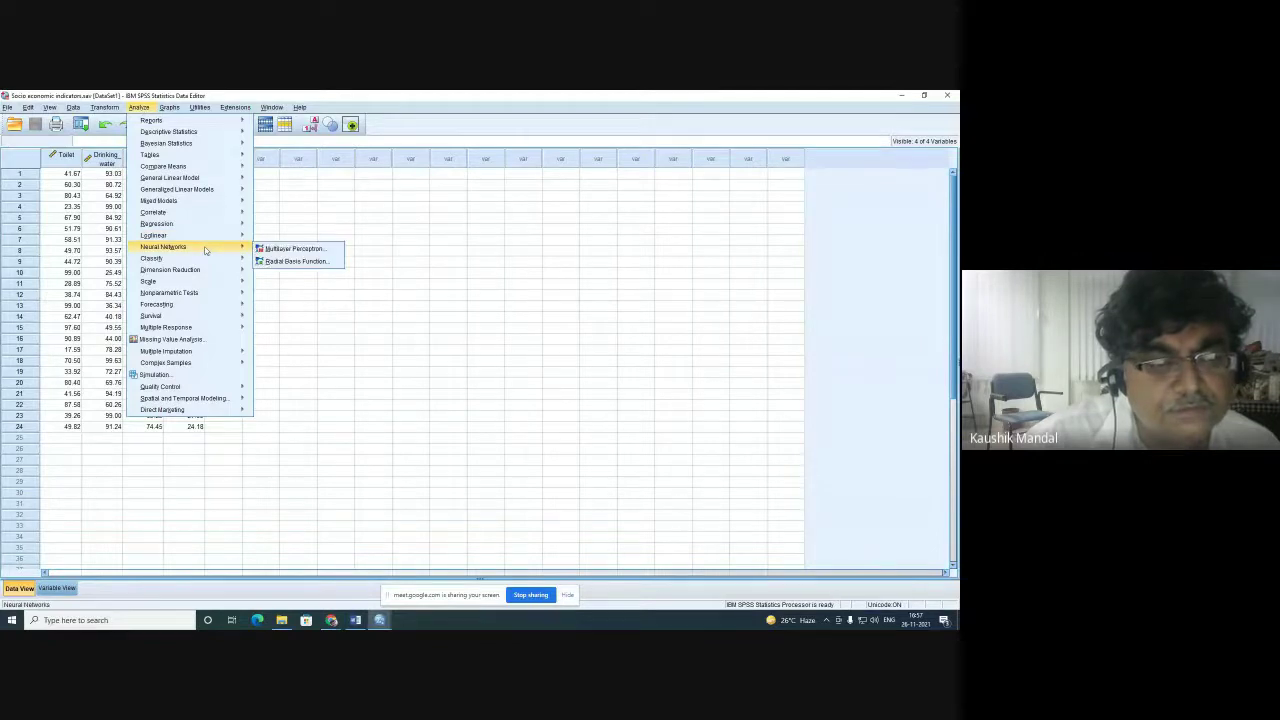
pyautogui.moveTo(205, 263)
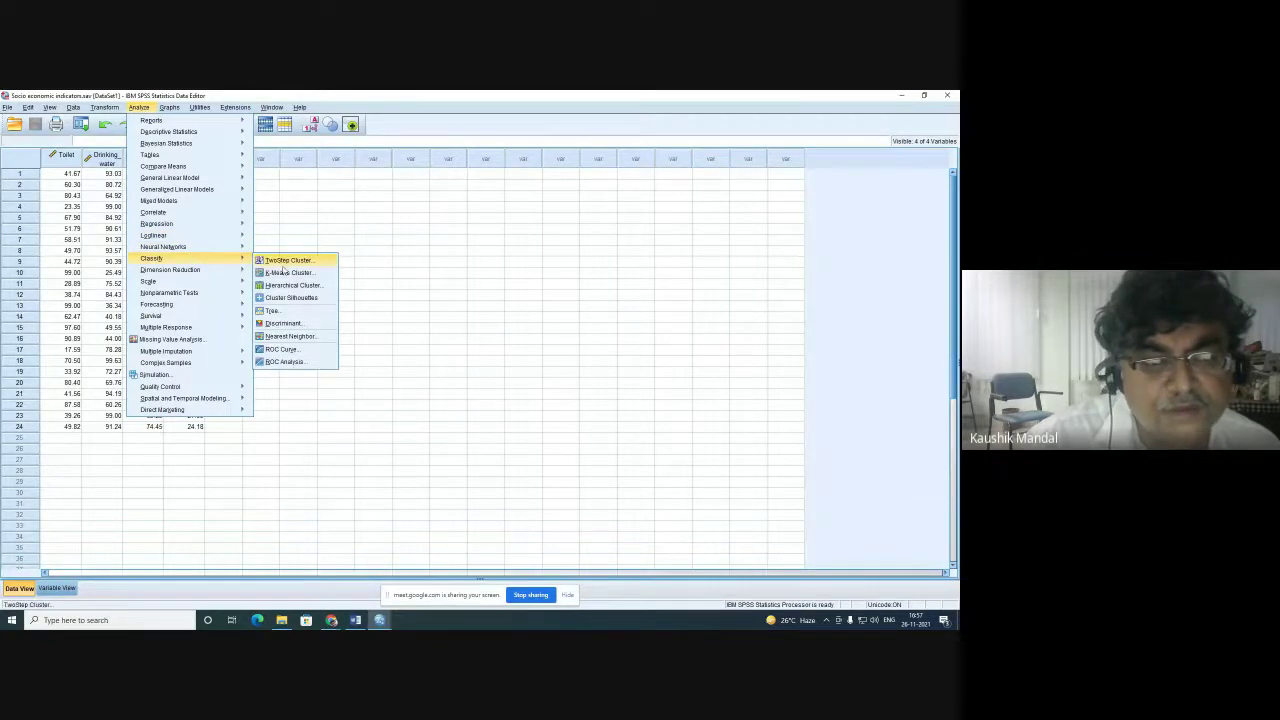
pyautogui.click(285, 287)
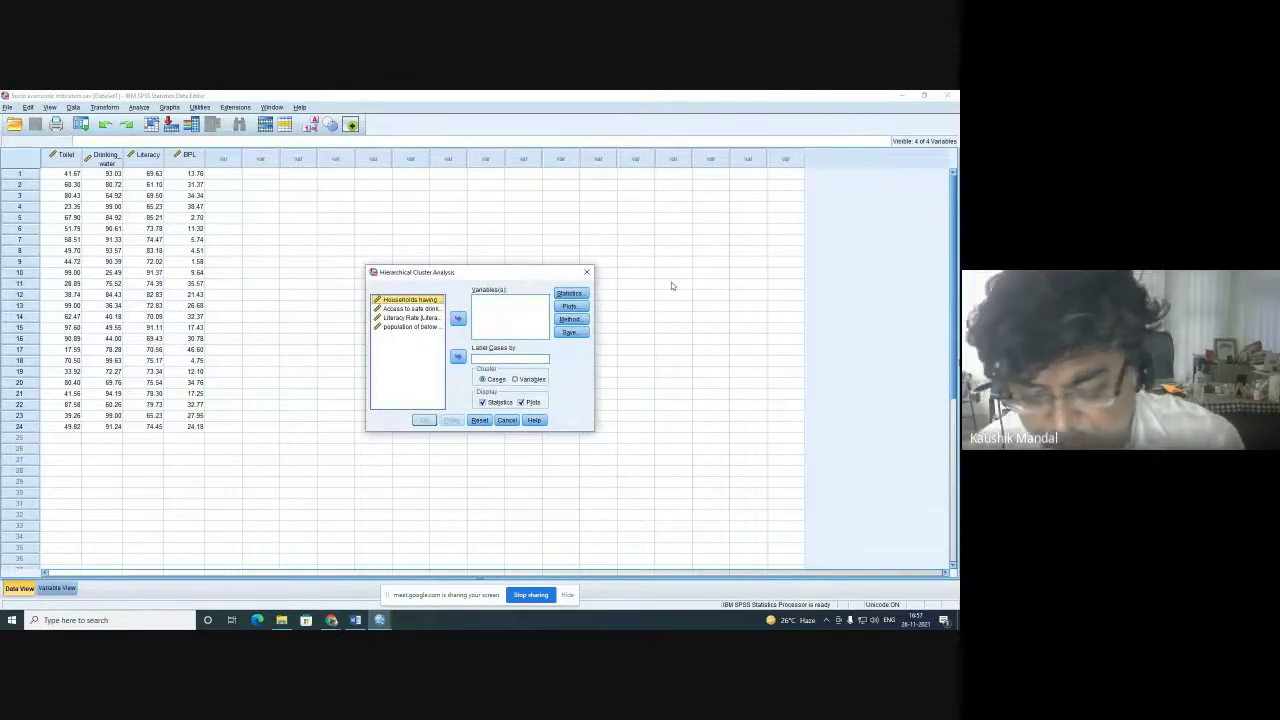
pyautogui.hotkey('shift', 'Down')
pyautogui.hotkey('shift', 'Down')
pyautogui.hotkey('shift', 'Down')
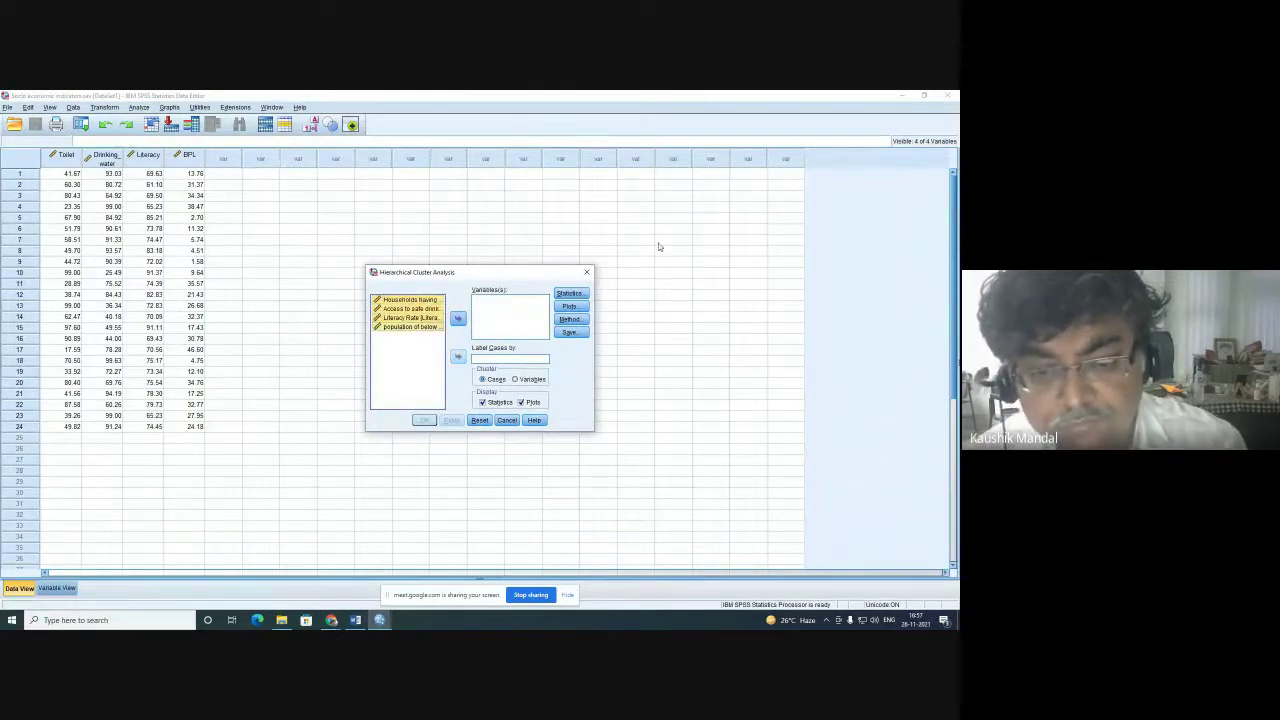
pyautogui.click(458, 319)
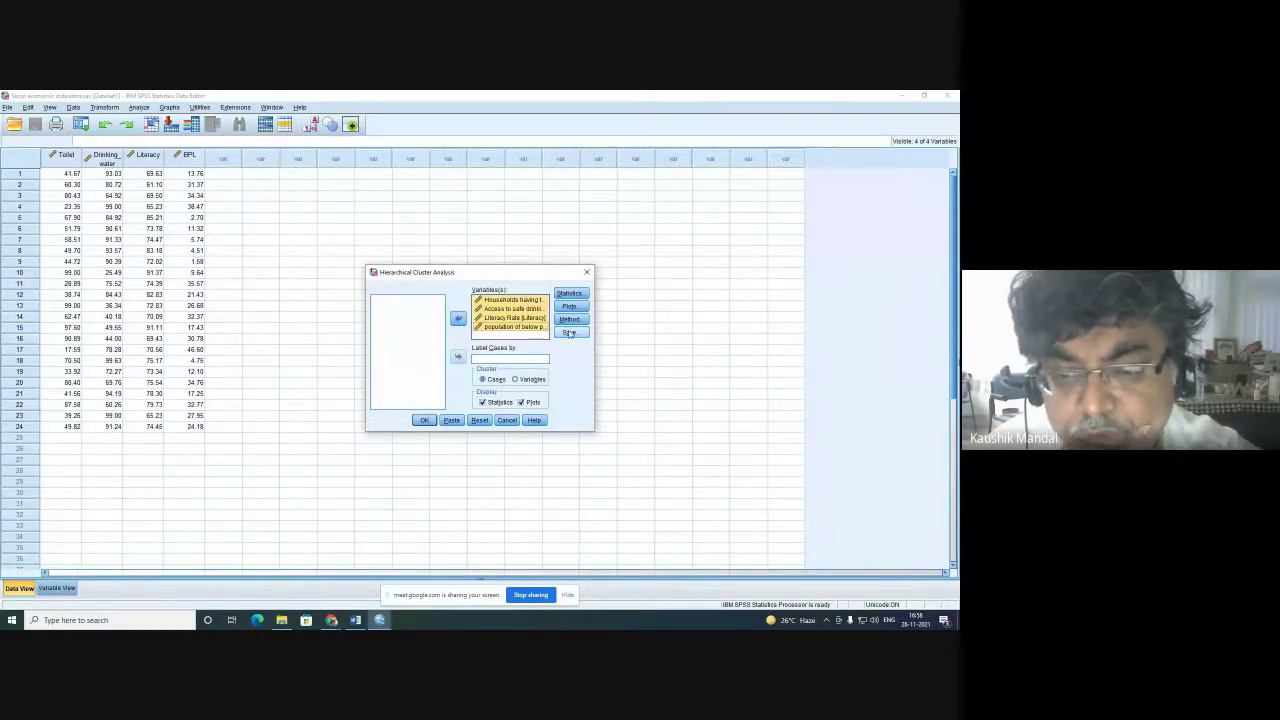
# Step: Add the proximity matrix to the cluster statistics alongside the agglomeration schedule
pyautogui.click(583, 298)
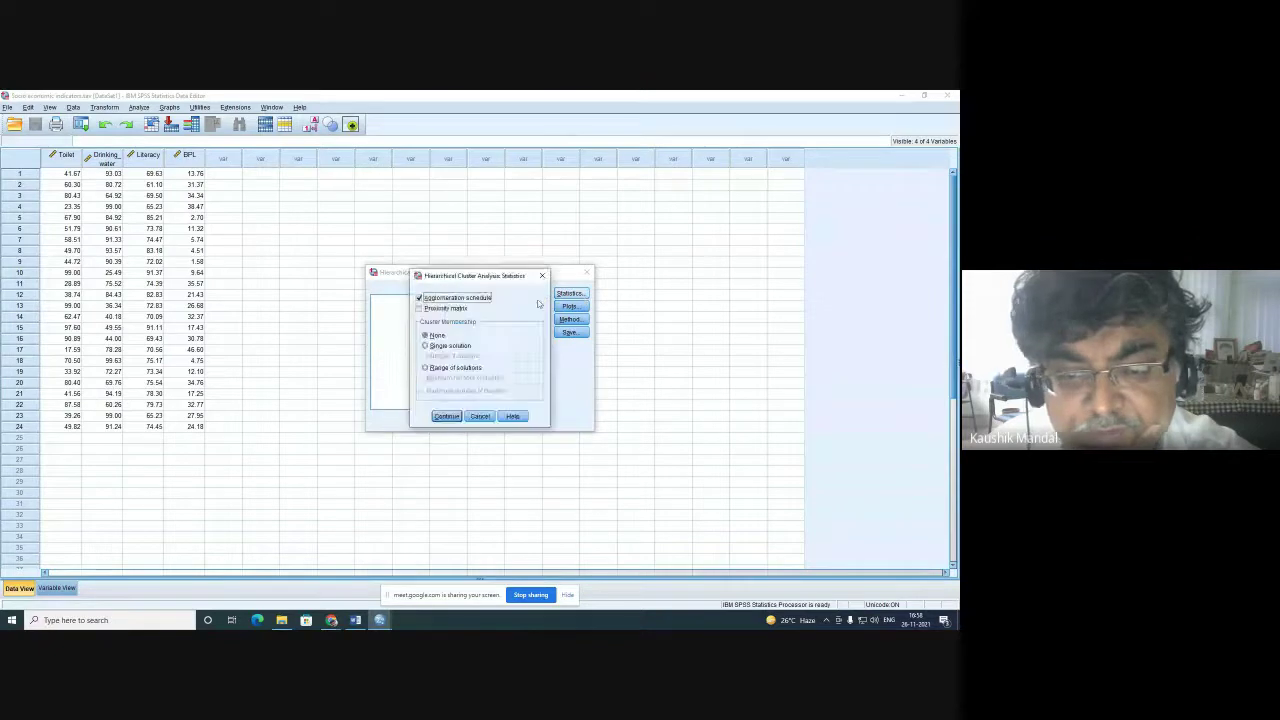
pyautogui.click(420, 309)
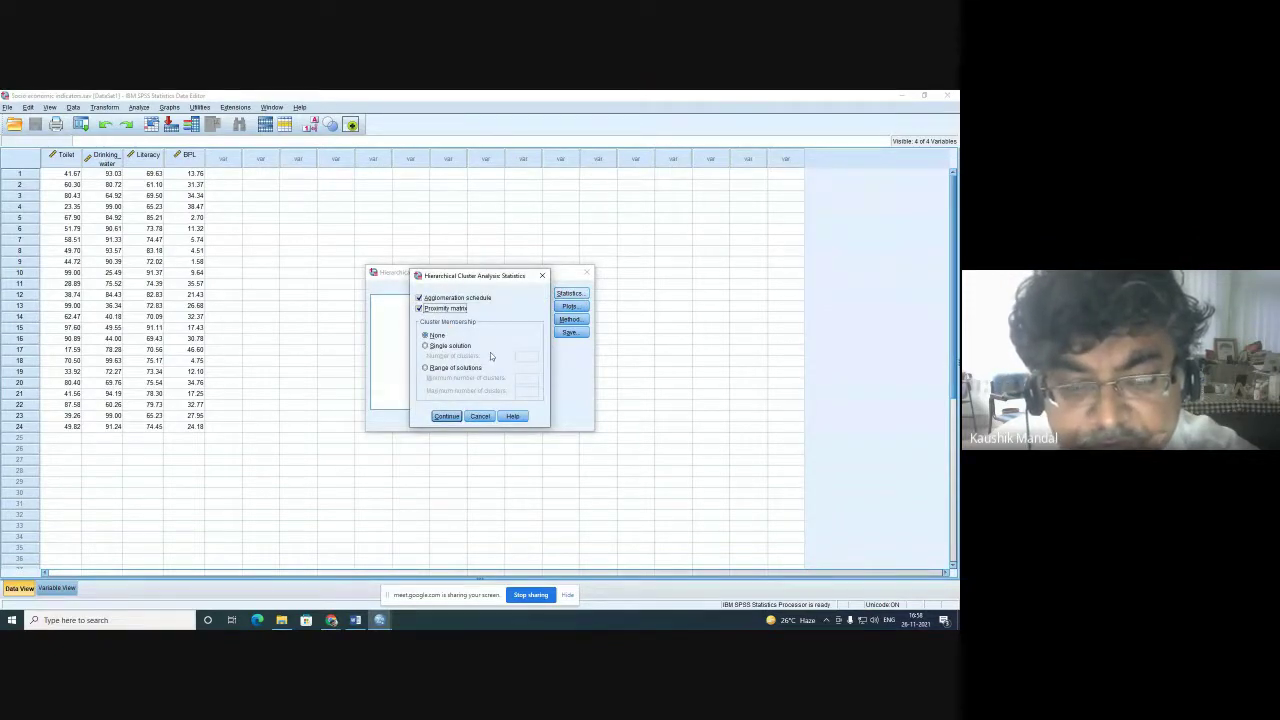
pyautogui.click(450, 417)
# Step: Request a dendrogram for the socio-economic cluster analysis and set the icicle plot to None
pyautogui.click(569, 306)
pyautogui.click(444, 269)
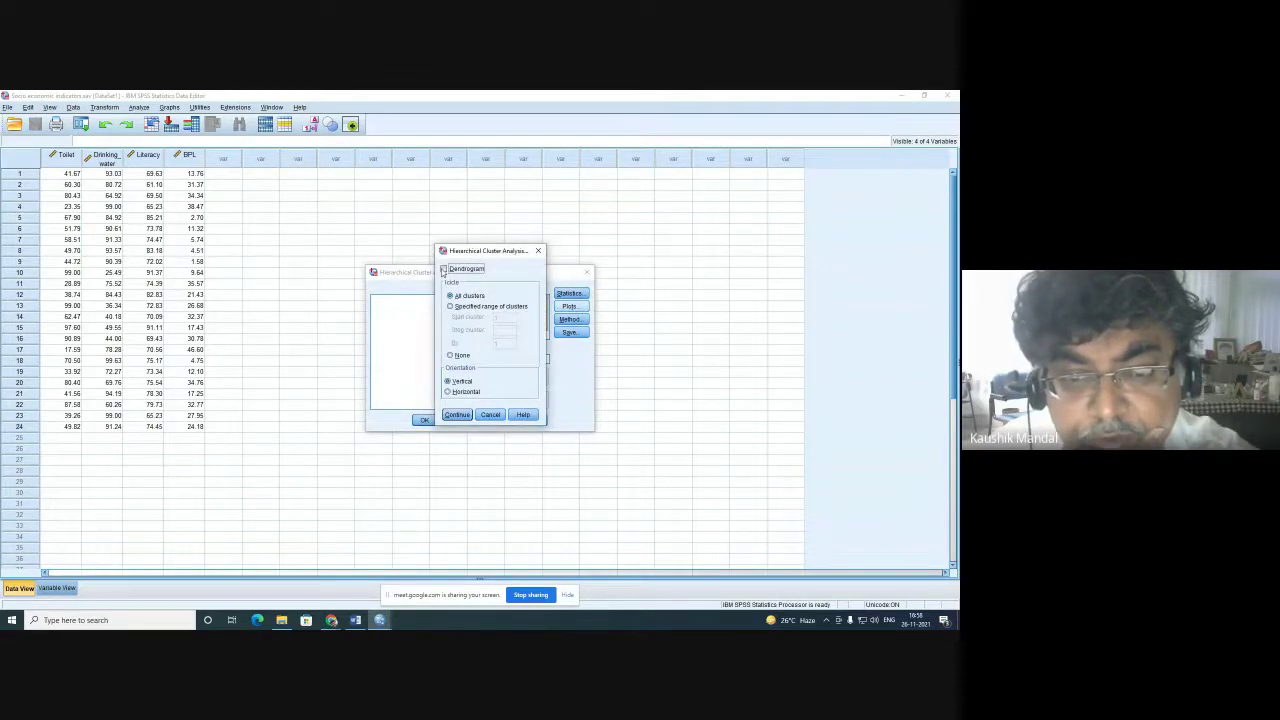
pyautogui.click(452, 356)
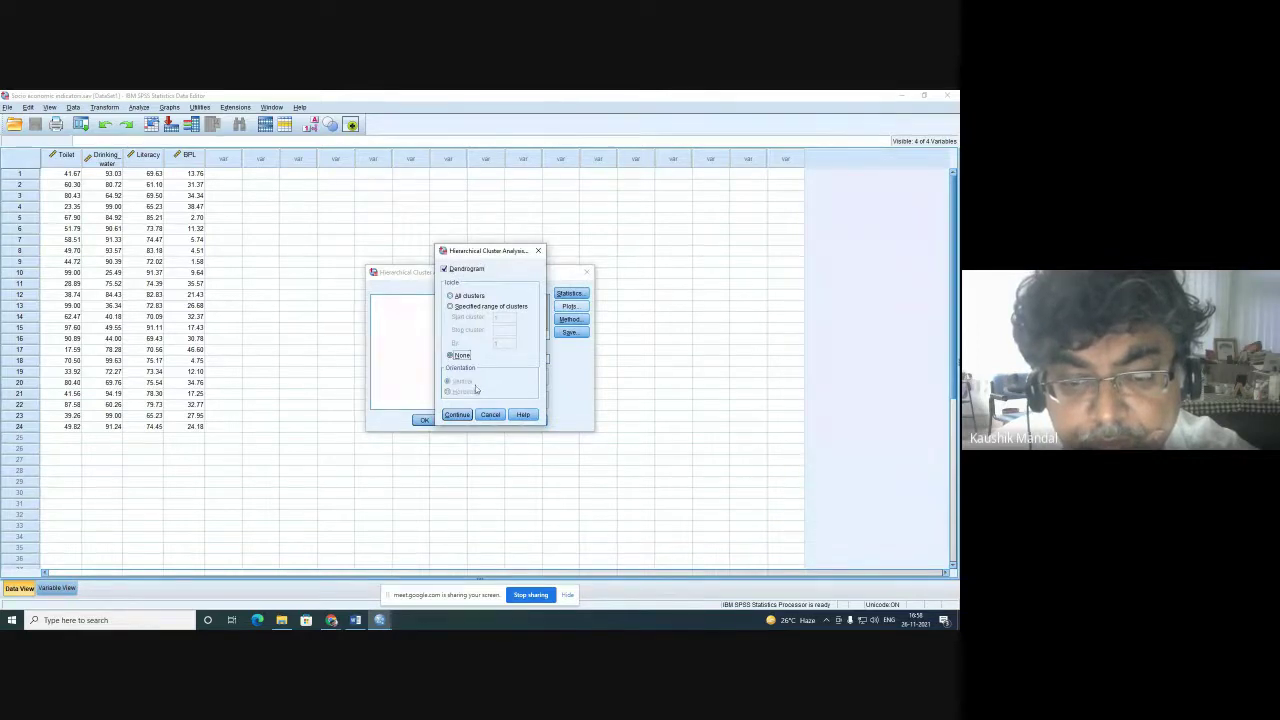
pyautogui.click(462, 418)
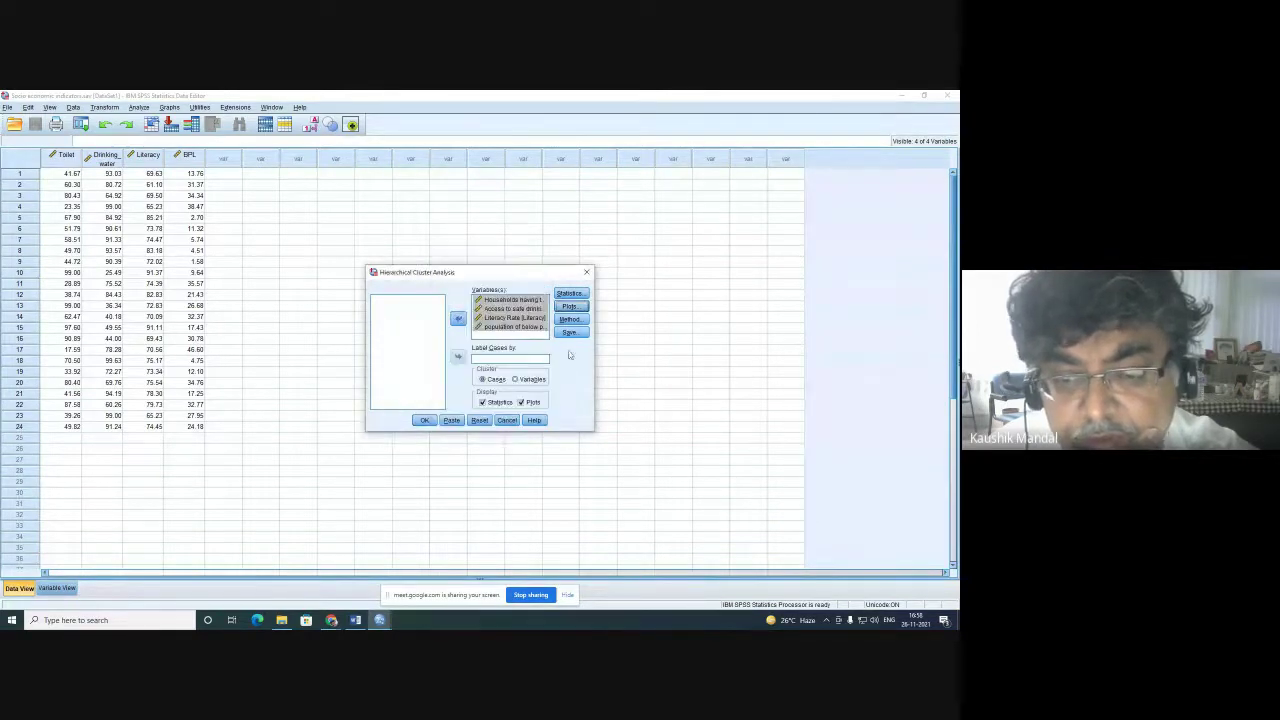
# Step: Set the cluster method to Nearest neighbor, keep Squared Euclidean distance as the interval measure, and run the analysis
pyautogui.click(569, 319)
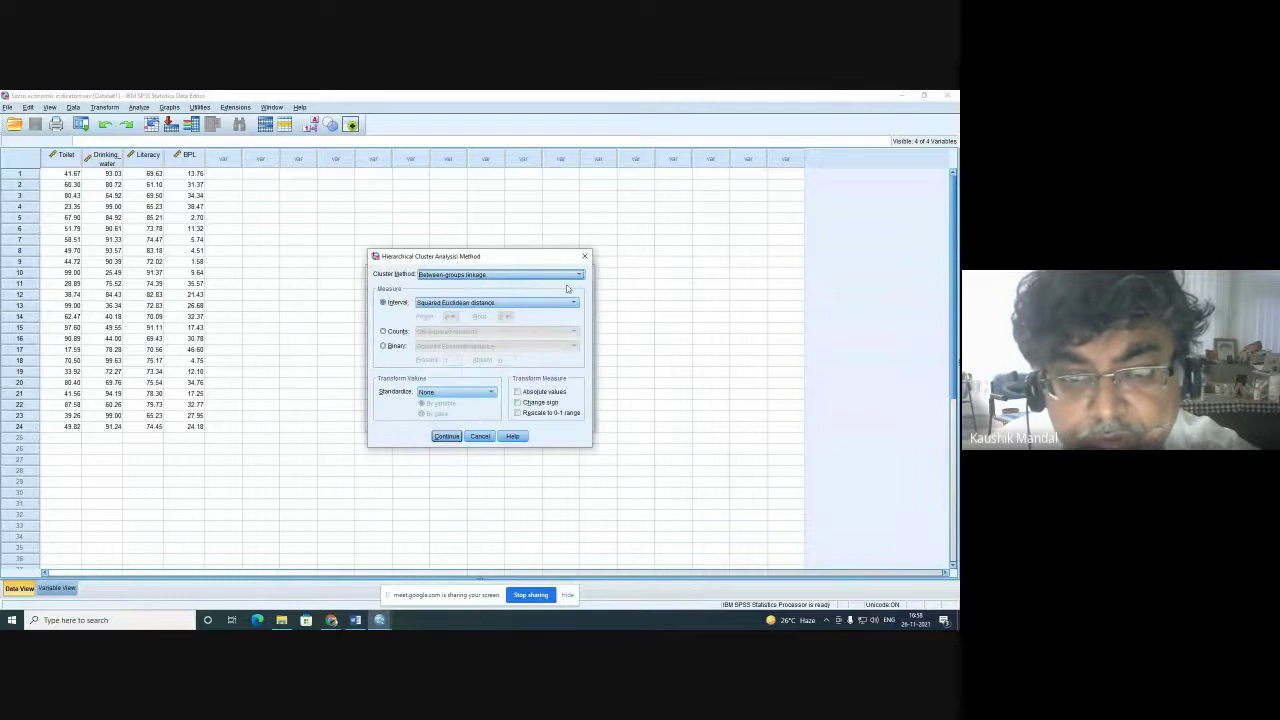
pyautogui.click(578, 275)
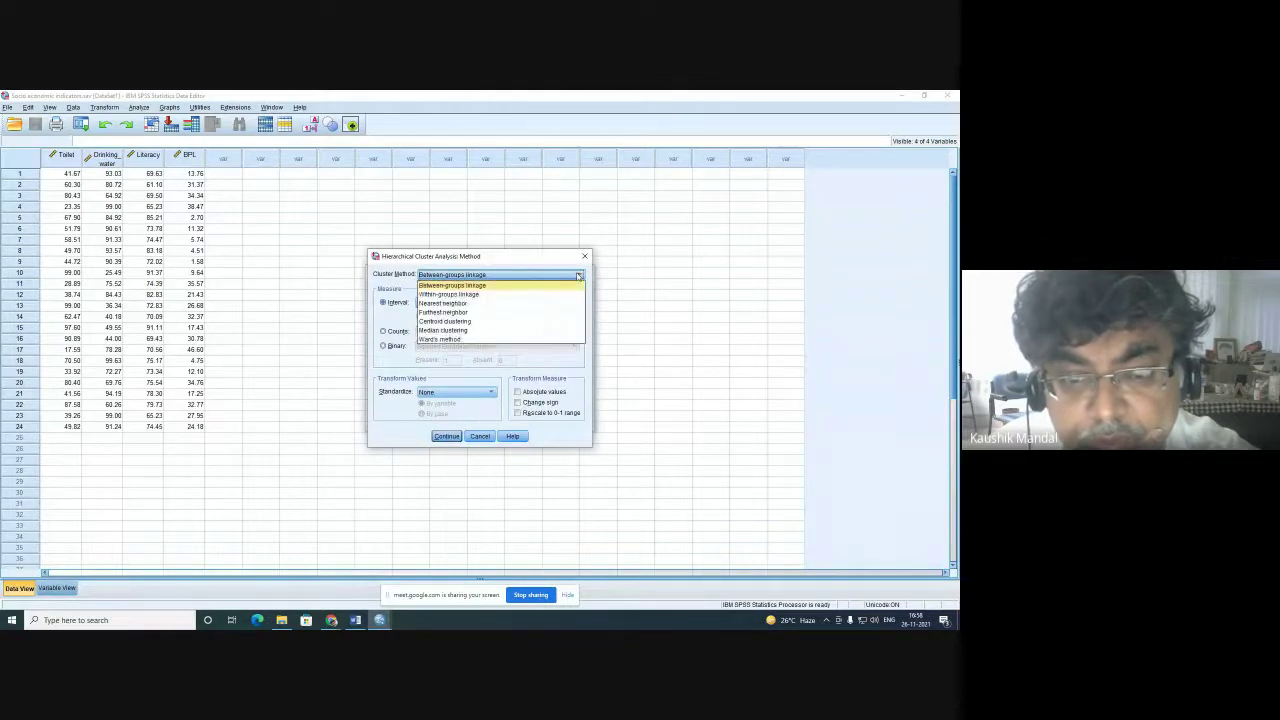
pyautogui.click(529, 307)
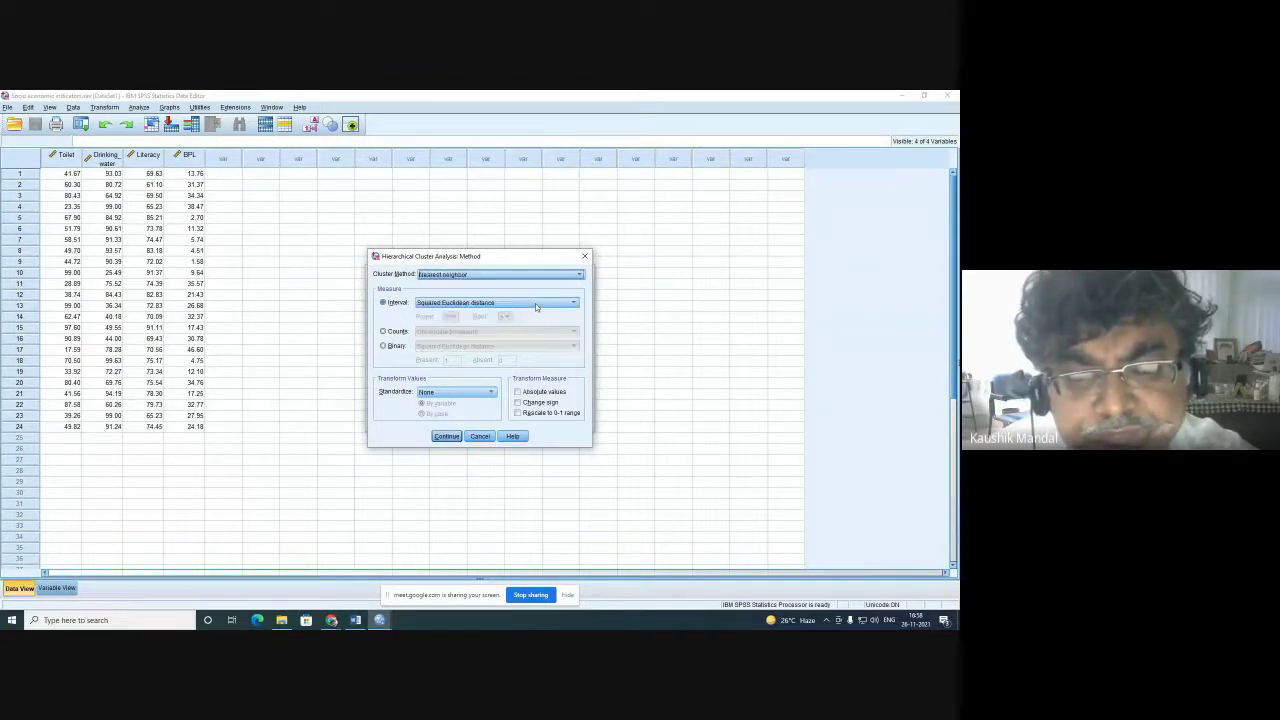
pyautogui.click(576, 303)
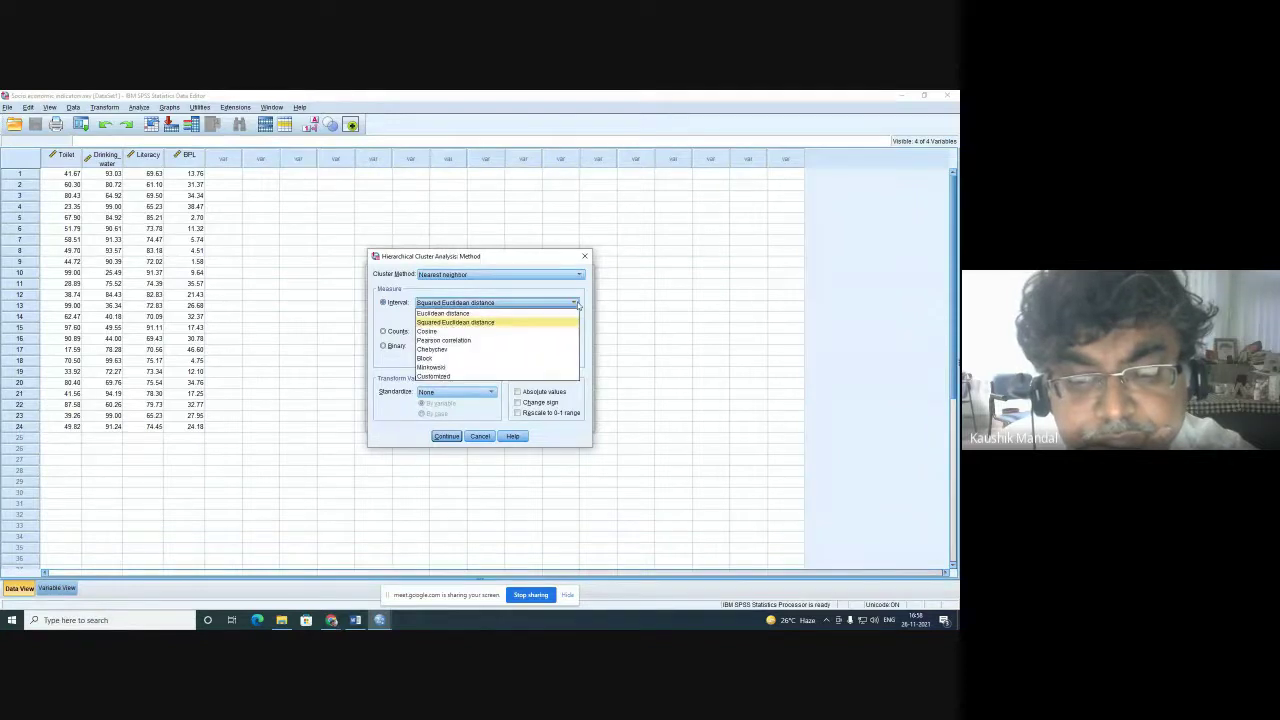
pyautogui.click(532, 322)
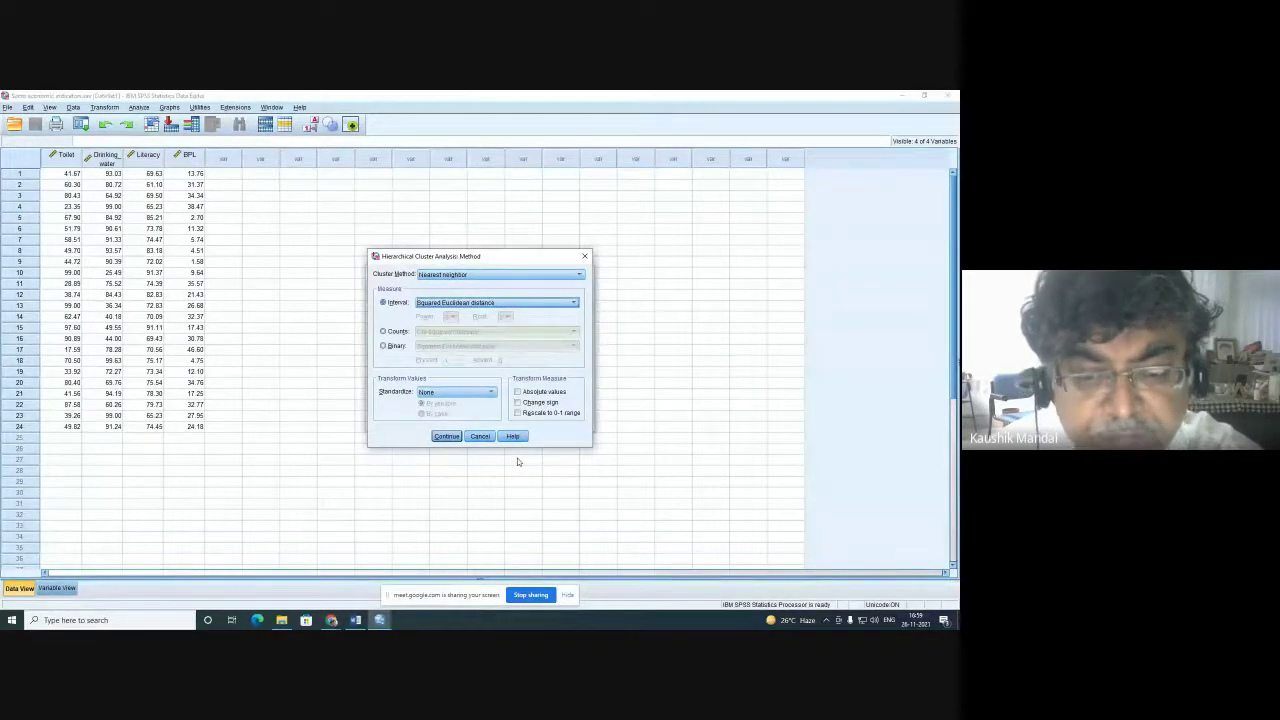
pyautogui.click(446, 436)
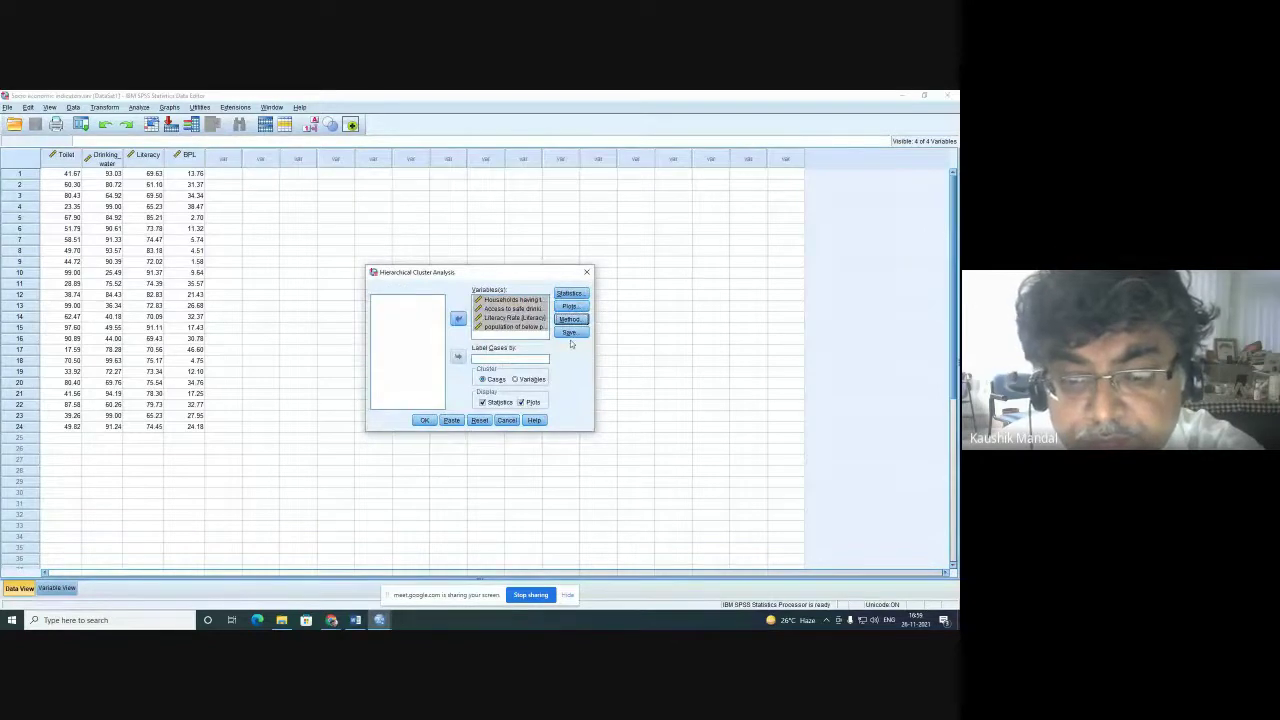
pyautogui.click(425, 421)
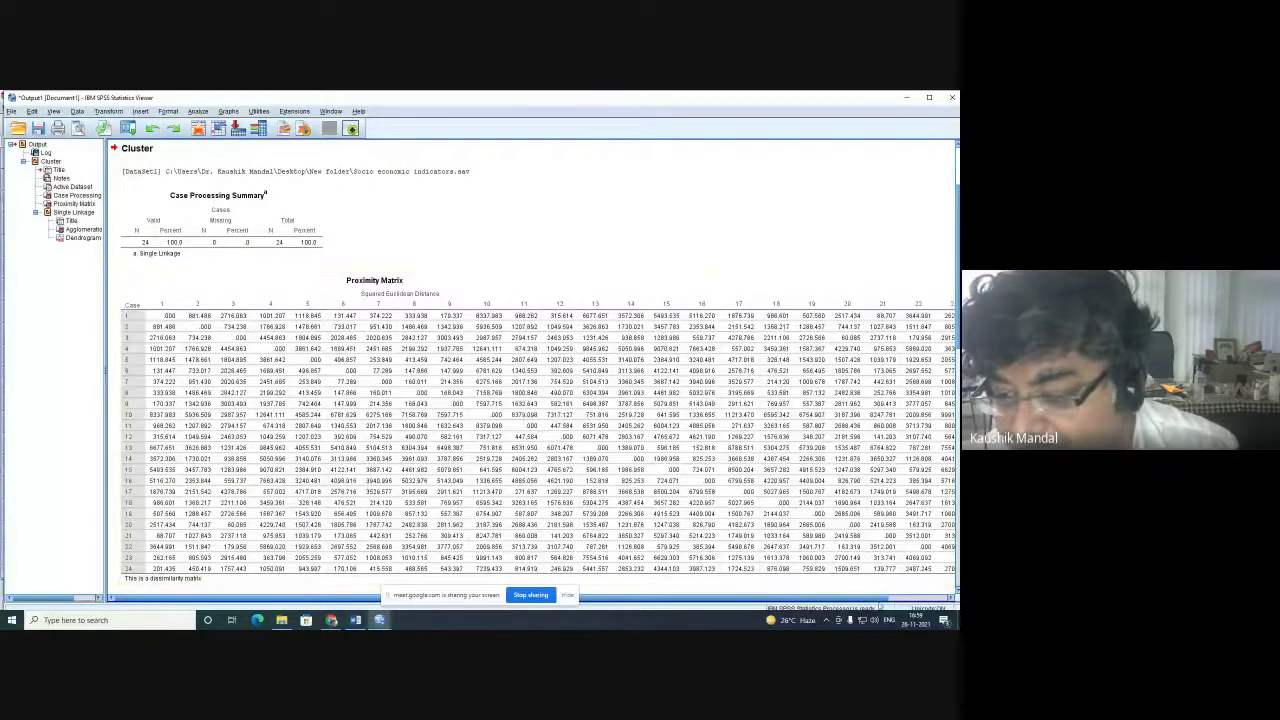
# Step: Narrow the output outline so the full width of the proximity matrix fits in view
pyautogui.click(903, 599)
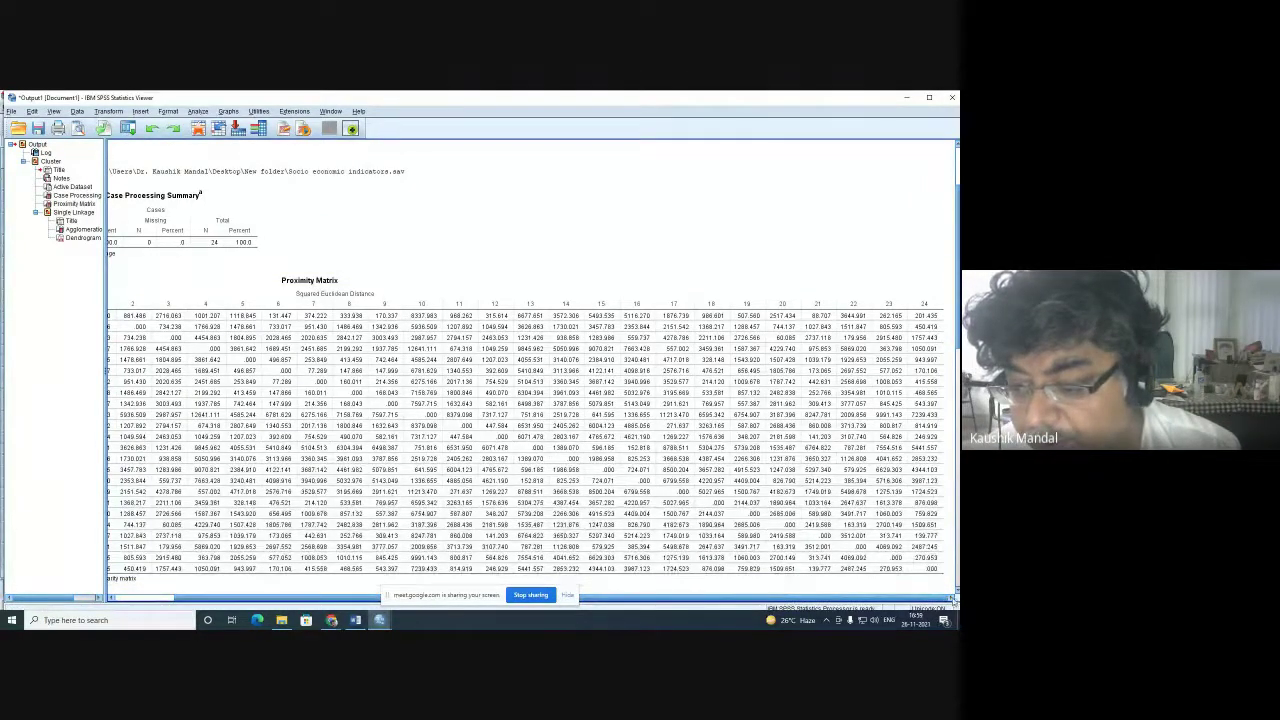
pyautogui.click(157, 447)
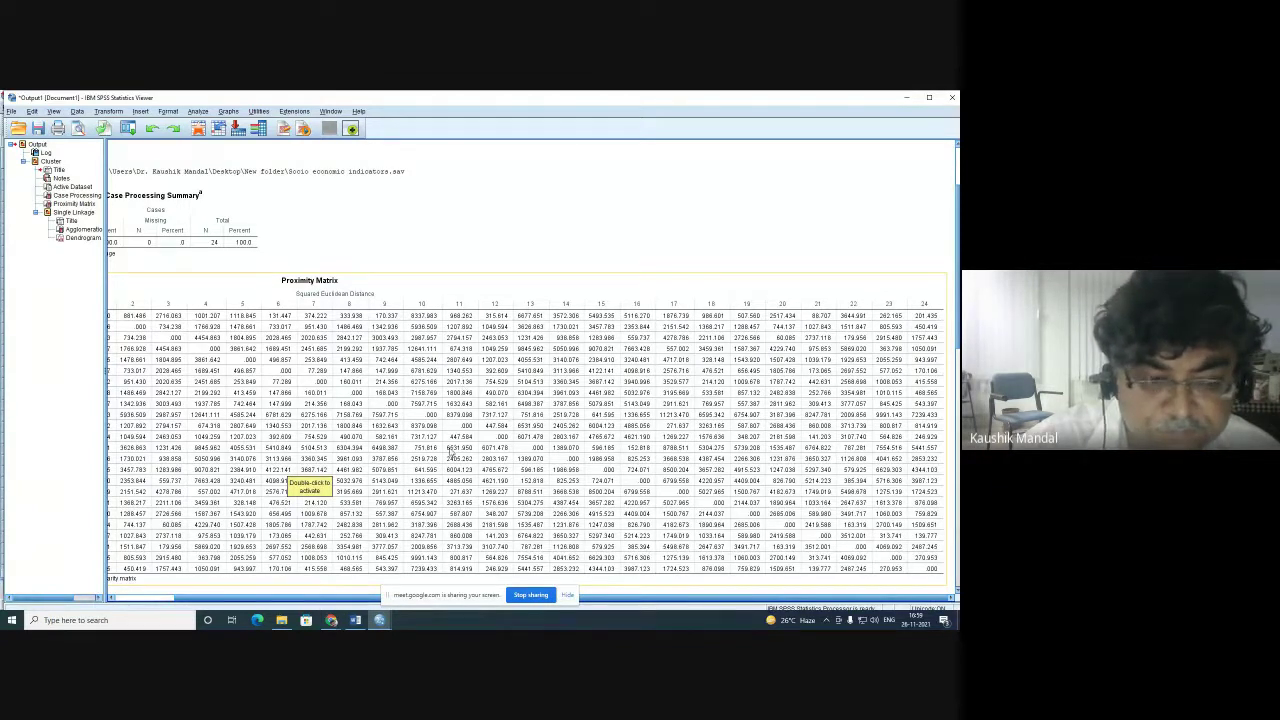
pyautogui.moveTo(105, 160); pyautogui.dragTo(28, 160)
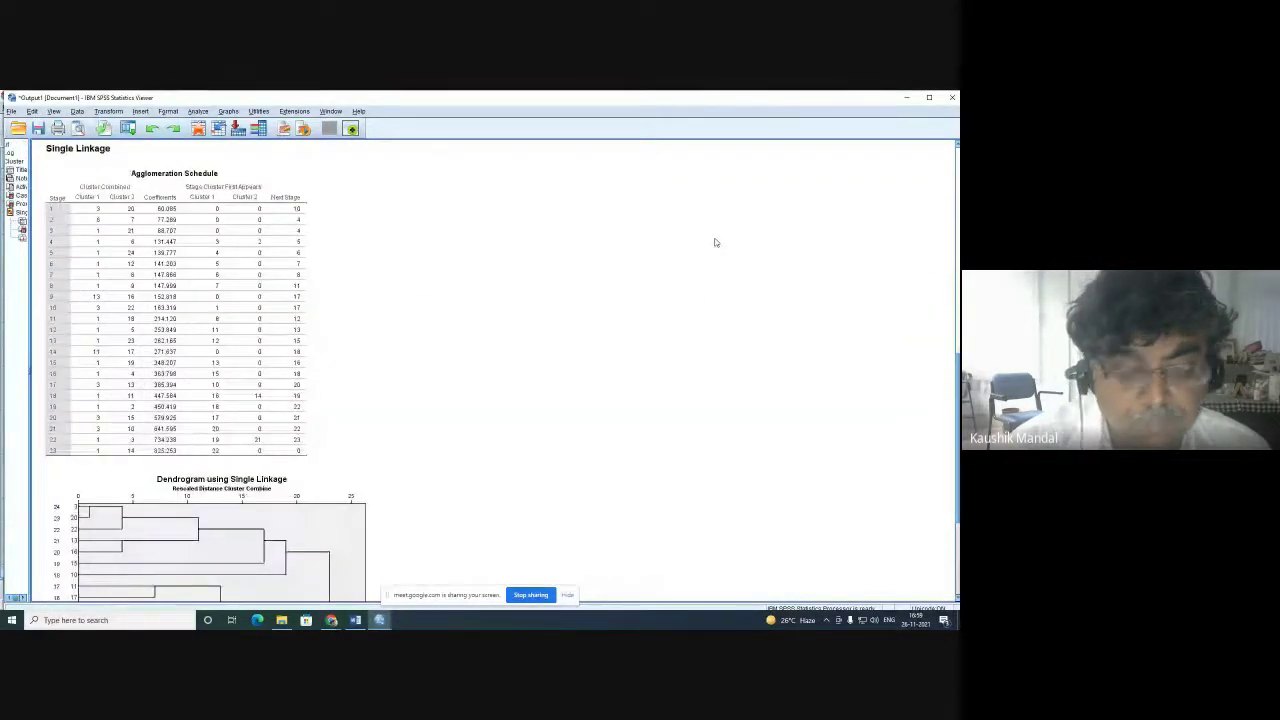
# Step: Examine how cases merge across the proximity matrix, the single-linkage agglomeration schedule and the dendrogram
pyautogui.scroll(5, 715, 242)
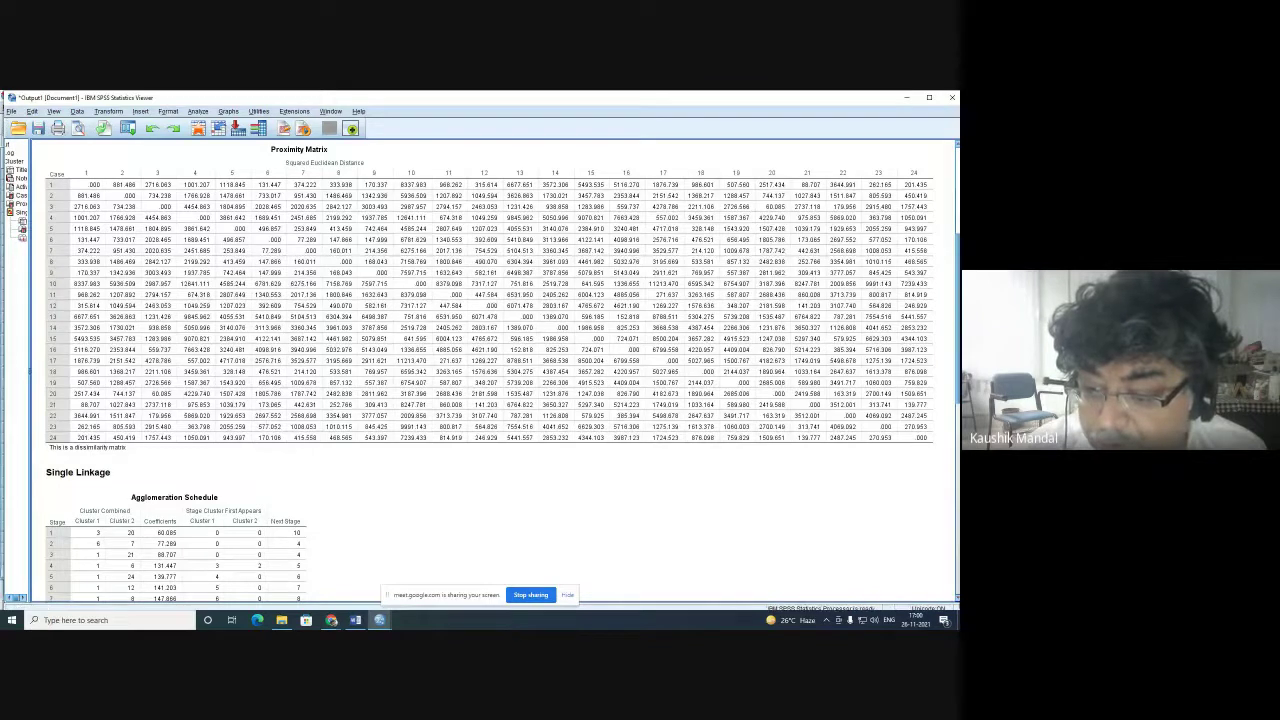
pyautogui.scroll(-1, 502, 372)
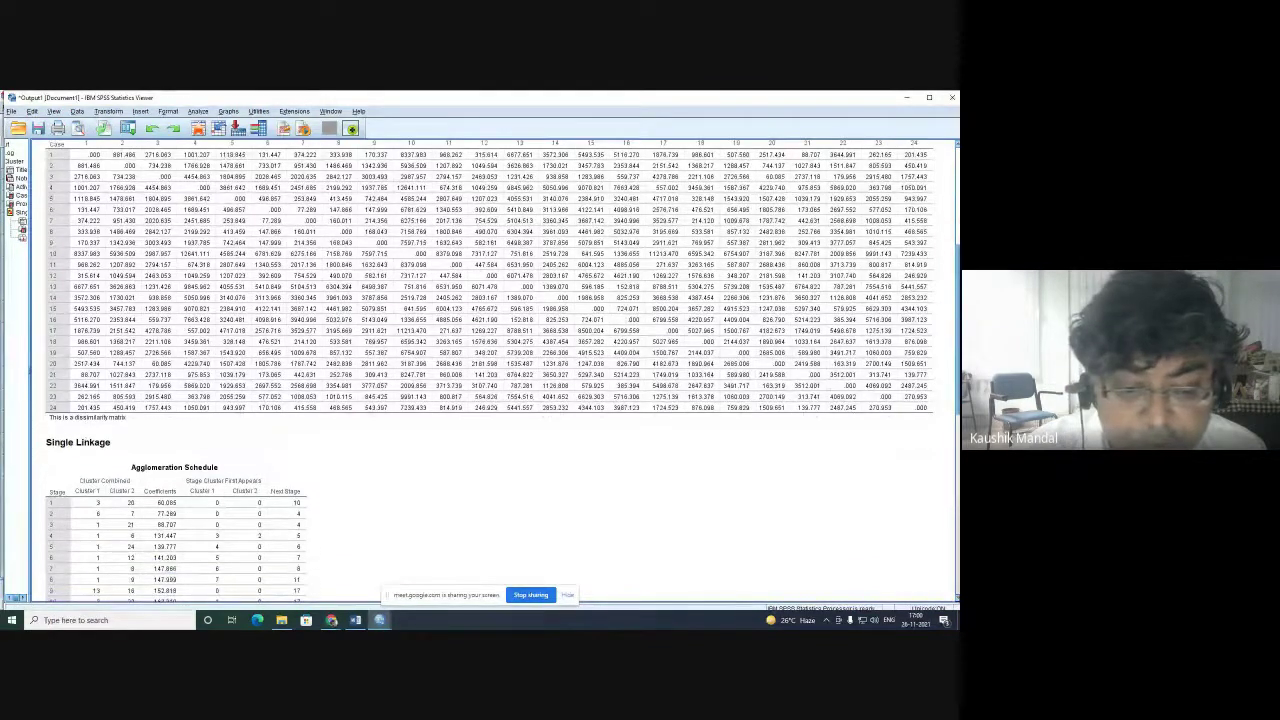
pyautogui.scroll(-5, 489, 372)
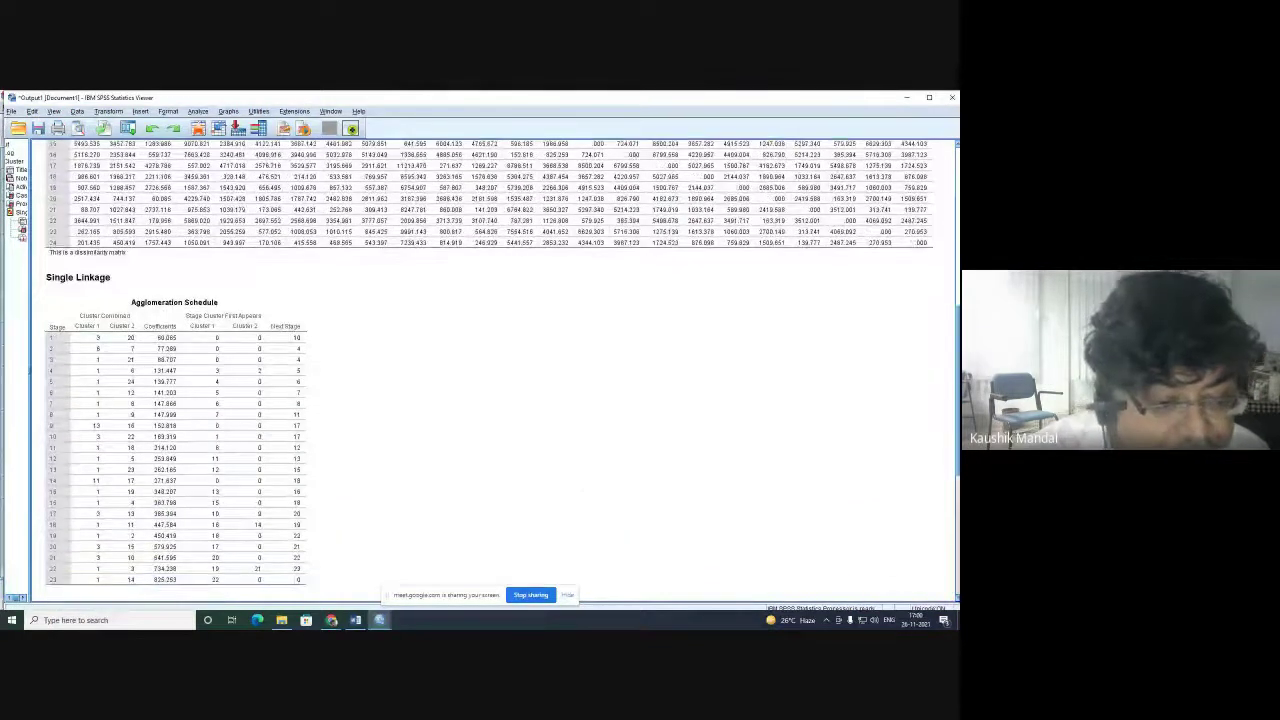
pyautogui.click(64, 586)
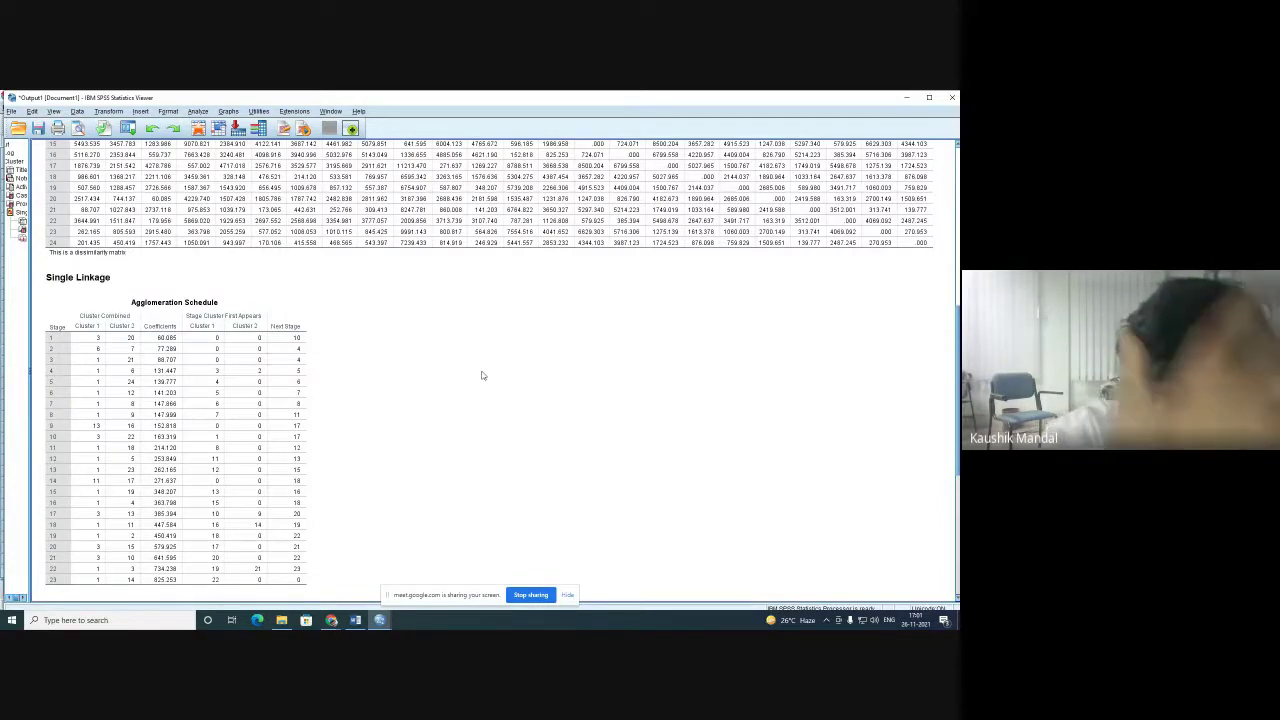
pyautogui.click(218, 306)
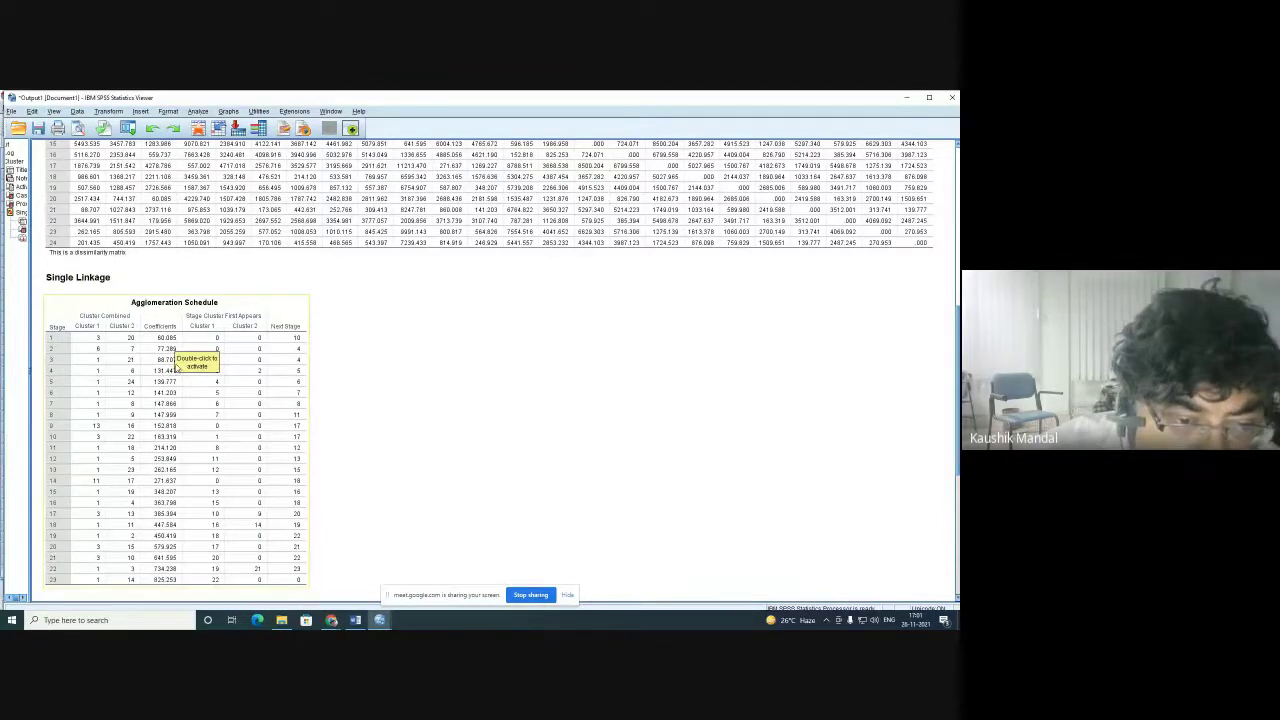
pyautogui.click(466, 394)
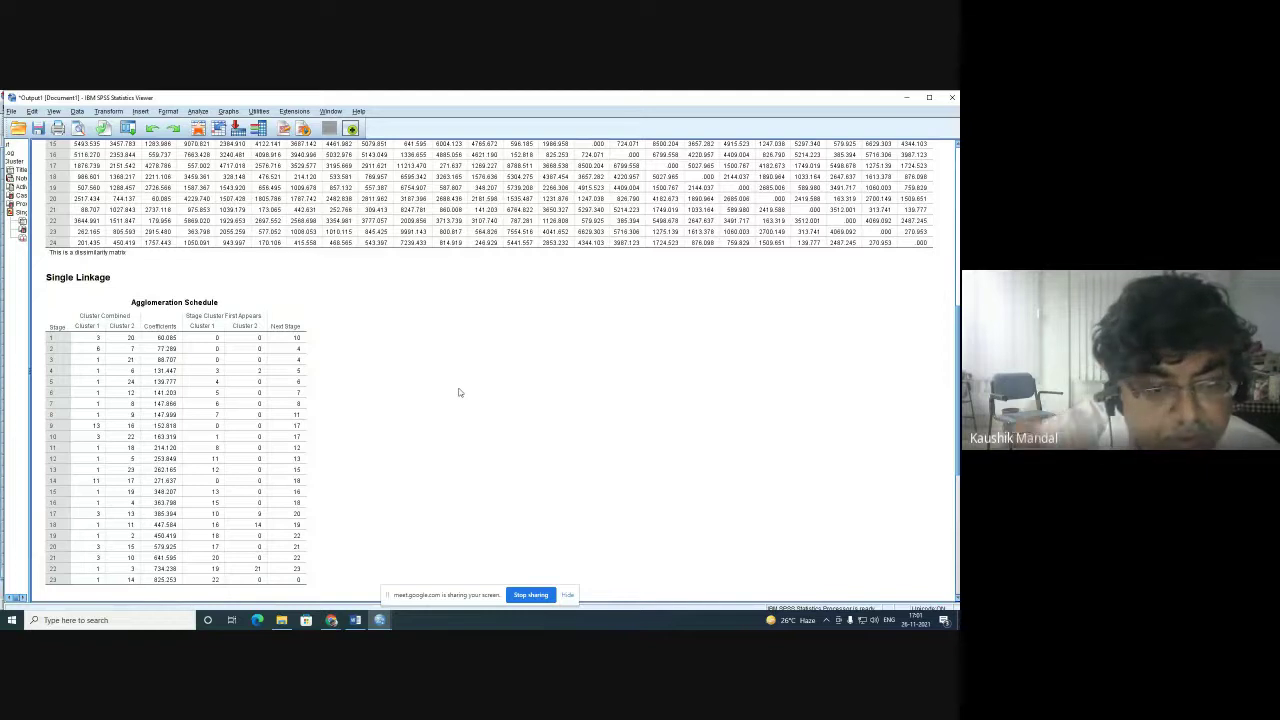
pyautogui.click(110, 346)
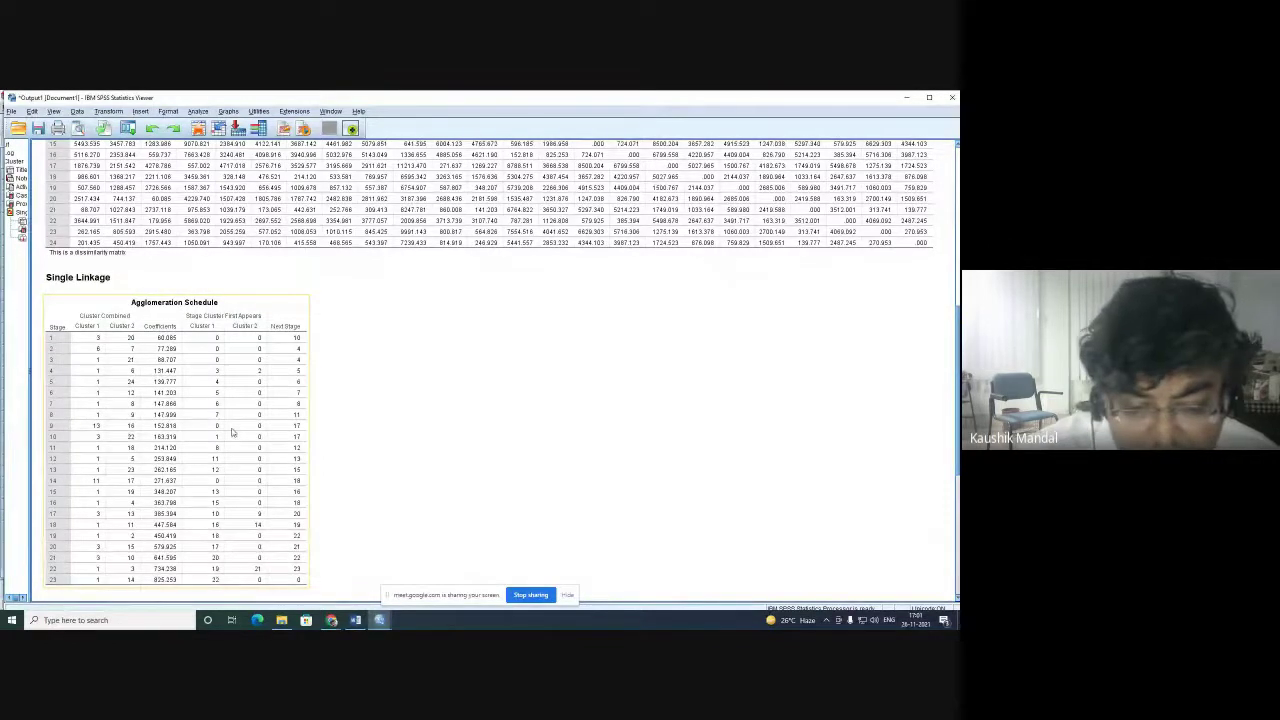
pyautogui.scroll(-5, 232, 432)
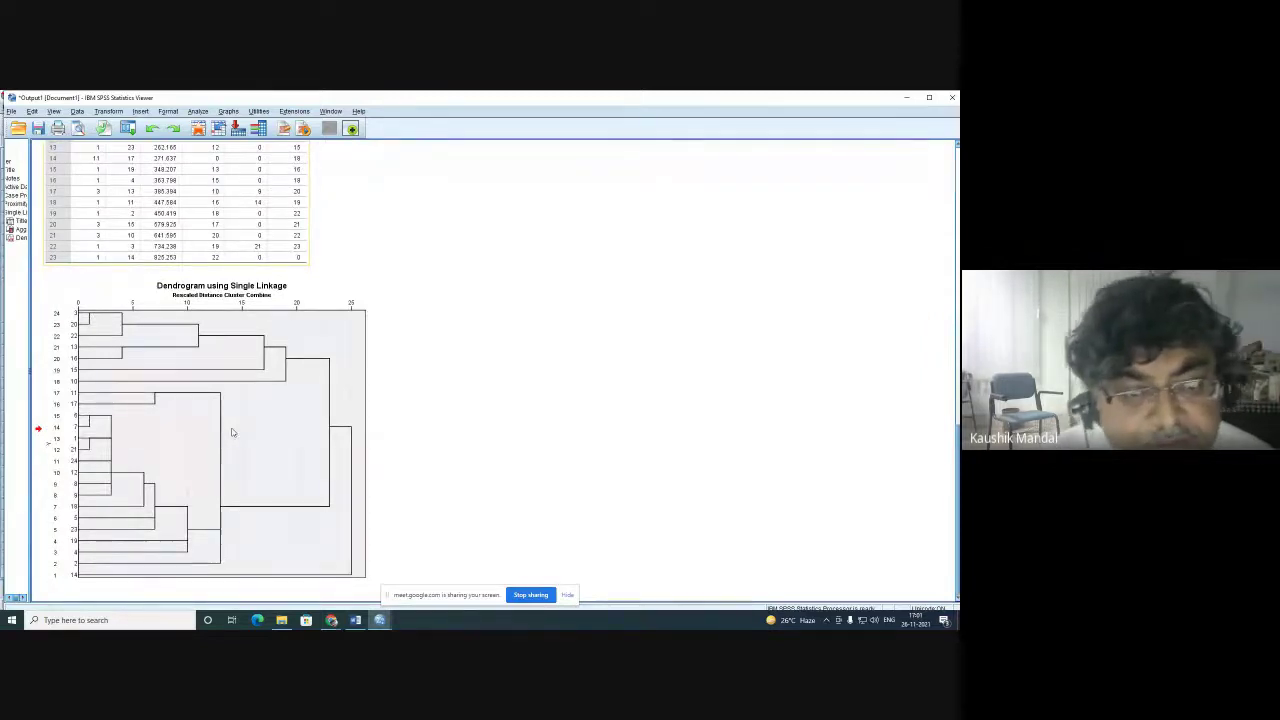
pyautogui.click(180, 405)
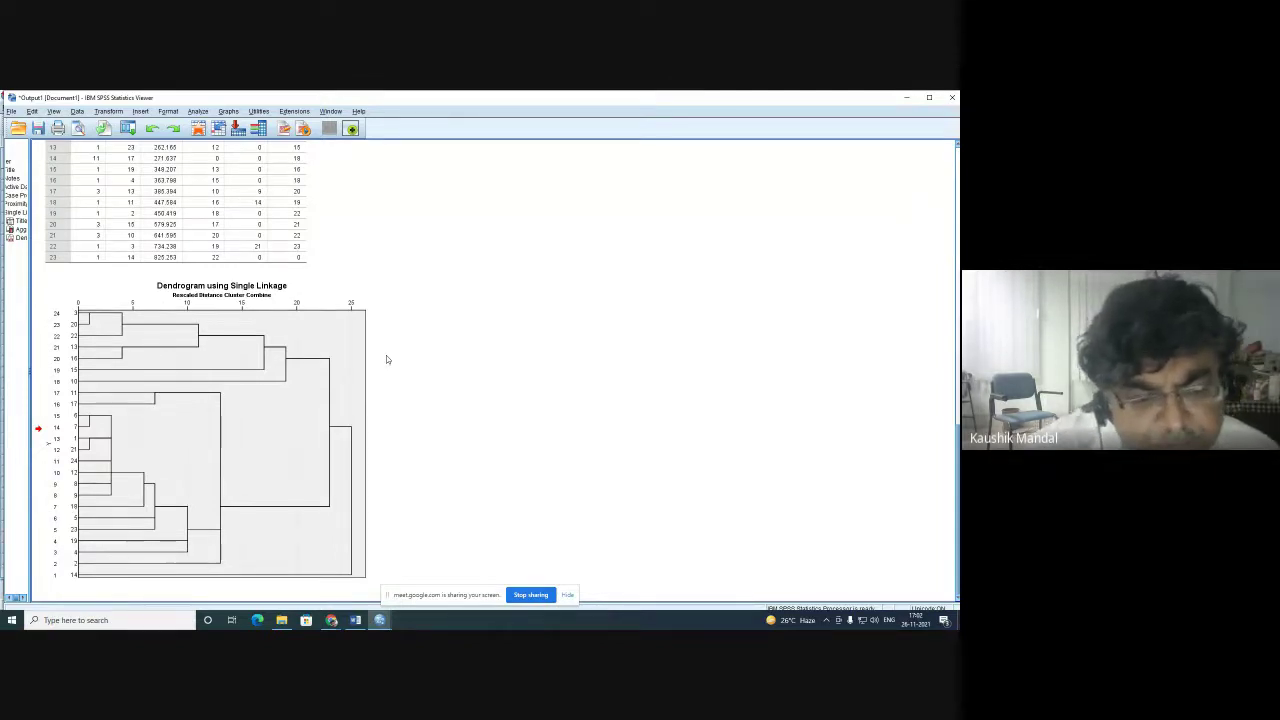
pyautogui.click(320, 382)
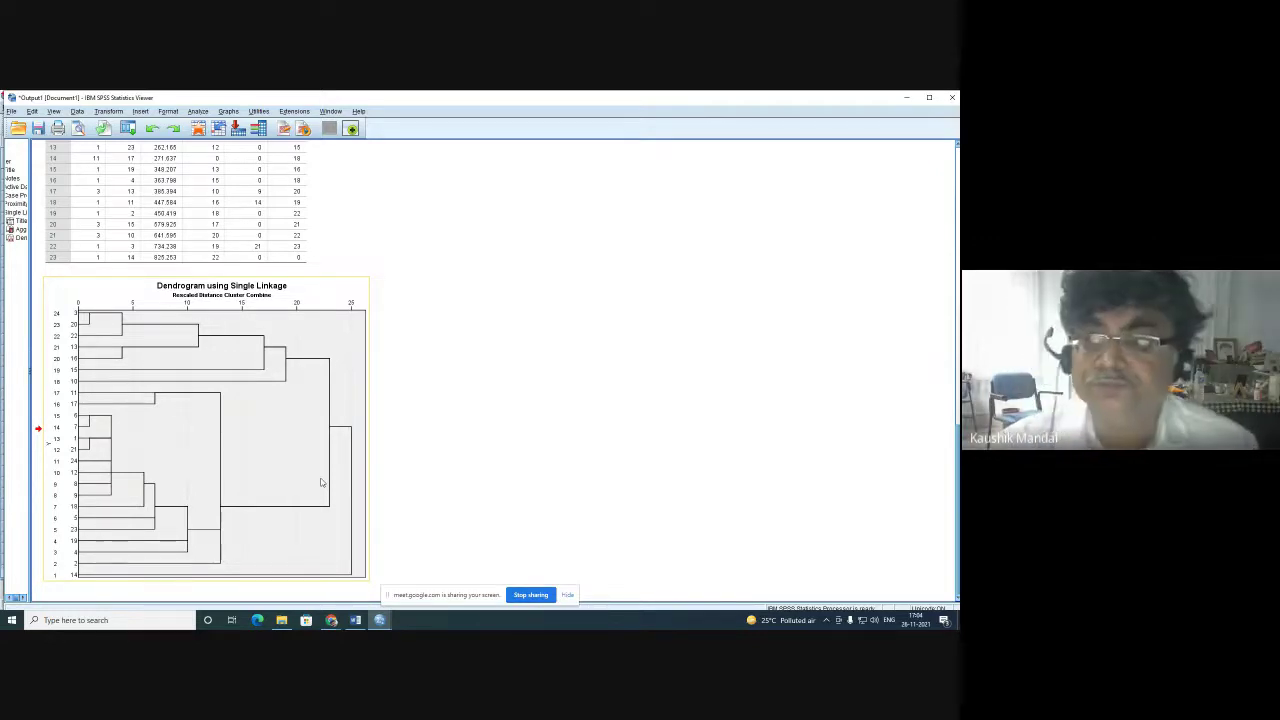
pyautogui.click(413, 395)
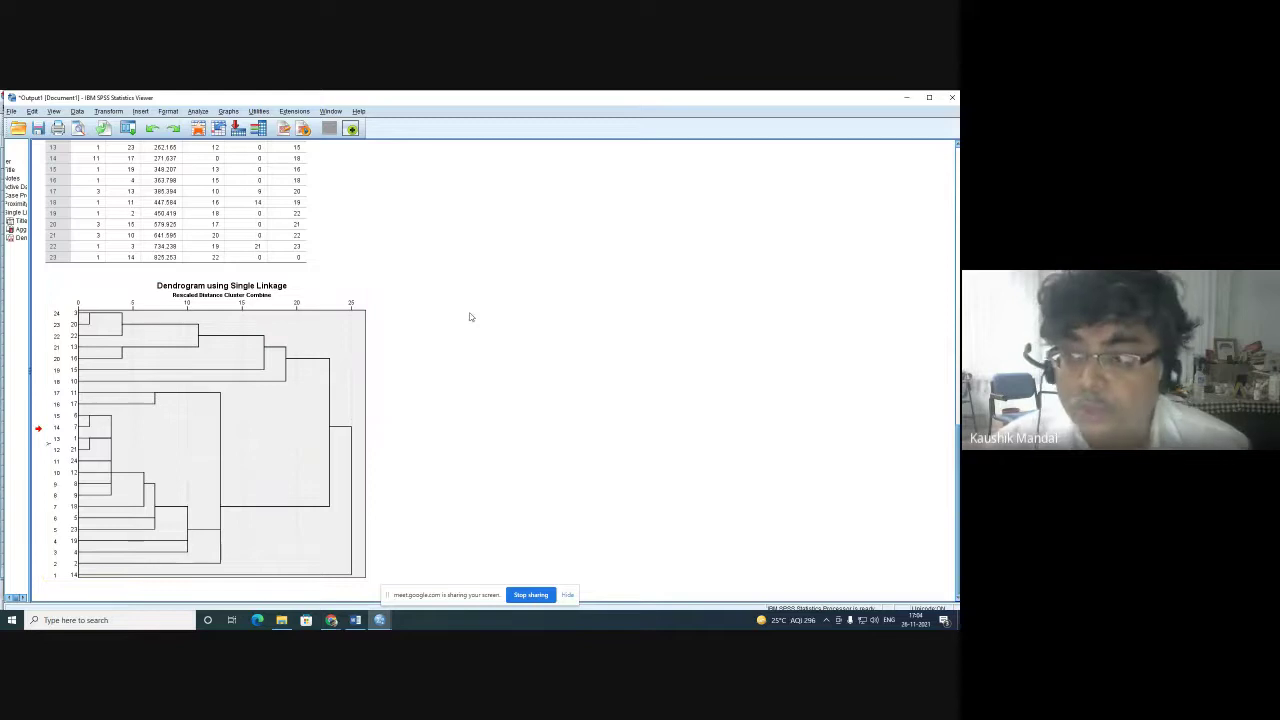
pyautogui.click(951, 101)
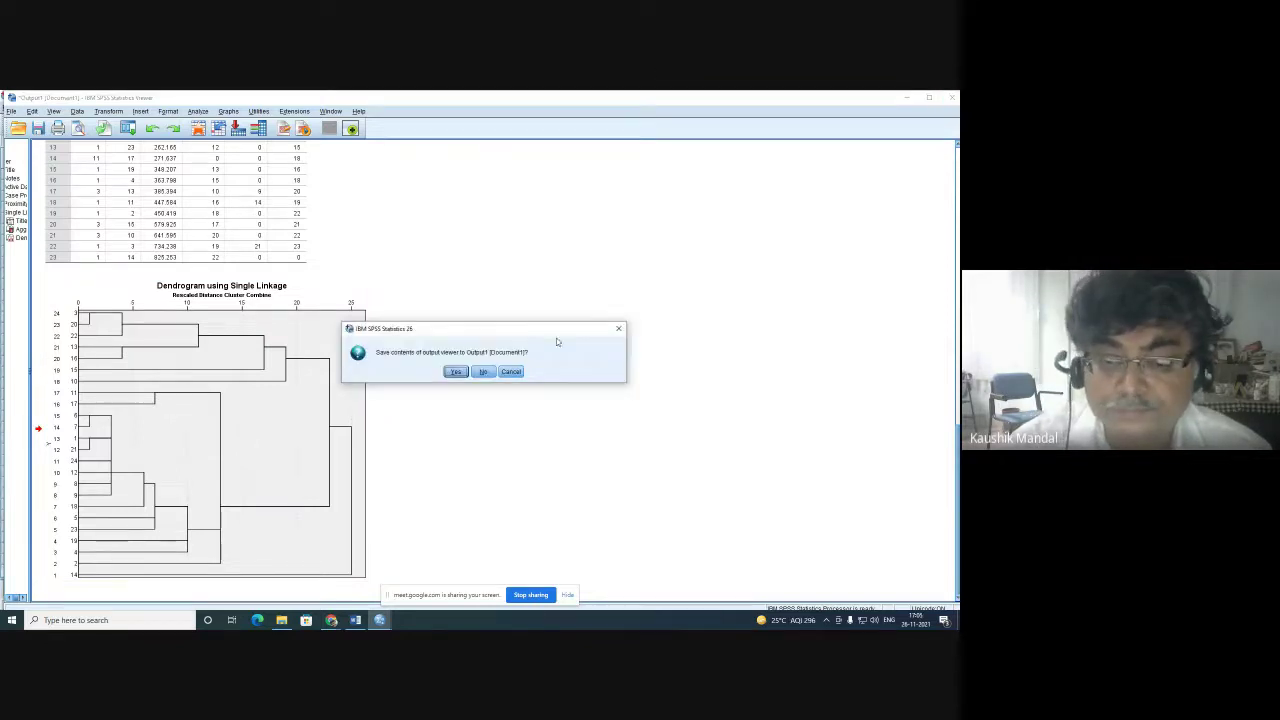
pyautogui.click(620, 329)
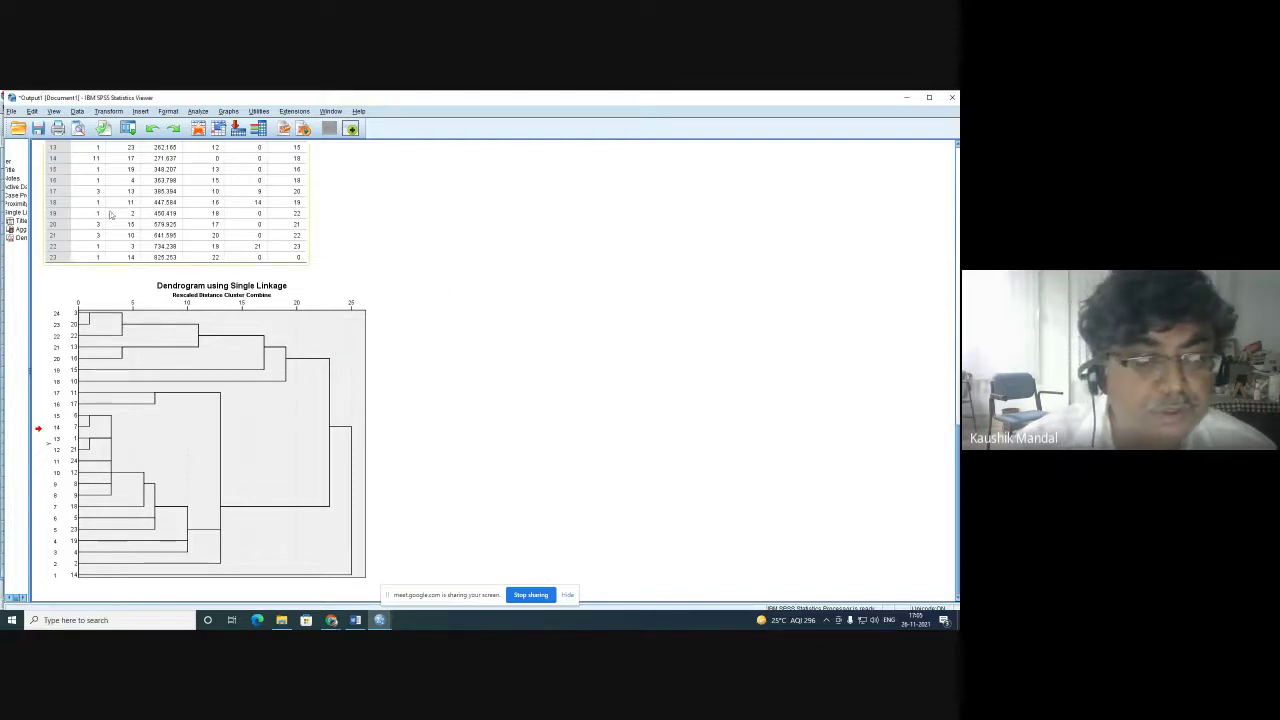
# Step: Start saving the cluster analysis output and choose New Volume (D:) as the destination
pyautogui.click(38, 130)
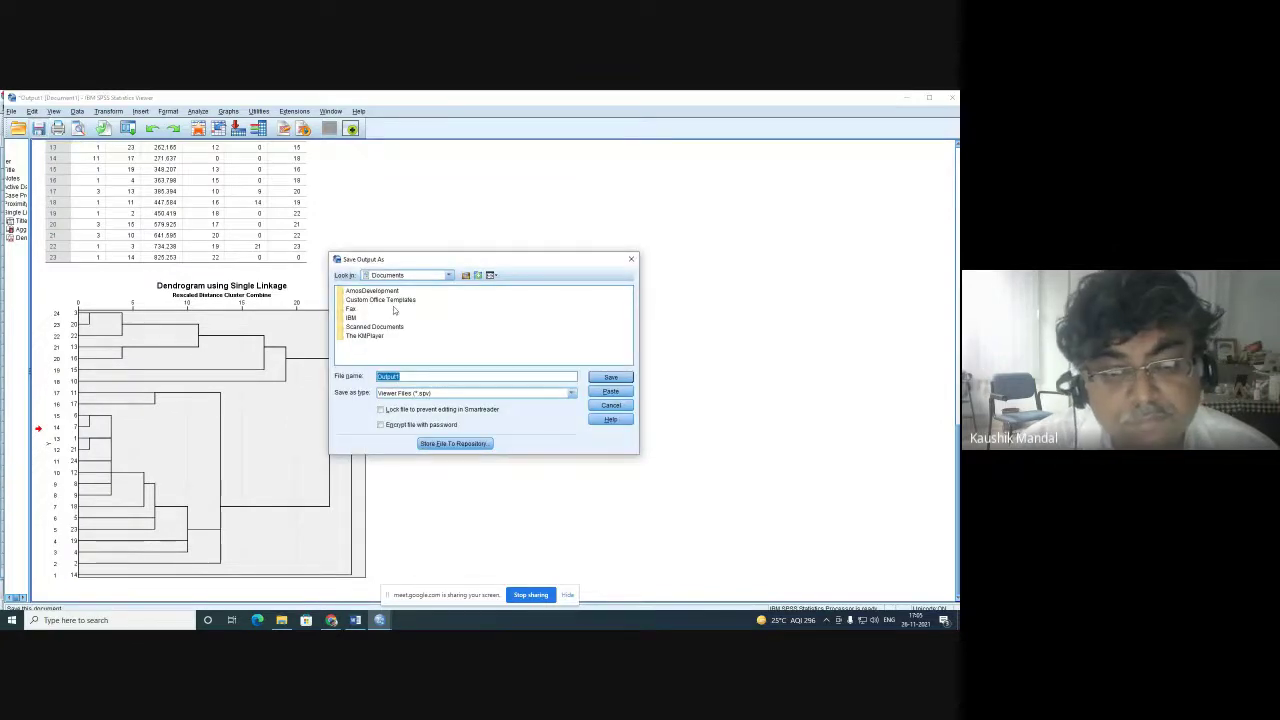
pyautogui.click(449, 275)
pyautogui.scroll(3, 452, 315)
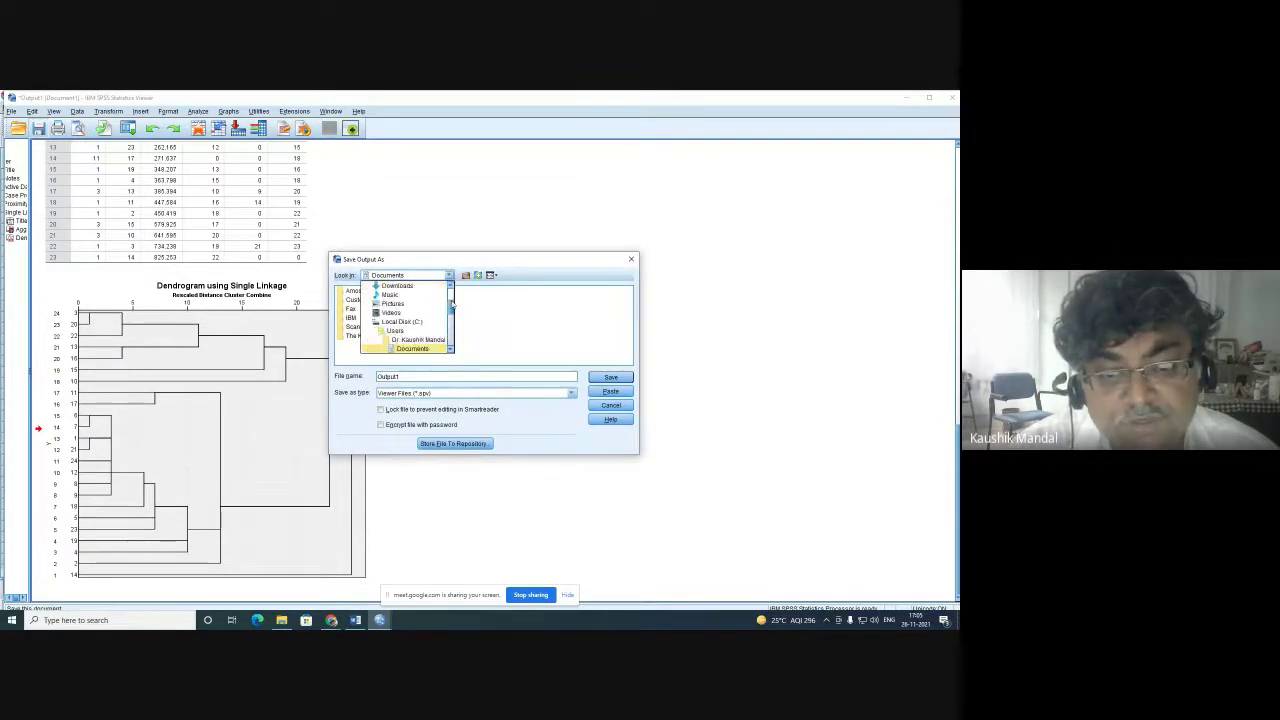
pyautogui.scroll(-3, 452, 344)
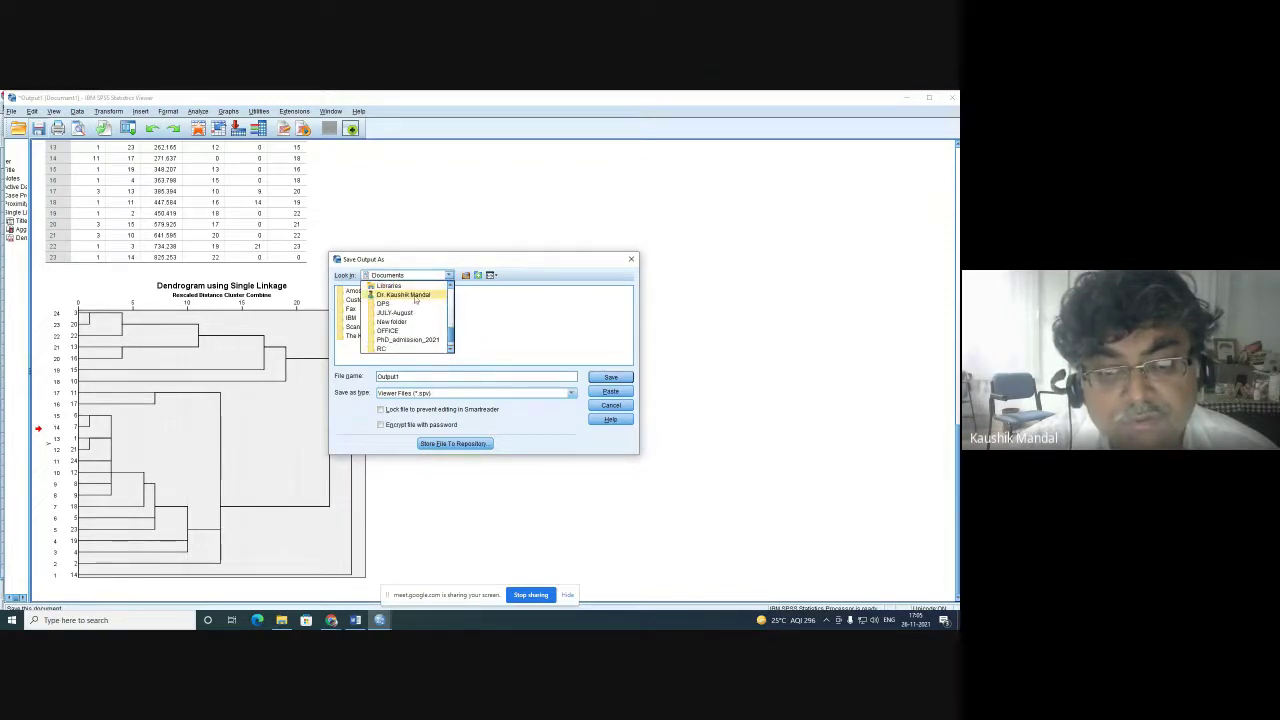
pyautogui.click(449, 276)
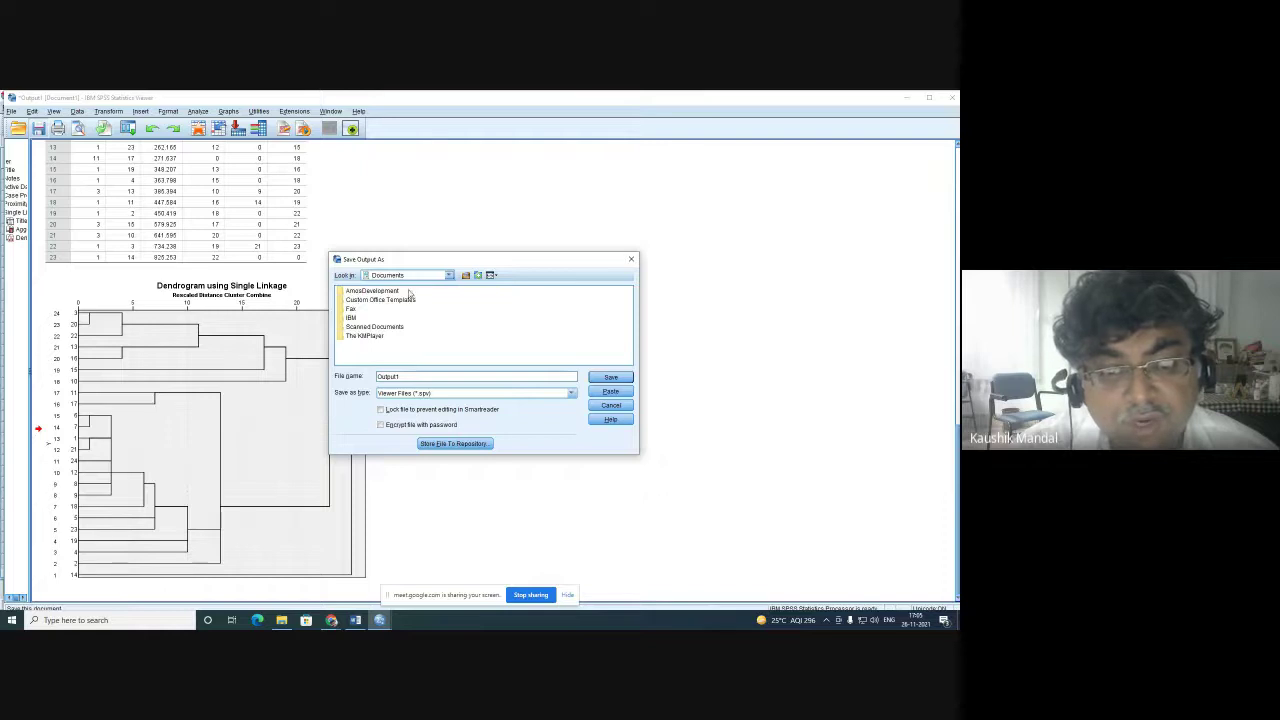
pyautogui.click(449, 275)
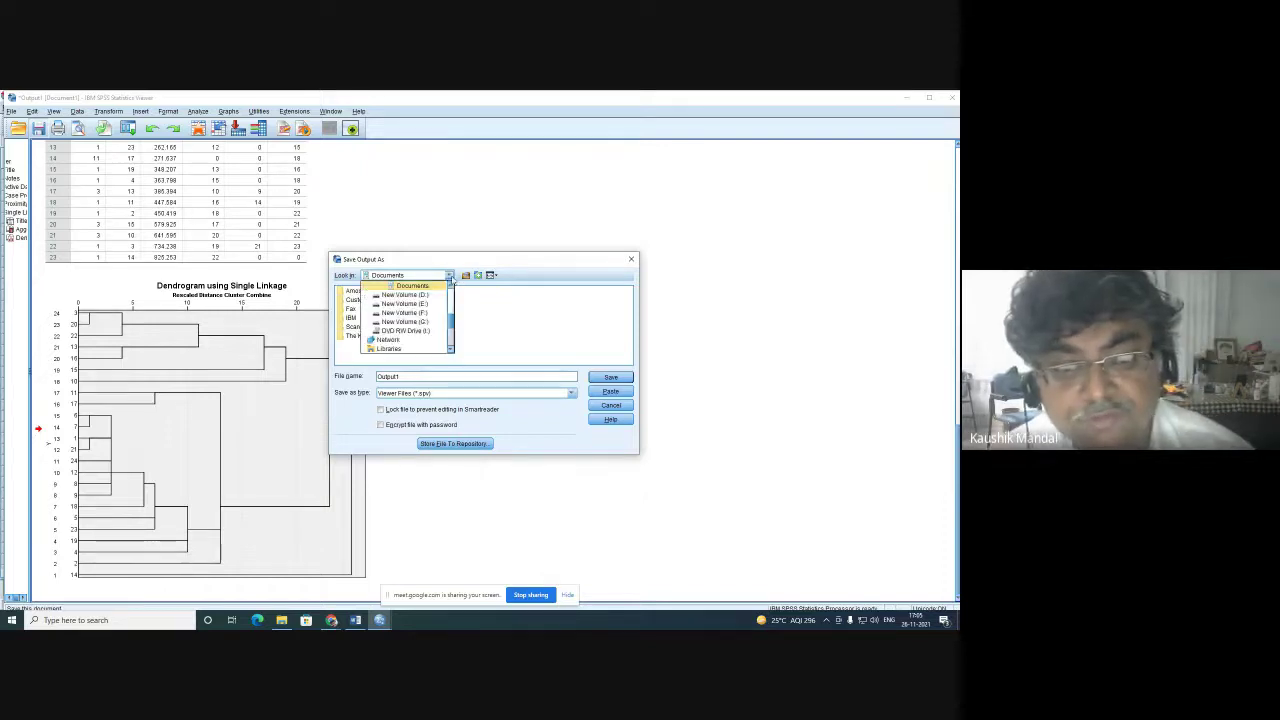
pyautogui.scroll(5, 452, 290)
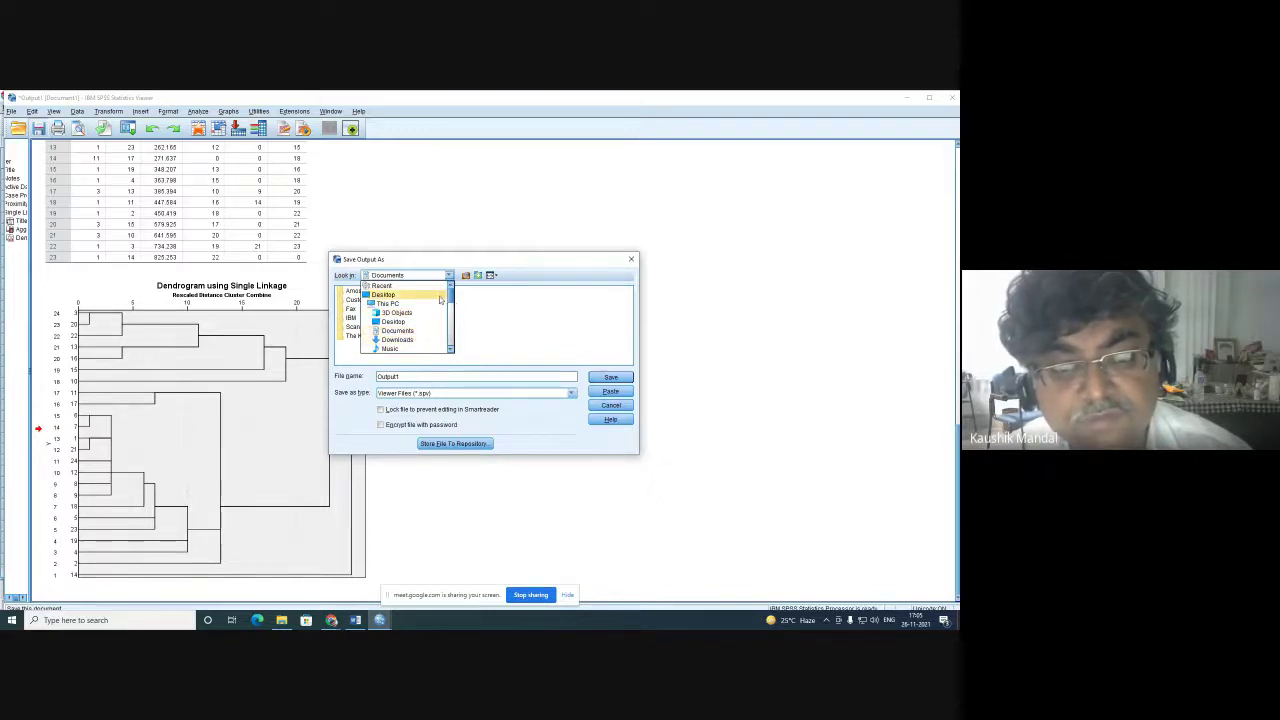
pyautogui.moveTo(453, 297); pyautogui.dragTo(456, 348)
pyautogui.click(492, 324)
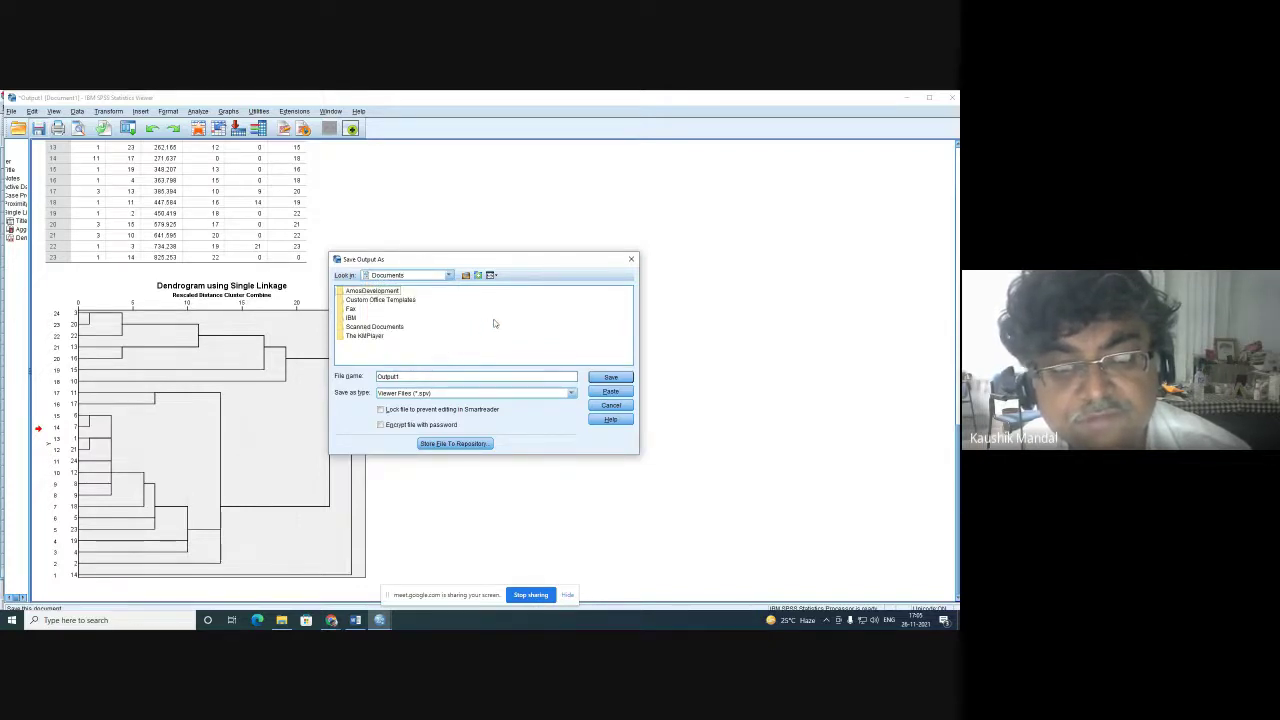
pyautogui.click(449, 276)
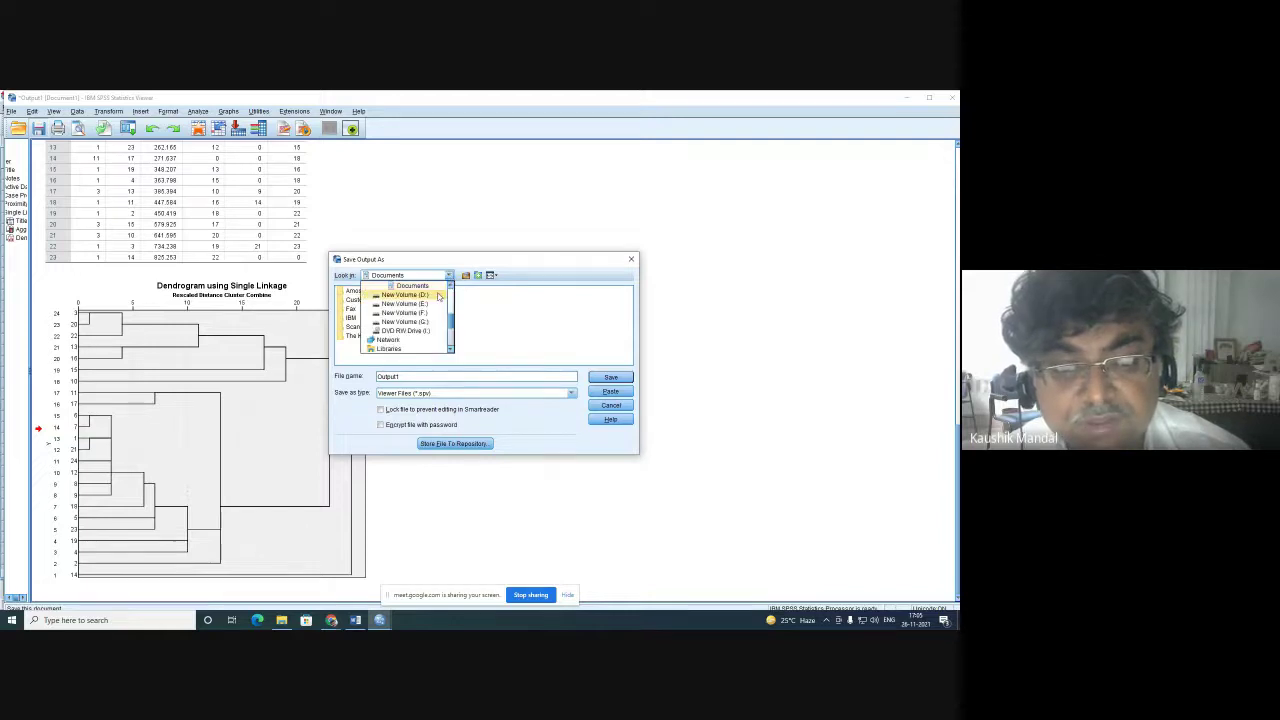
pyautogui.click(437, 296)
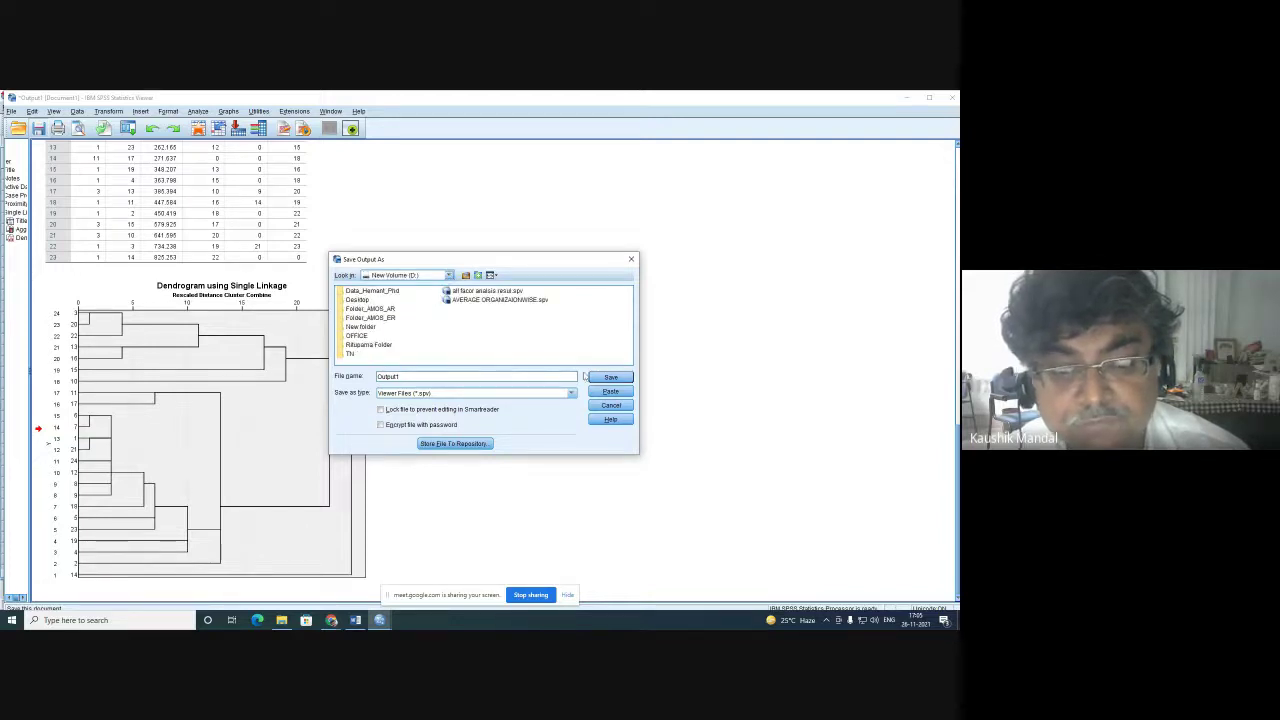
# Step: Name the output file "Output_Socio economic" and save it as a Viewer file
pyautogui.click(428, 377)
pyautogui.press('BackSpace')
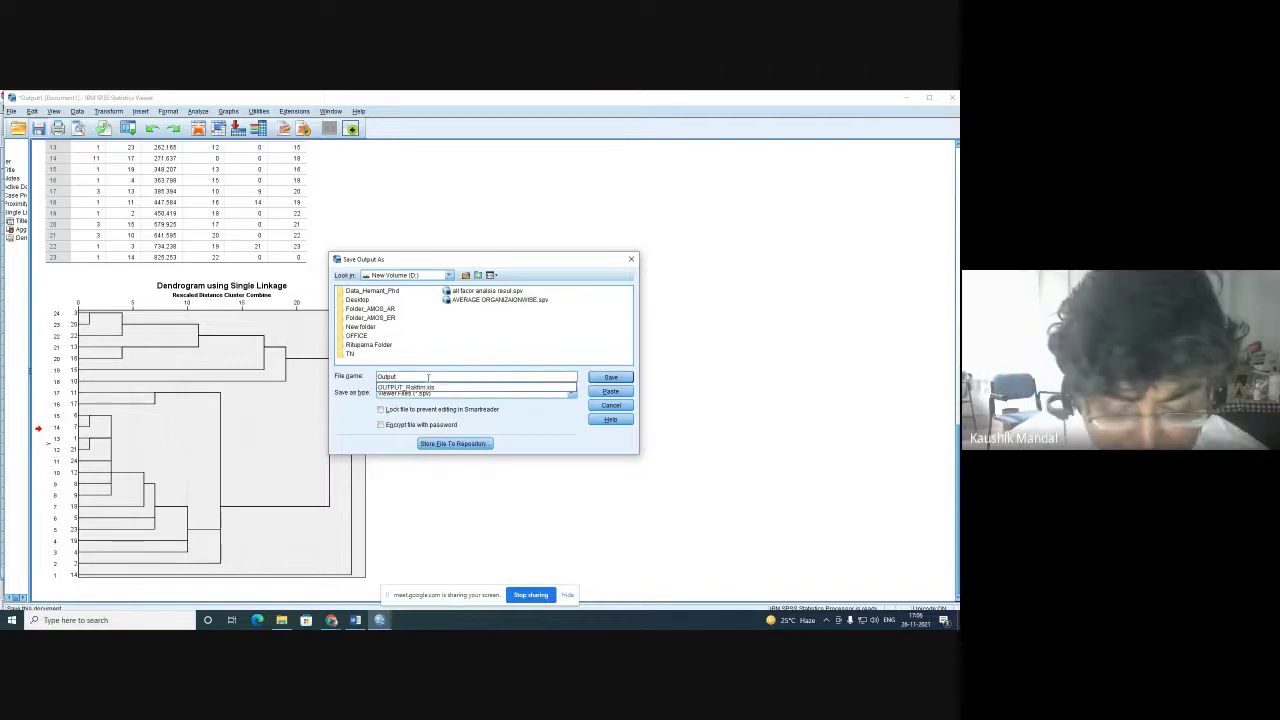
pyautogui.write('_')
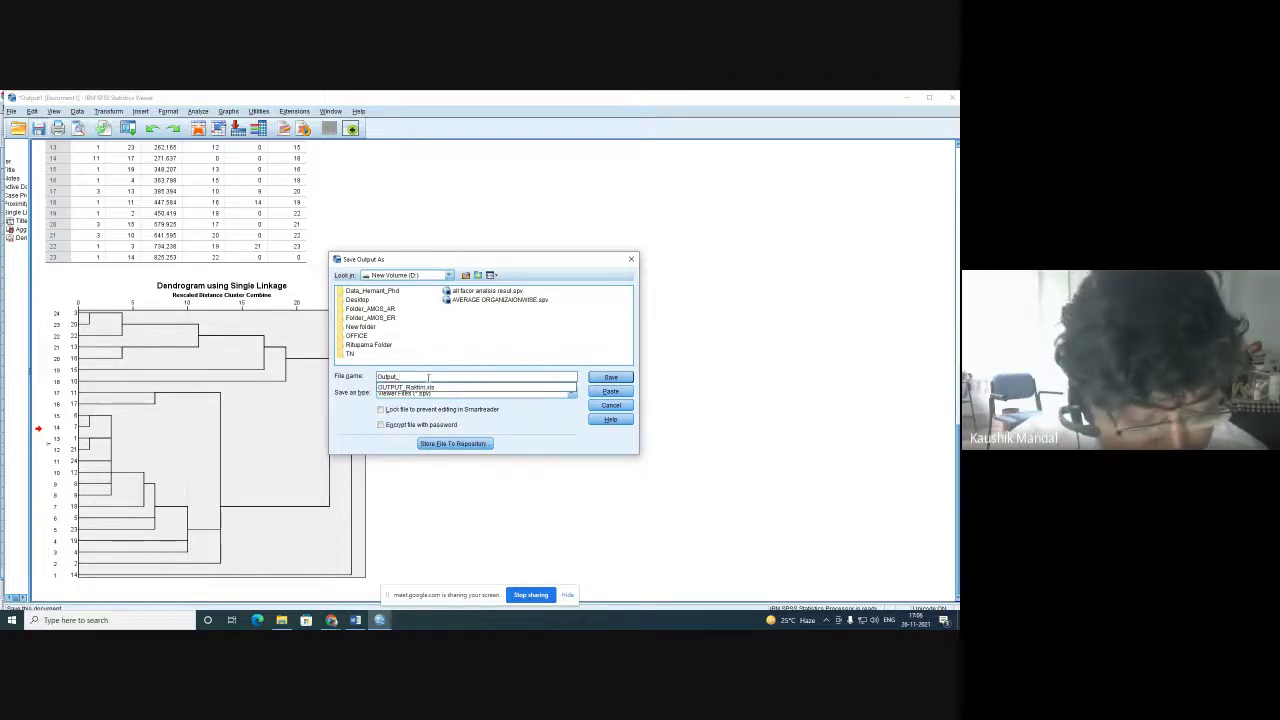
pyautogui.write('Soci')
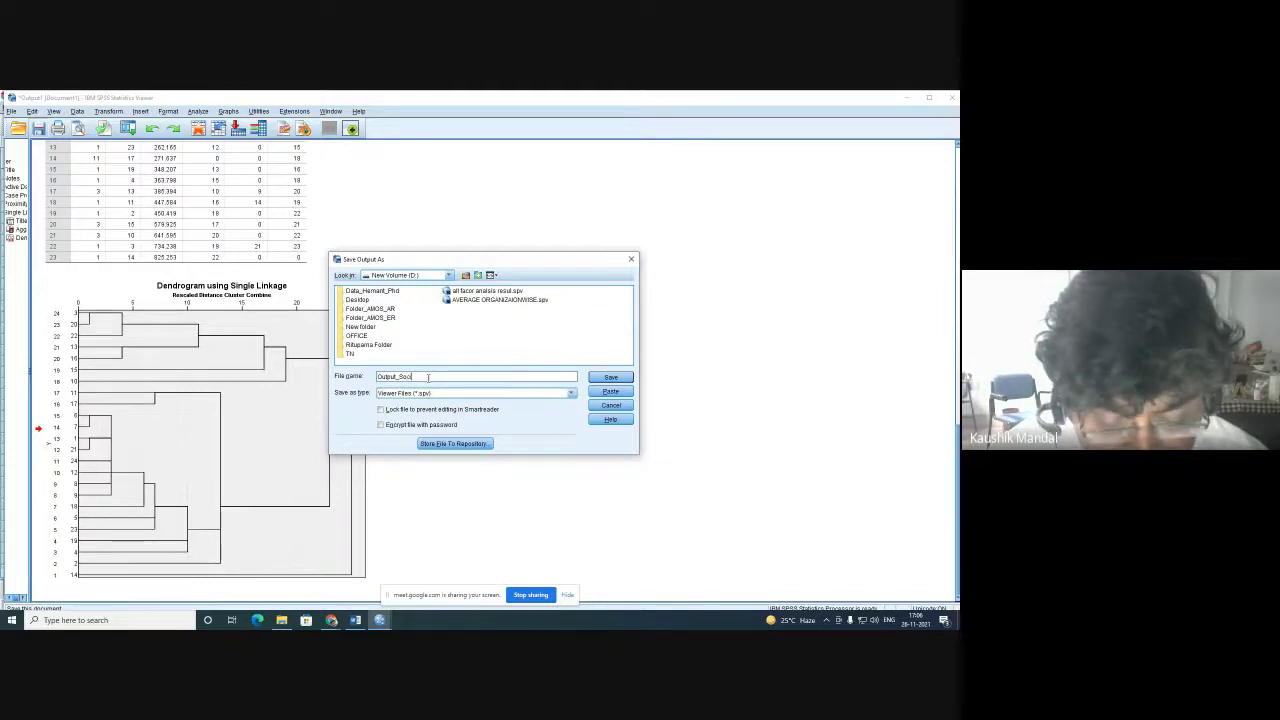
pyautogui.write('o a')
pyautogui.write('co')
pyautogui.write('nomic')
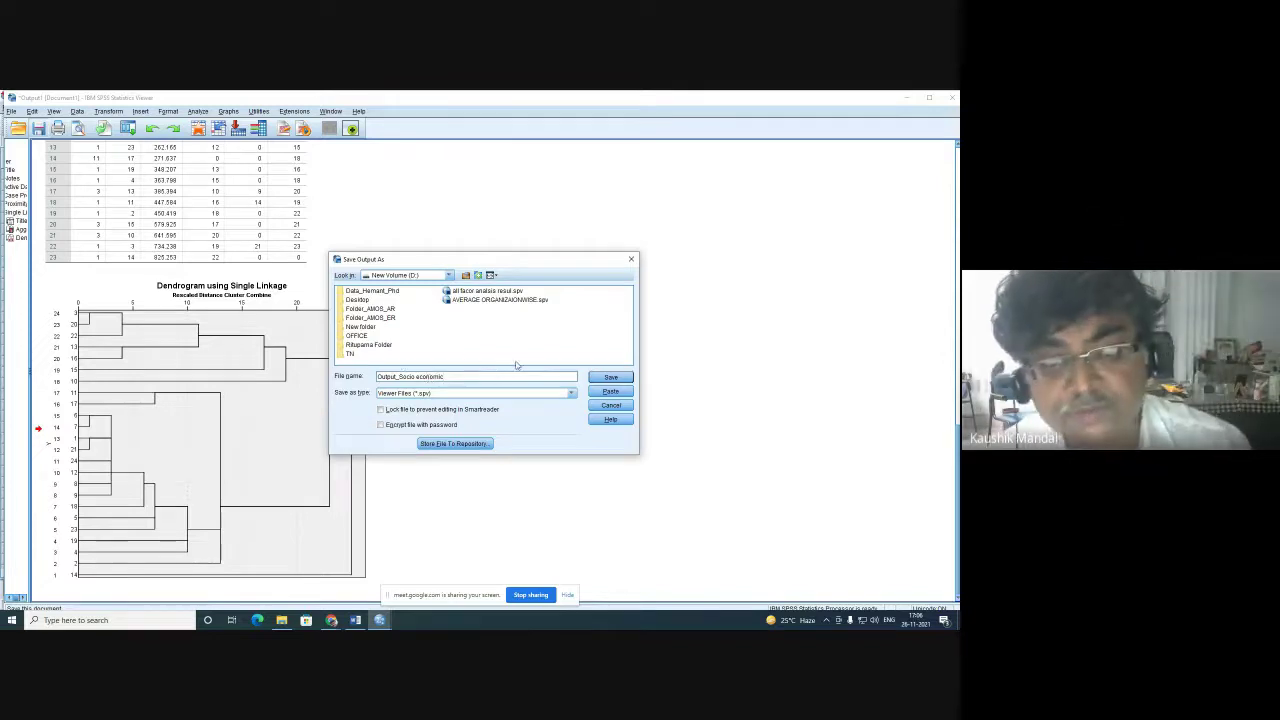
pyautogui.click(606, 377)
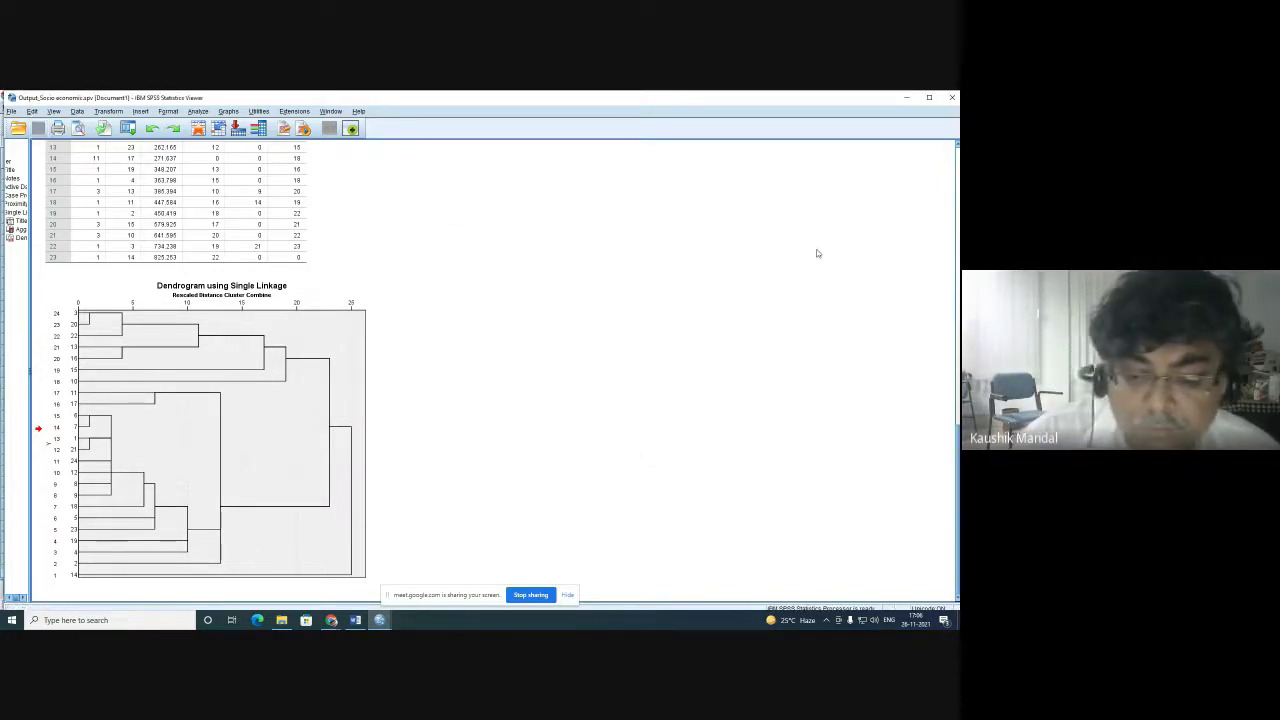
# Step: Close the saved output and the socio-economic indicators dataset, exiting SPSS
pyautogui.click(952, 99)
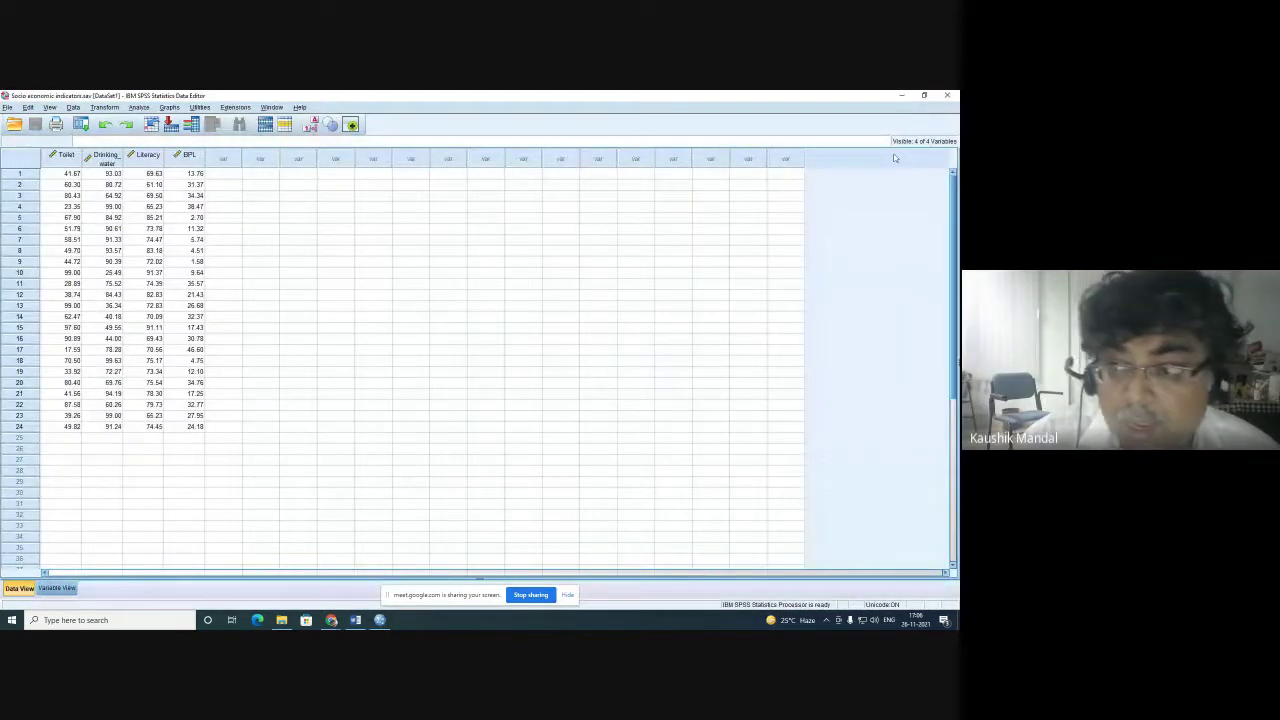
pyautogui.click(947, 95)
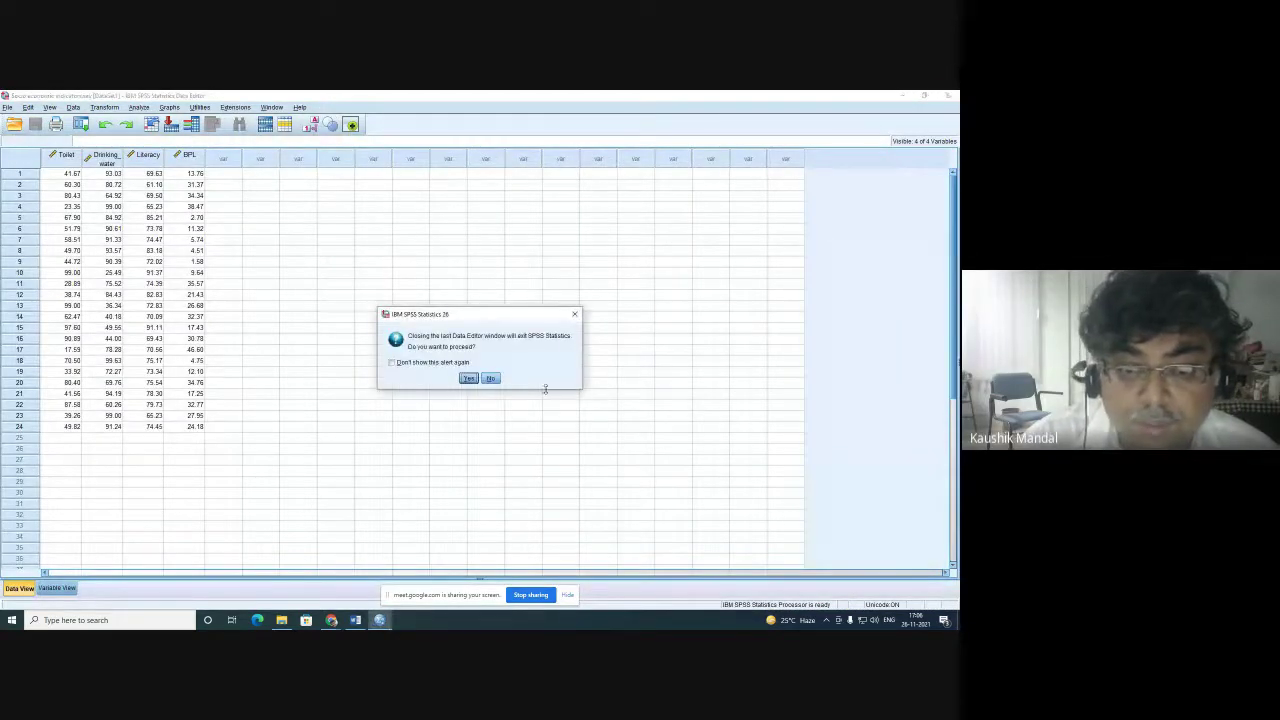
pyautogui.click(492, 379)
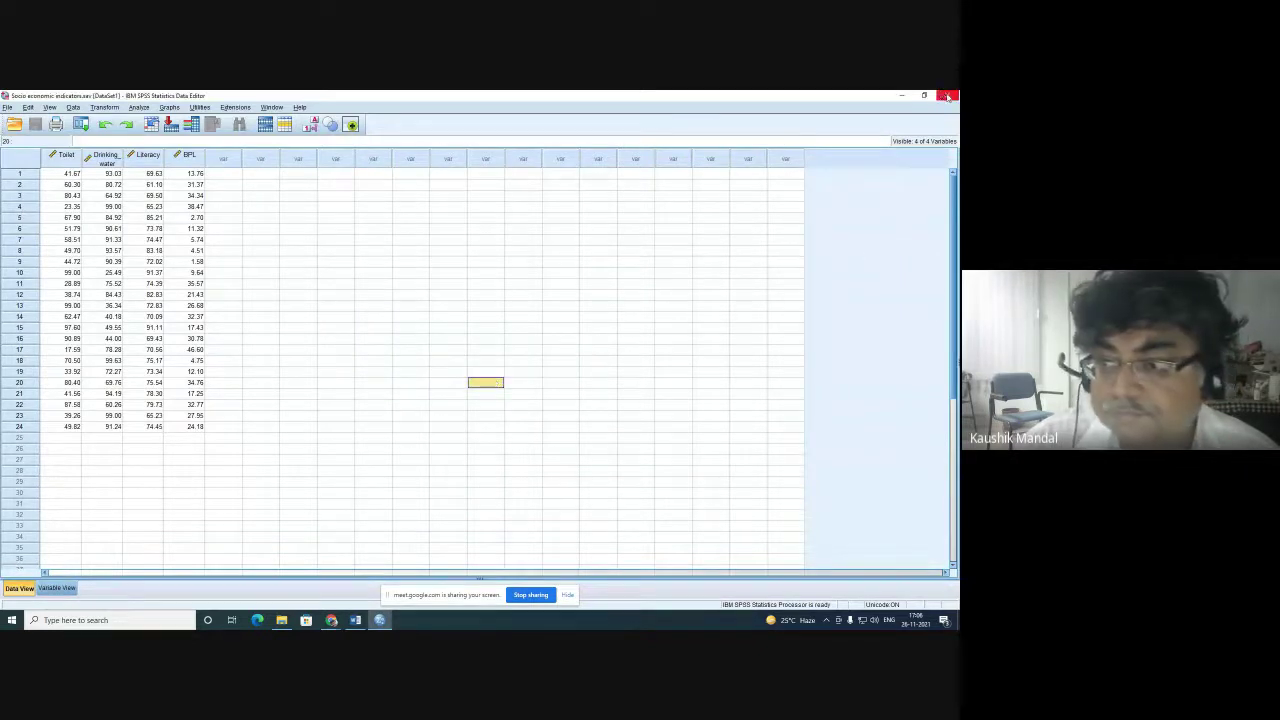
pyautogui.click(947, 95)
pyautogui.click(468, 380)
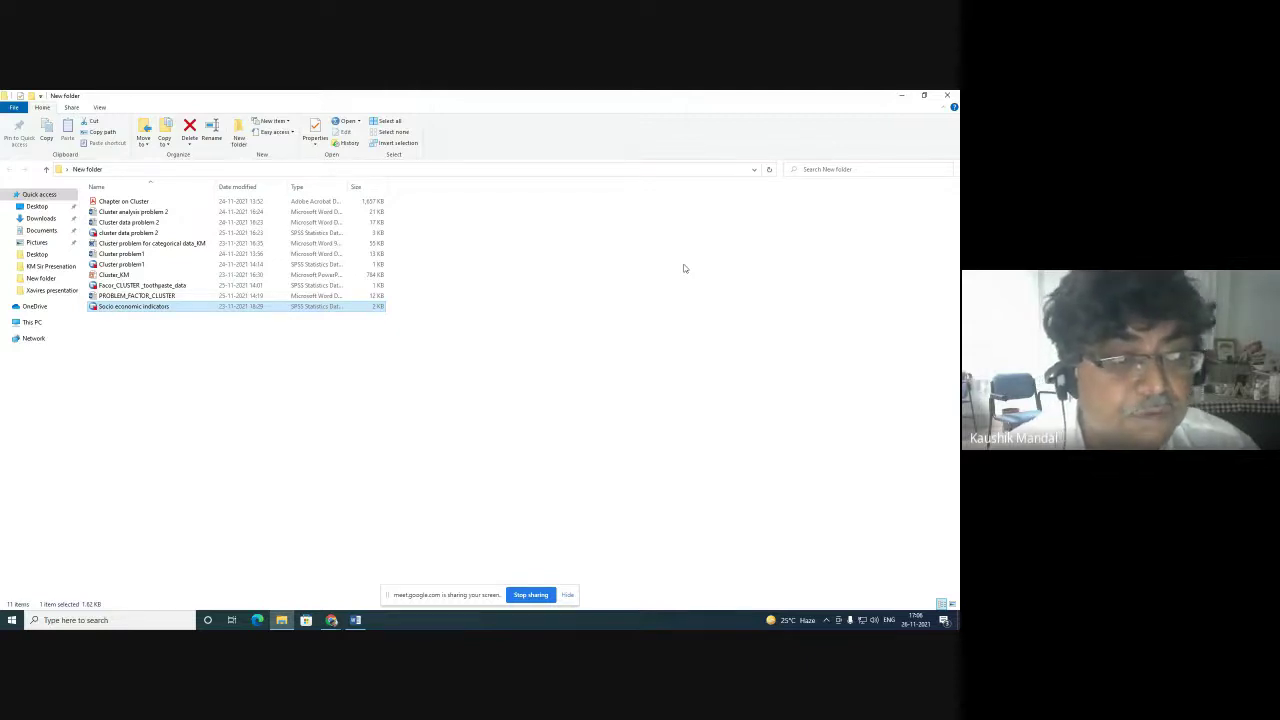
# Step: Open the PROBLEM_FACTOR_CLUSTER document and read the toothpaste survey description and statements V1 to V6
pyautogui.click(178, 297)
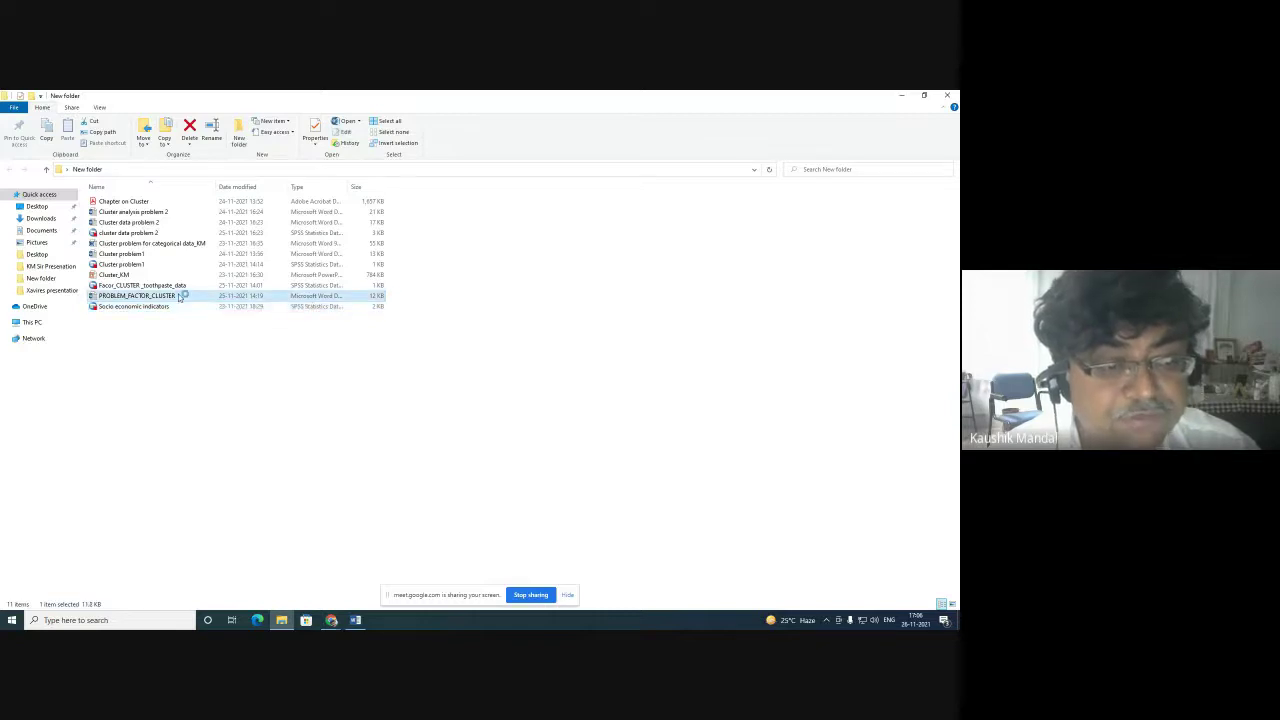
pyautogui.hotkey('alt', 'Tab')
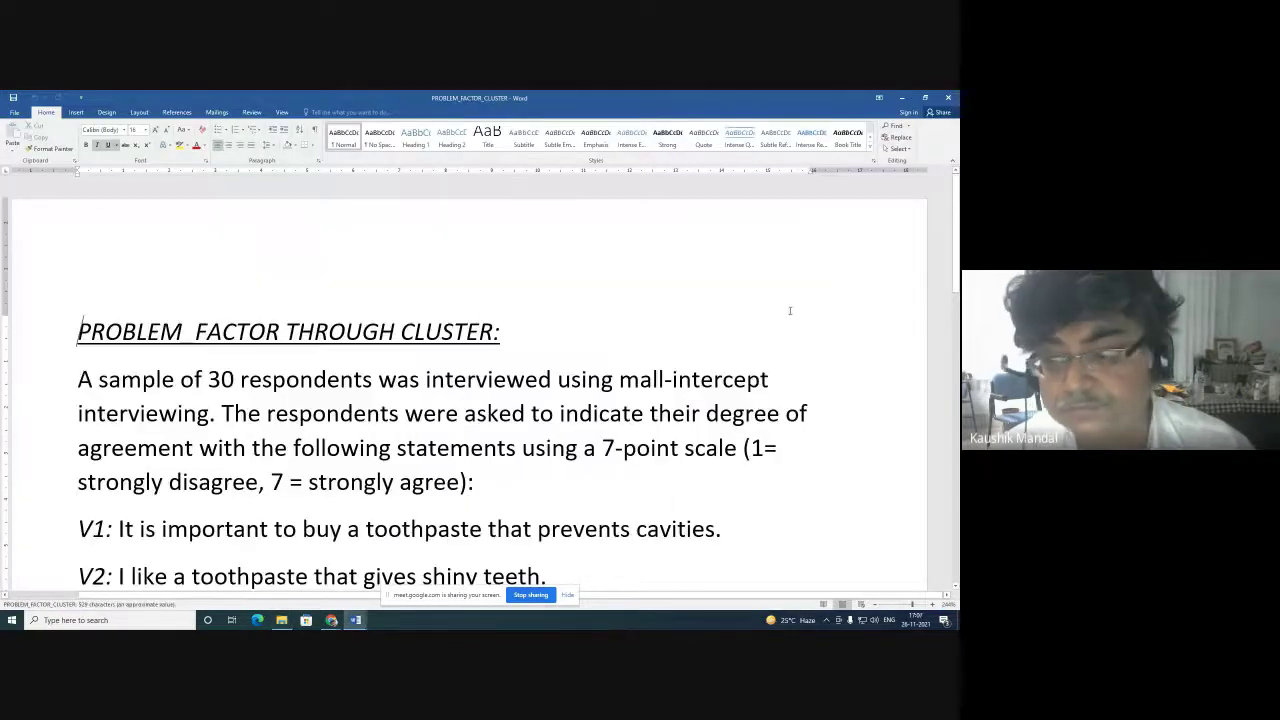
pyautogui.moveTo(956, 268); pyautogui.dragTo(956, 333)
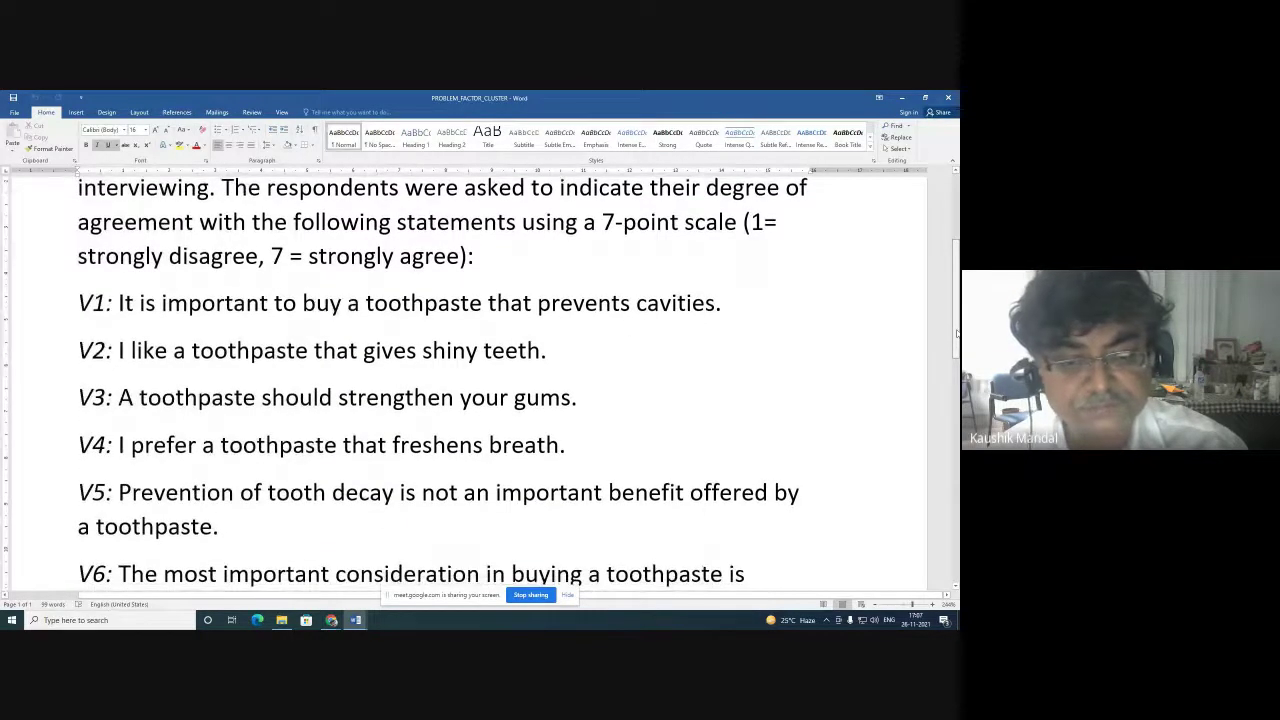
pyautogui.moveTo(956, 333); pyautogui.dragTo(956, 337)
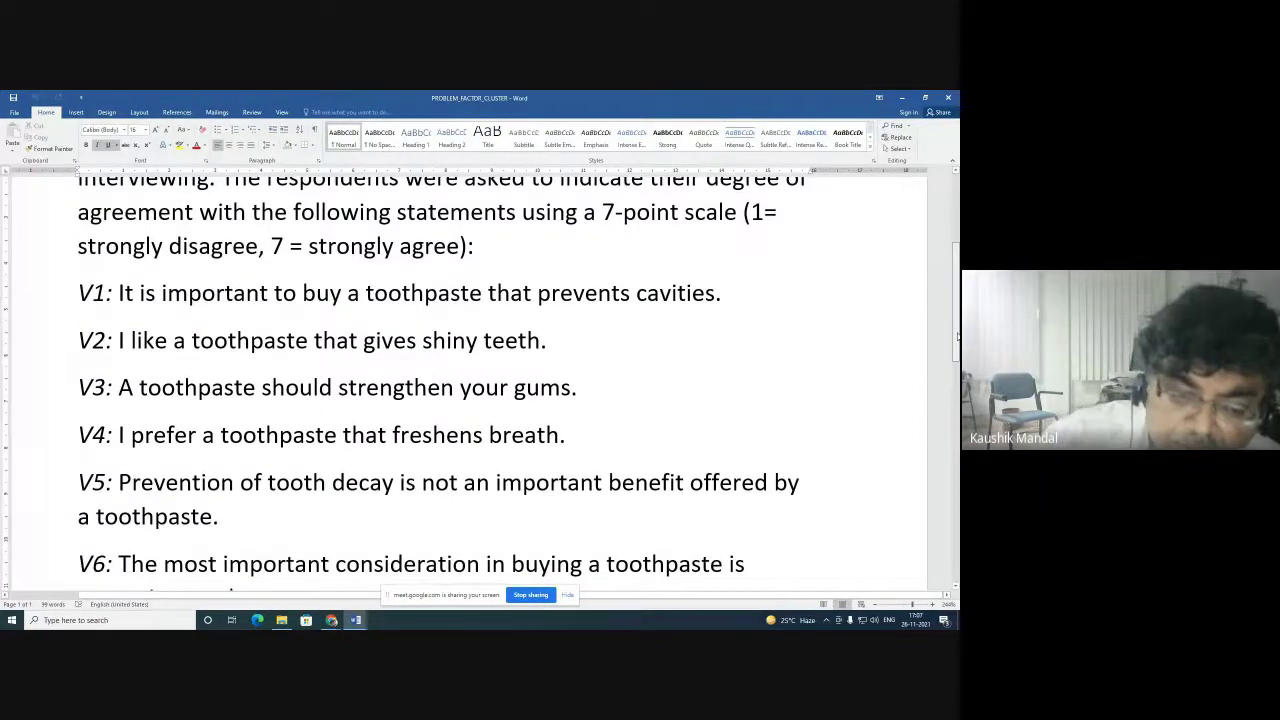
pyautogui.moveTo(957, 336); pyautogui.dragTo(957, 338)
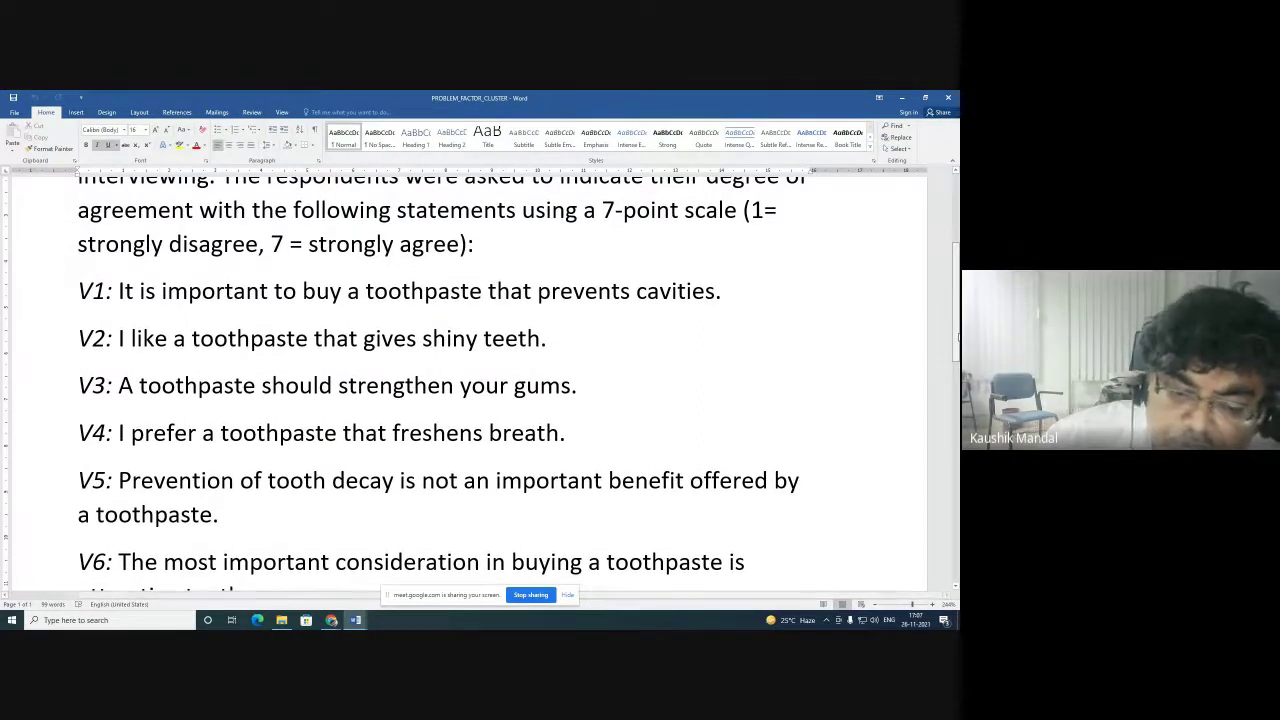
pyautogui.moveTo(957, 337); pyautogui.dragTo(957, 373)
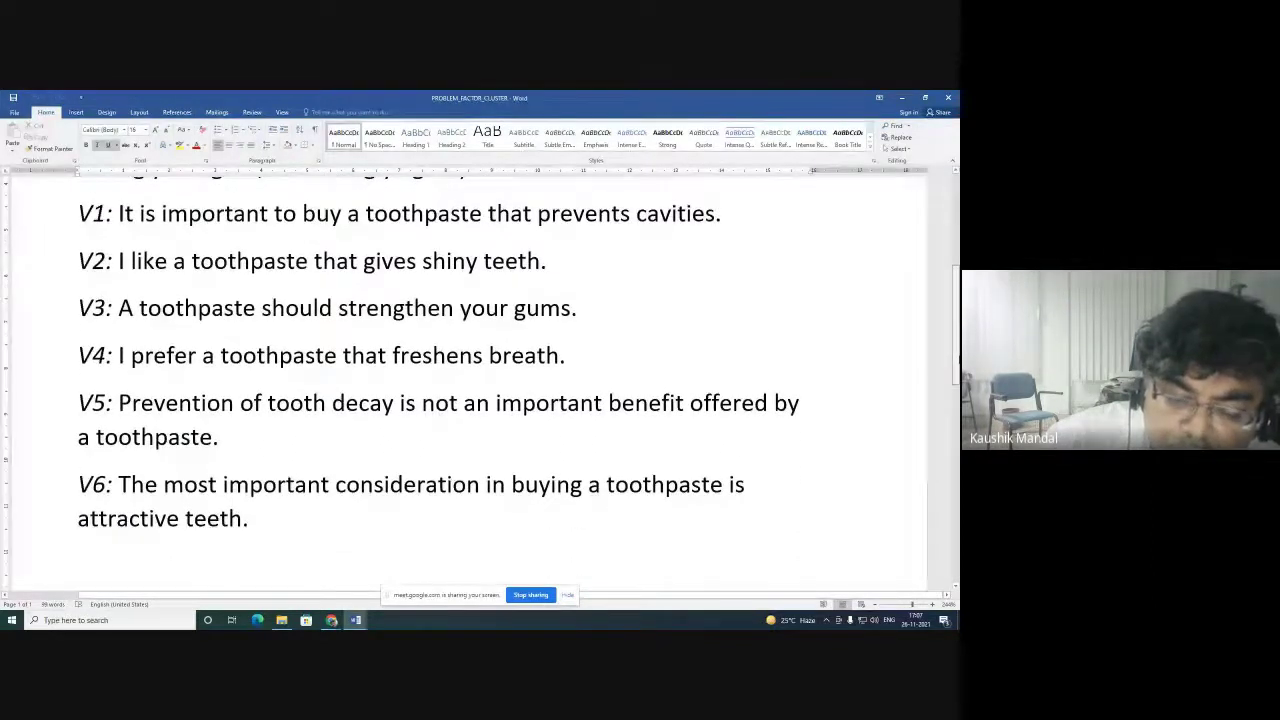
pyautogui.scroll(1, 707, 375)
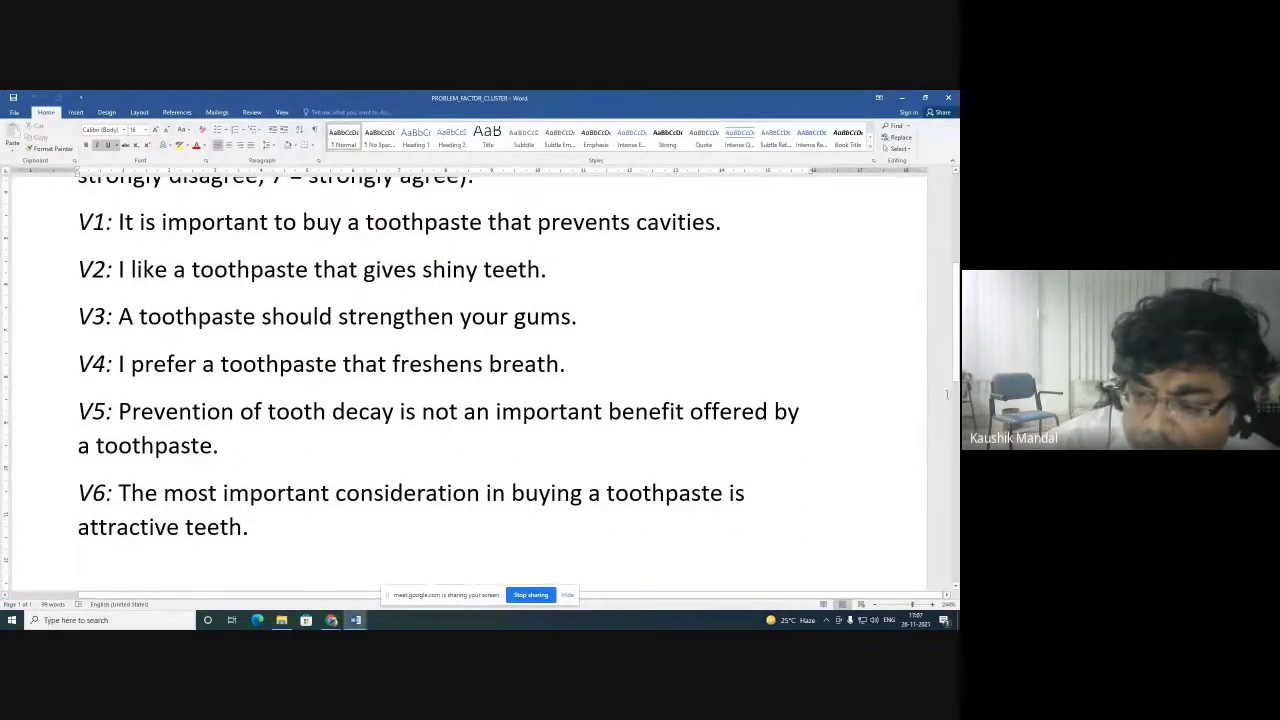
pyautogui.scroll(-2, 946, 394)
pyautogui.scroll(-3, 500, 380)
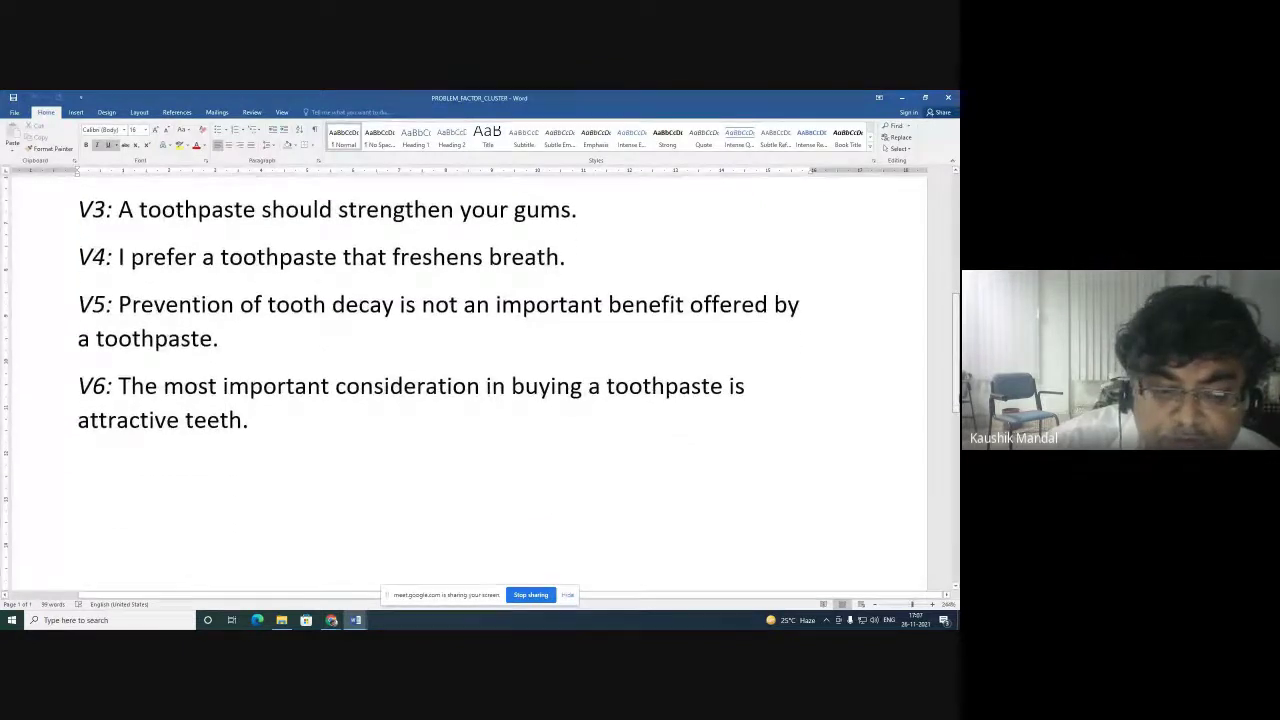
pyautogui.scroll(-3, 500, 380)
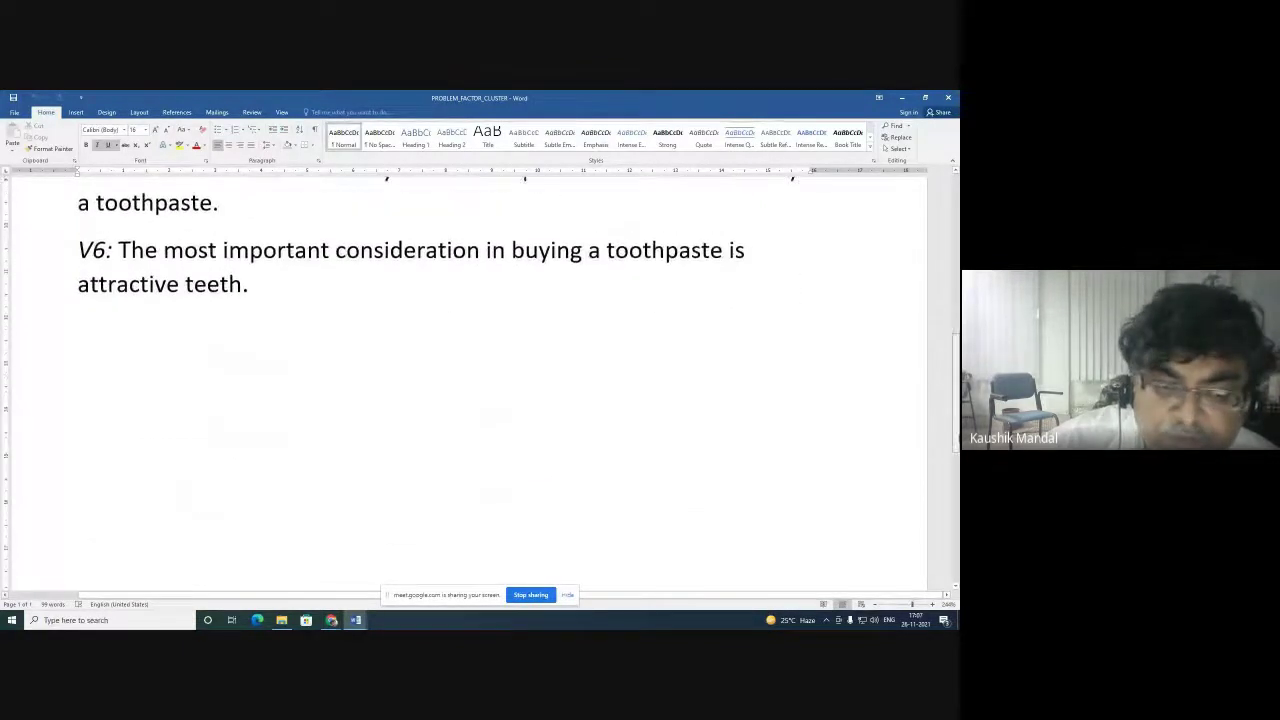
pyautogui.scroll(-2, 500, 380)
pyautogui.scroll(14, 957, 452)
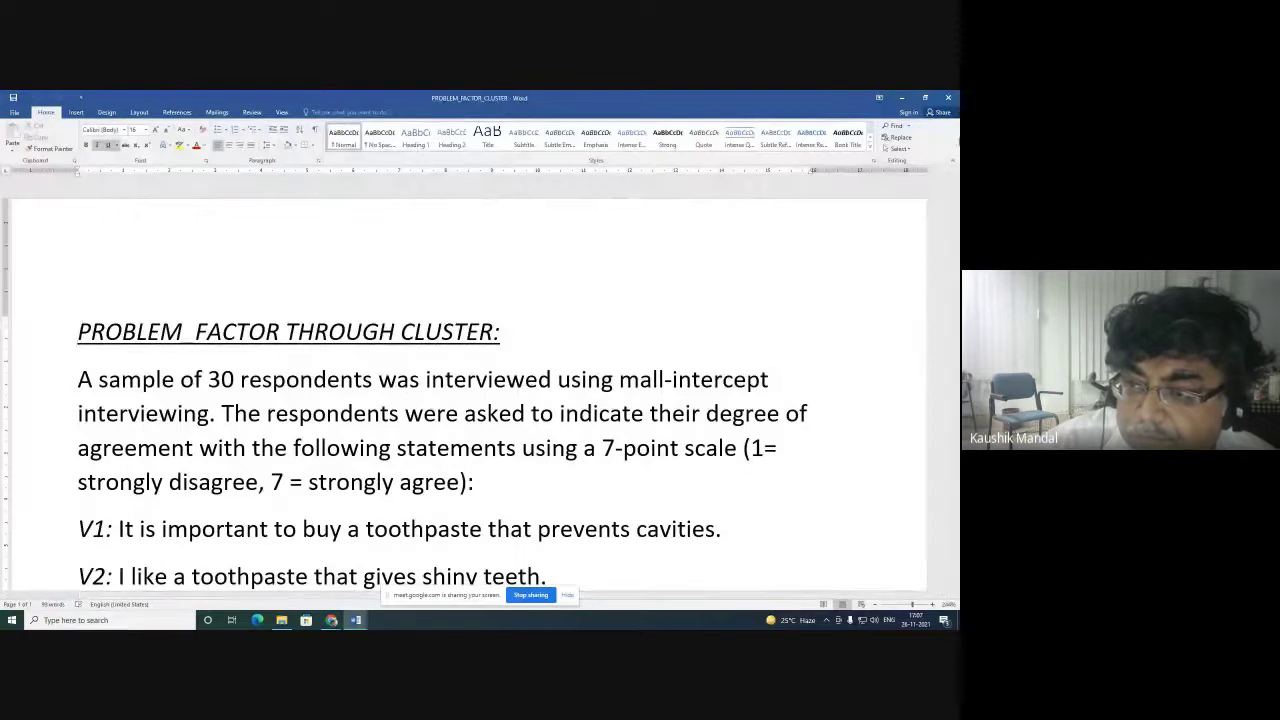
# Step: Close both Word documents and open the variable definitions of the Facor_CLUSTER _toothpaste_data dataset in SPSS
pyautogui.click(950, 98)
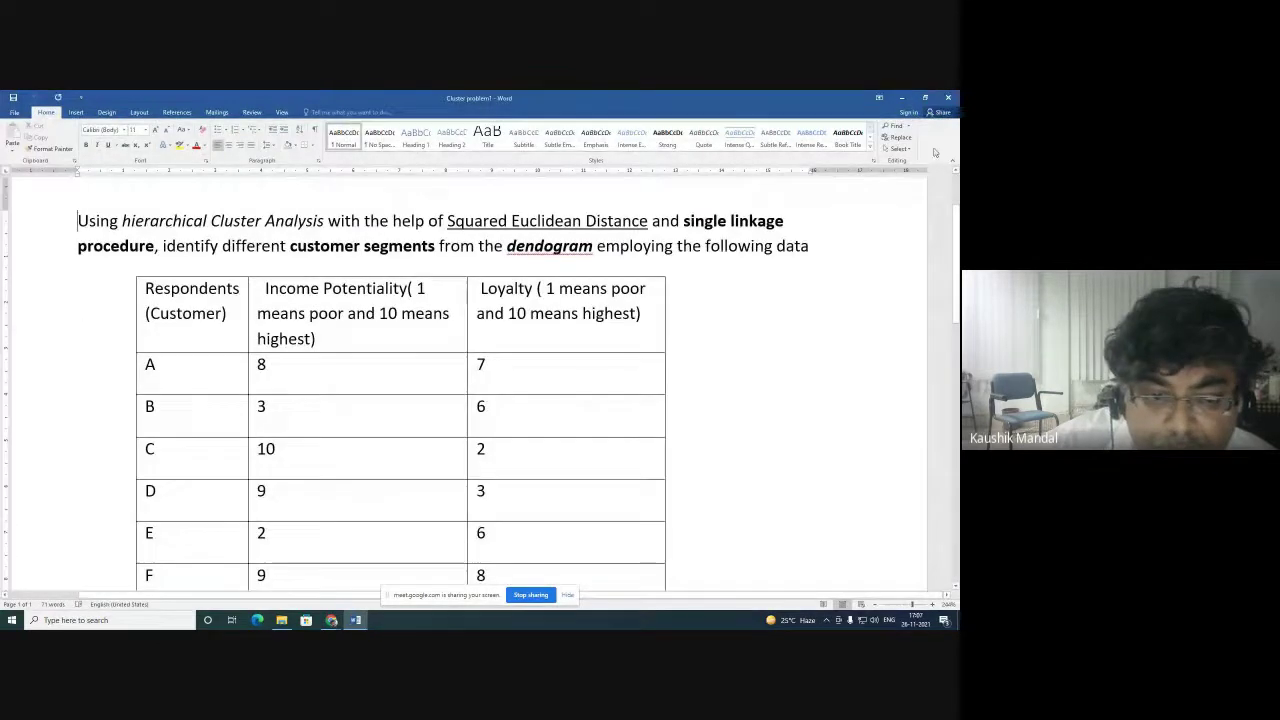
pyautogui.click(950, 97)
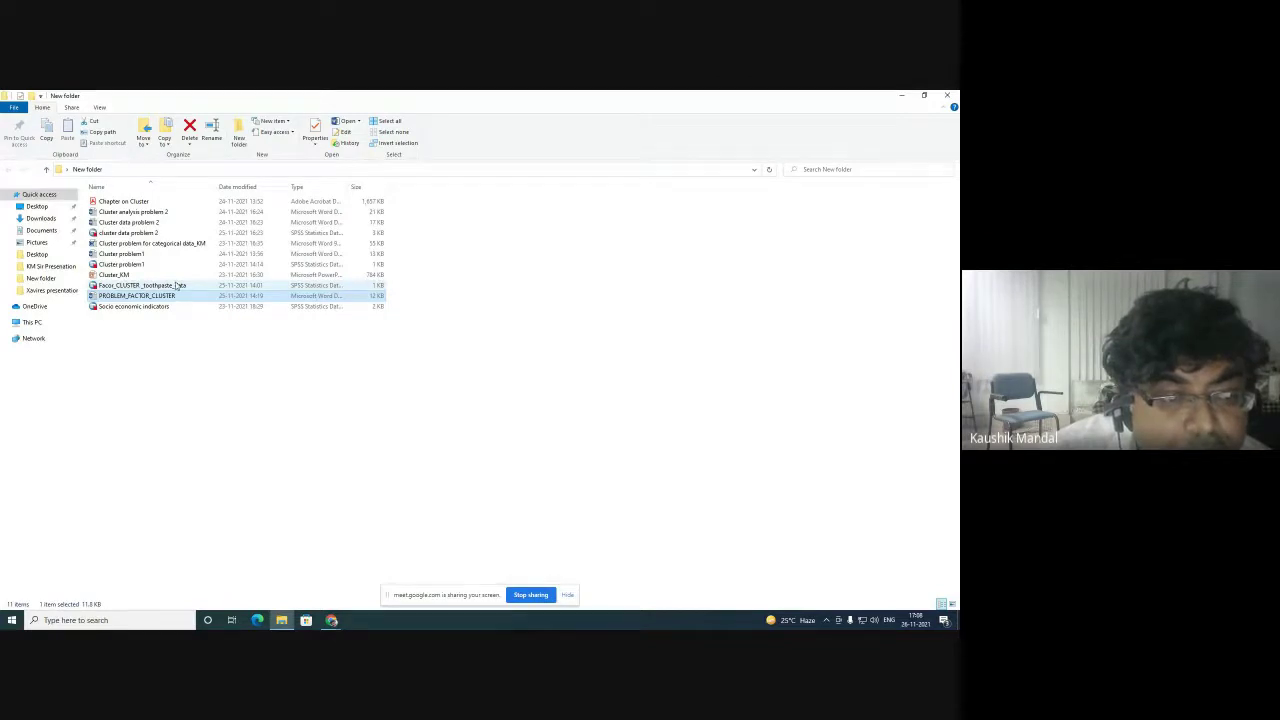
pyautogui.doubleClick(176, 286)
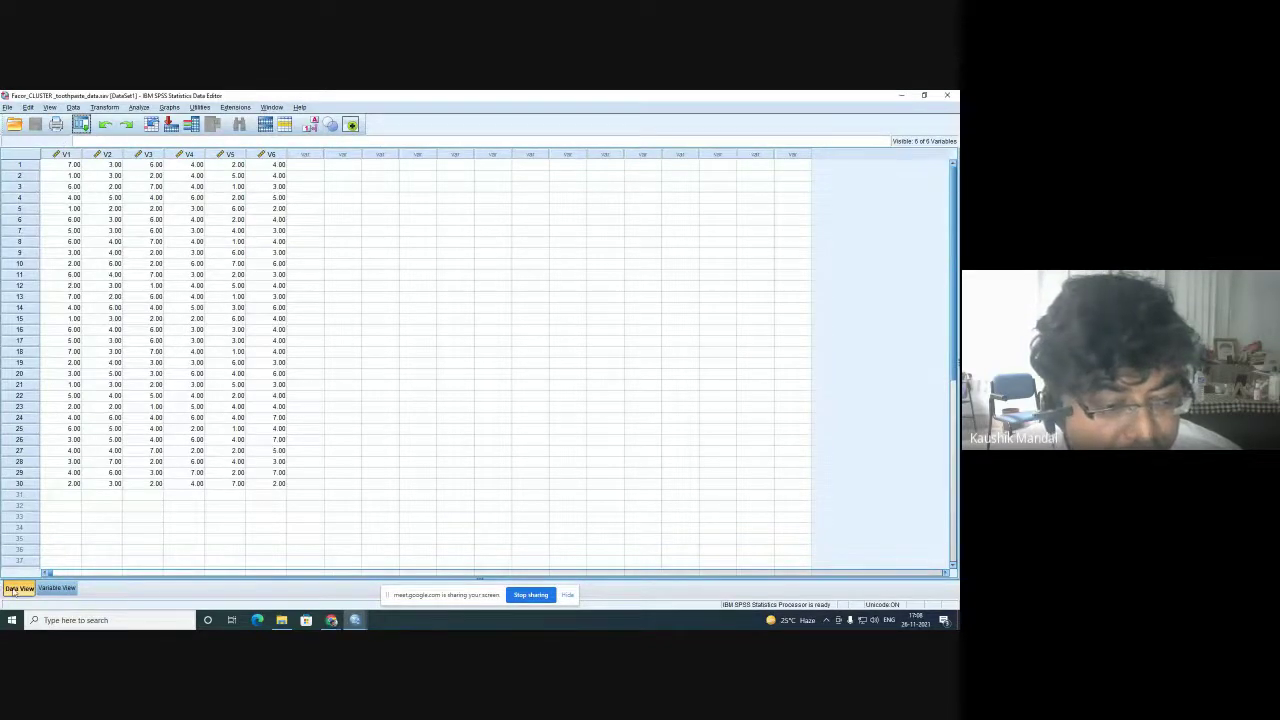
pyautogui.click(57, 588)
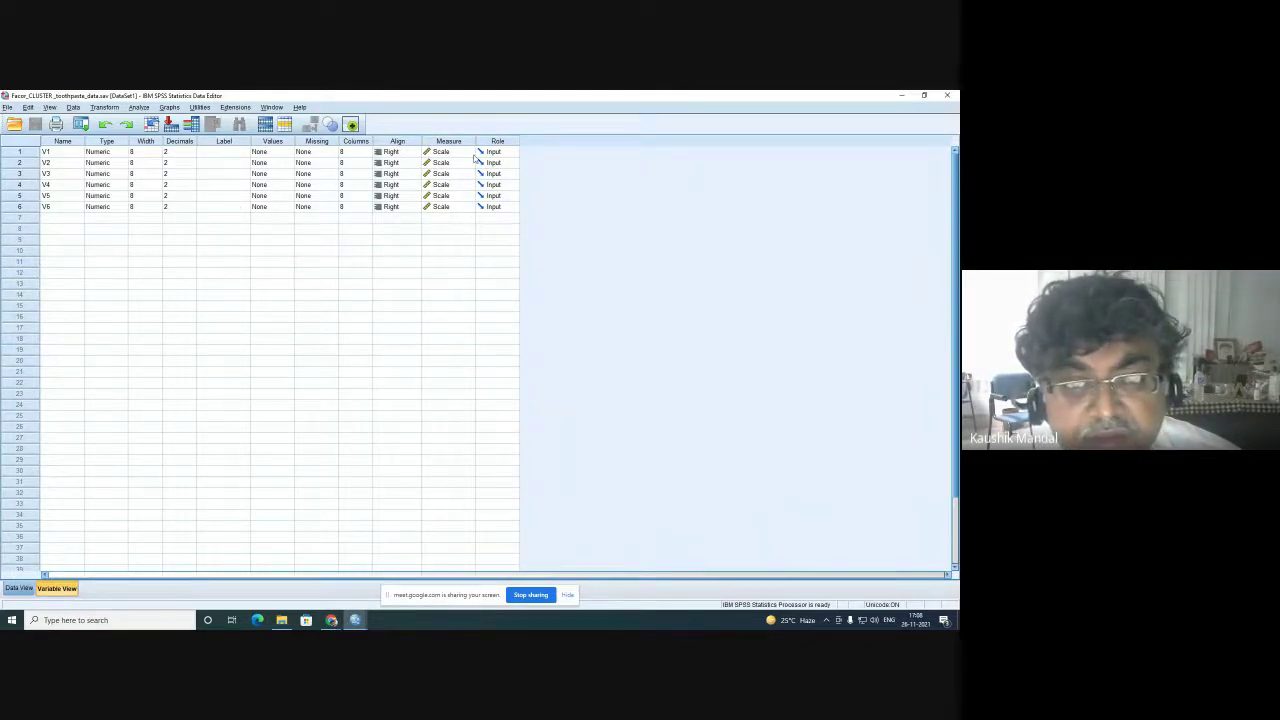
# Step: View the toothpaste data values, switch to File Explorer, and reread statements V1 to V6 in the PROBLEM_FACTOR_CLUSTER Word document
pyautogui.click(18, 588)
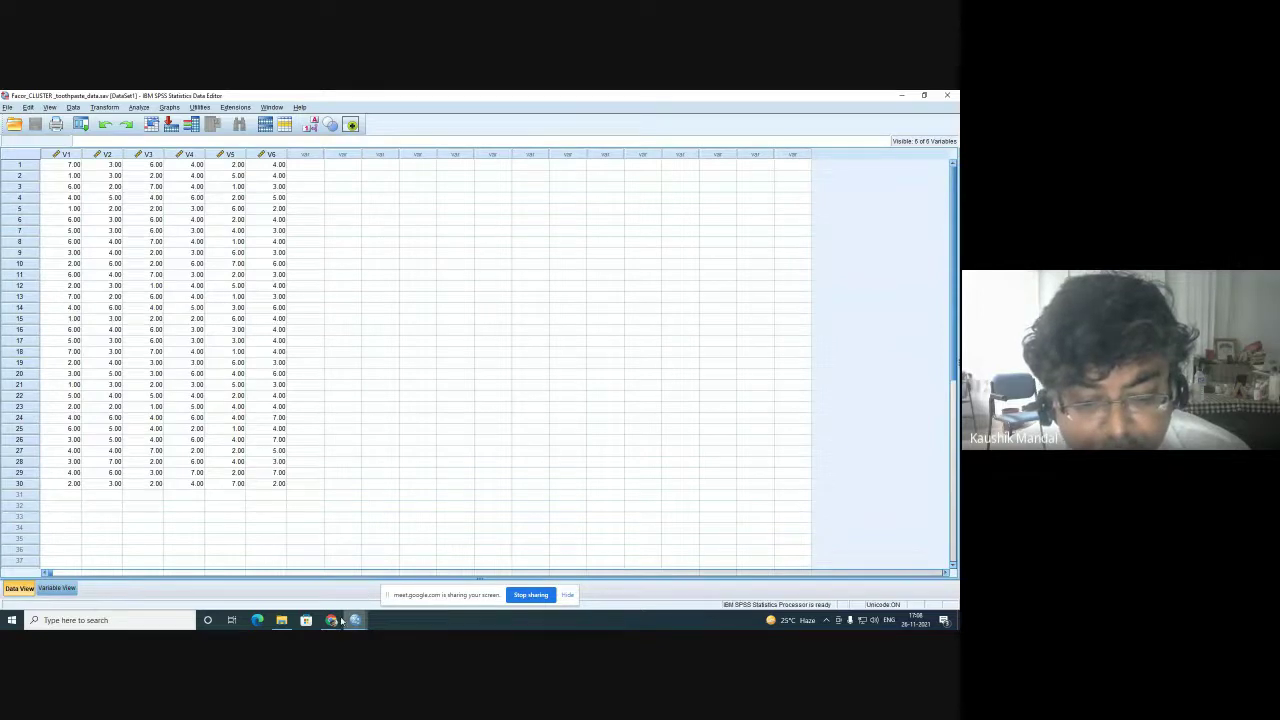
pyautogui.click(900, 96)
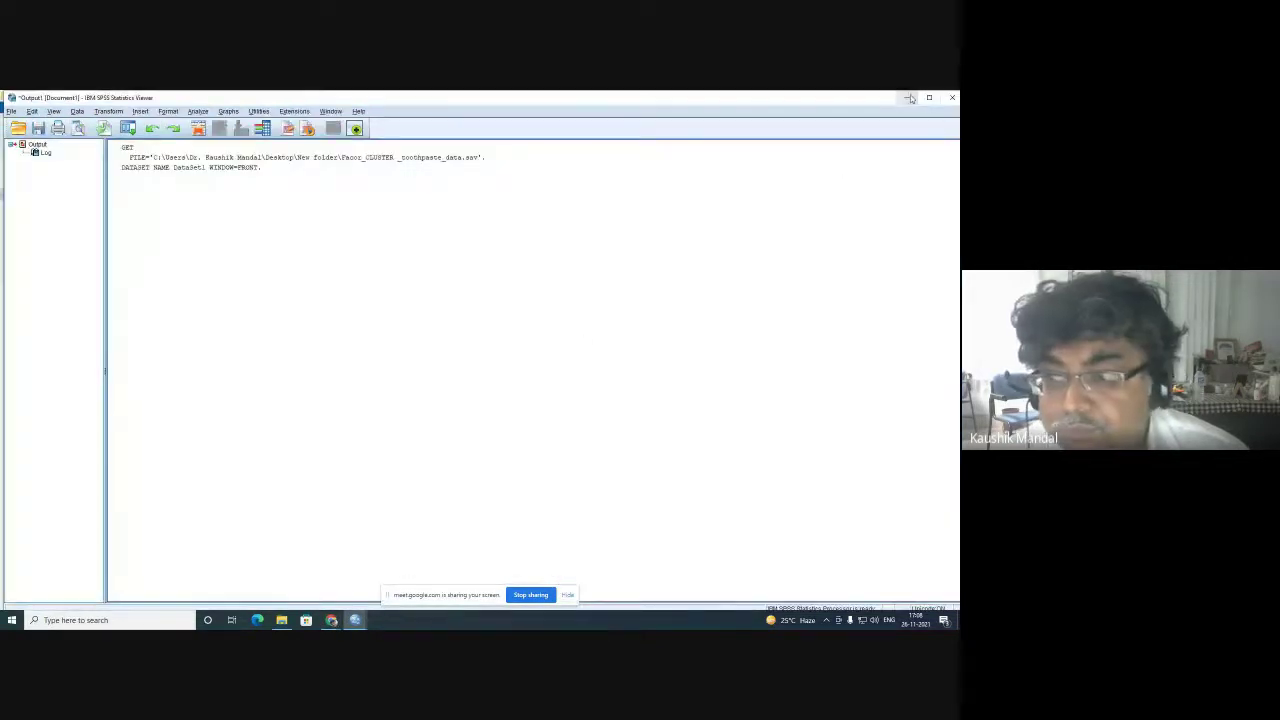
pyautogui.click(906, 97)
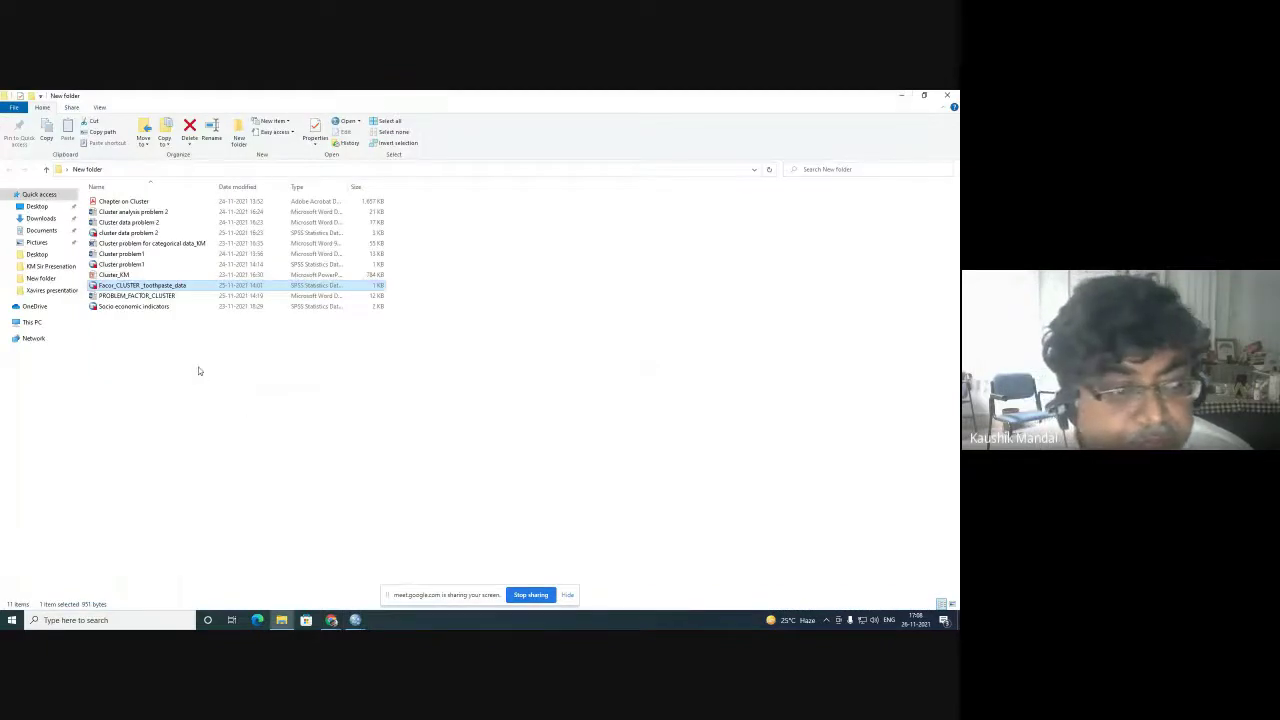
pyautogui.doubleClick(168, 296)
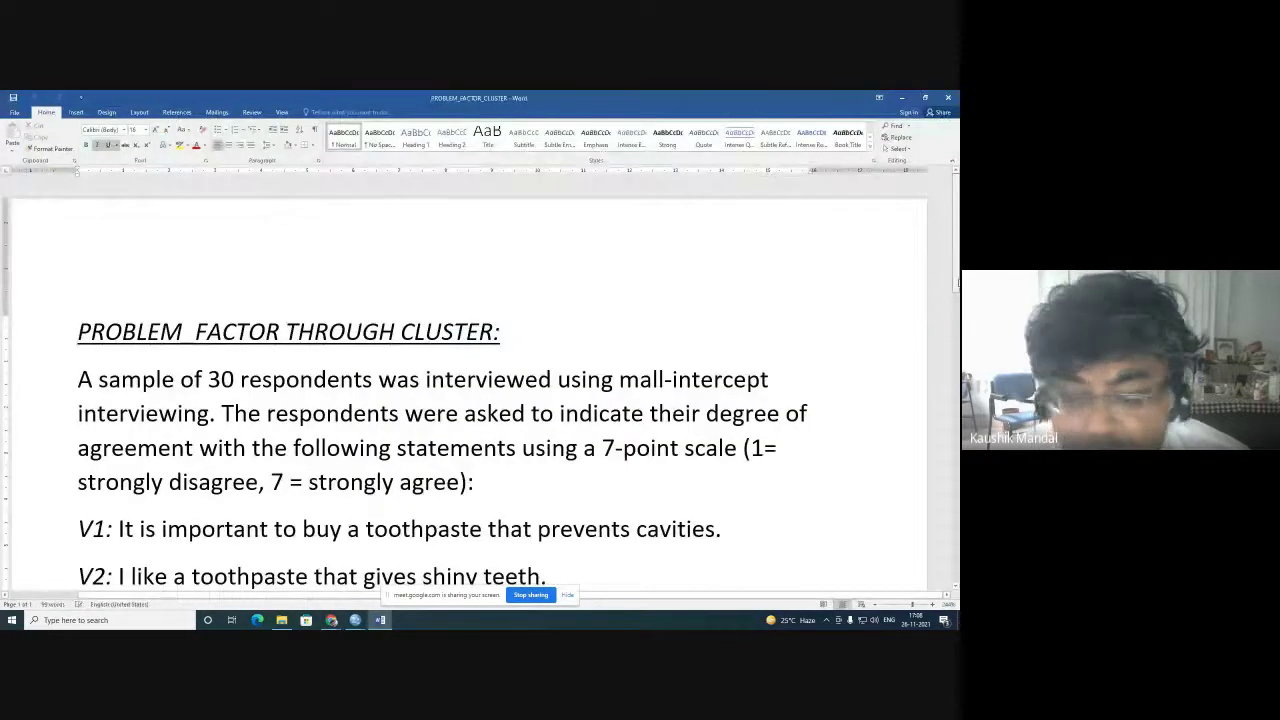
pyautogui.scroll(-5, 949, 344)
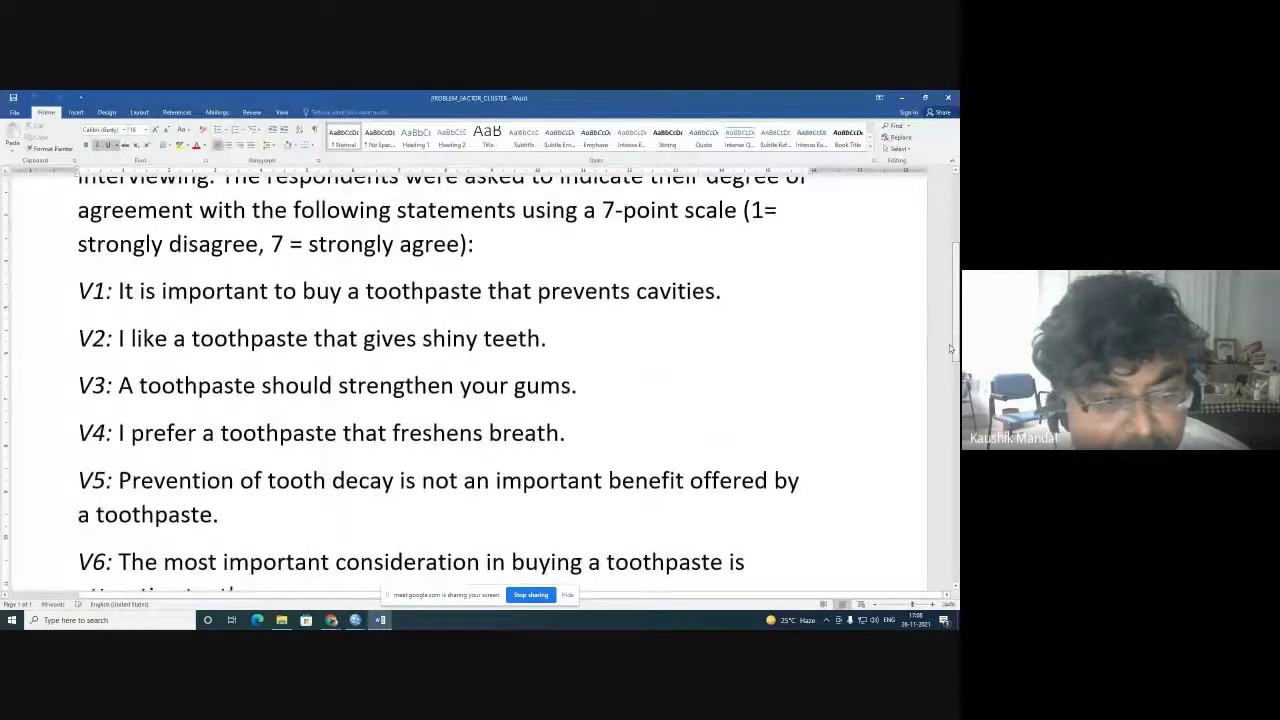
pyautogui.click(902, 100)
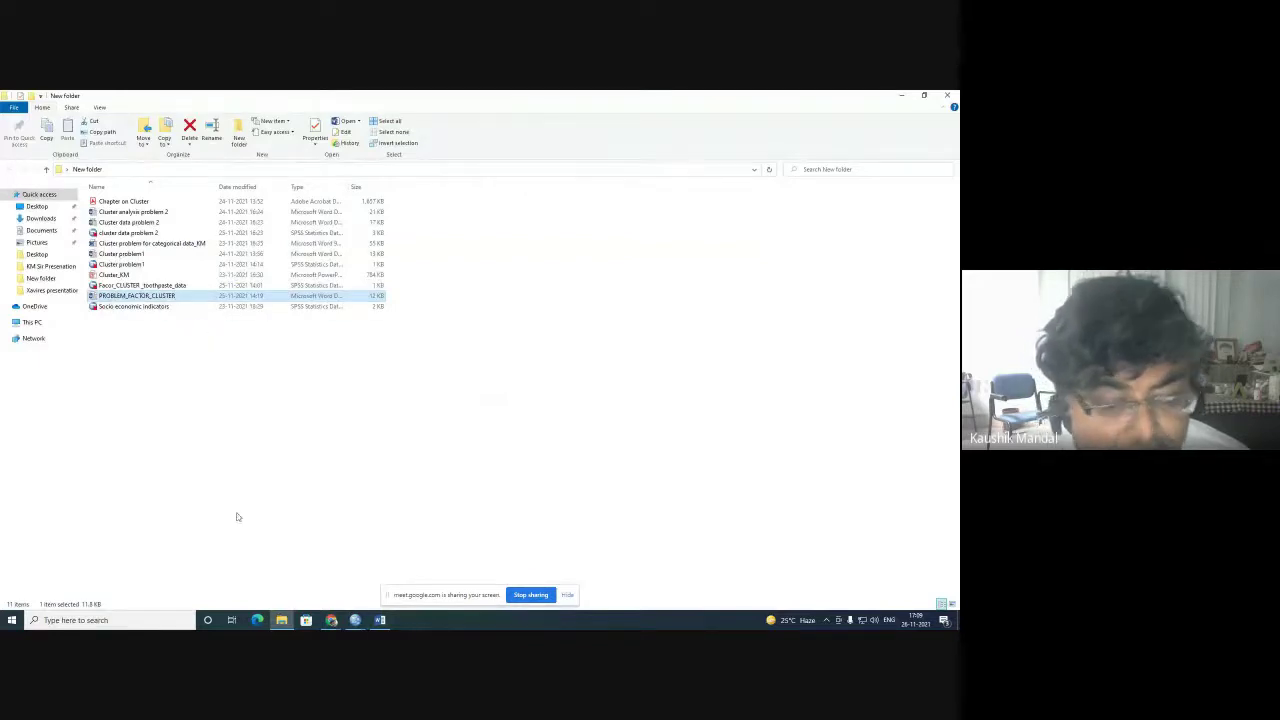
# Step: Switch back to the toothpaste dataset in SPSS and set up a Hierarchical Cluster analysis with V1 to V6, clustering variables instead of cases
pyautogui.click(357, 622)
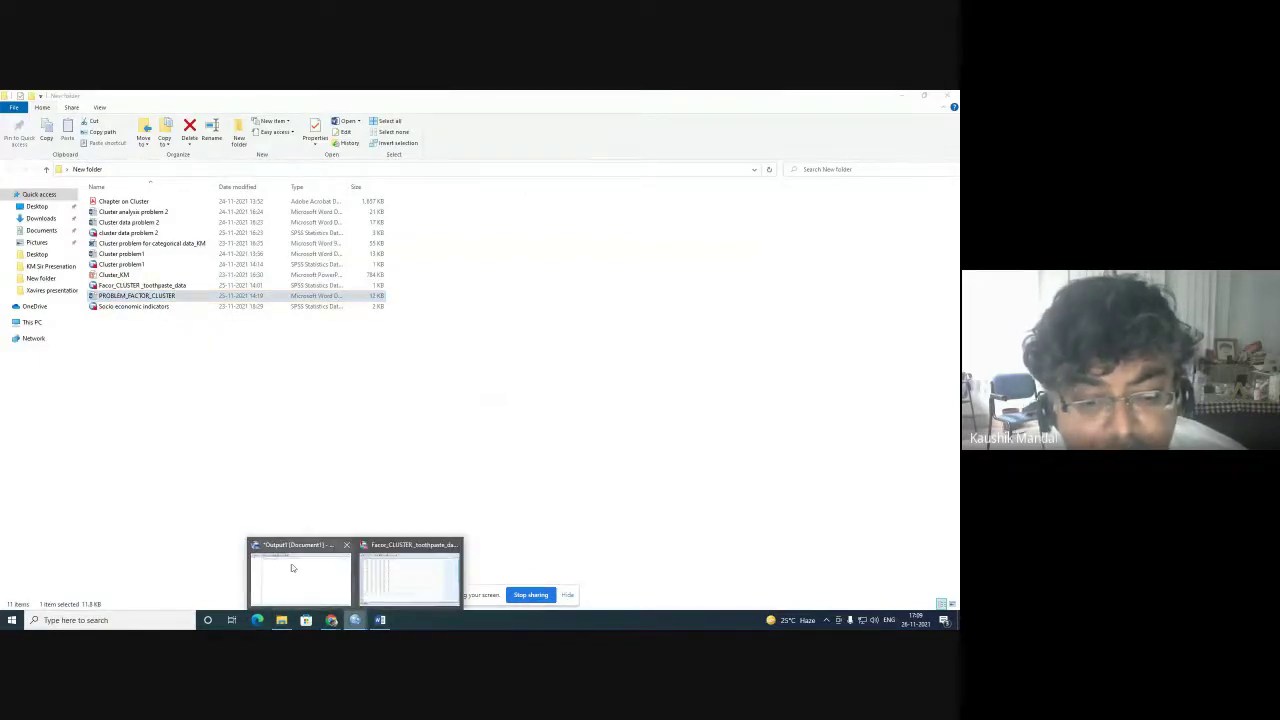
pyautogui.click(368, 570)
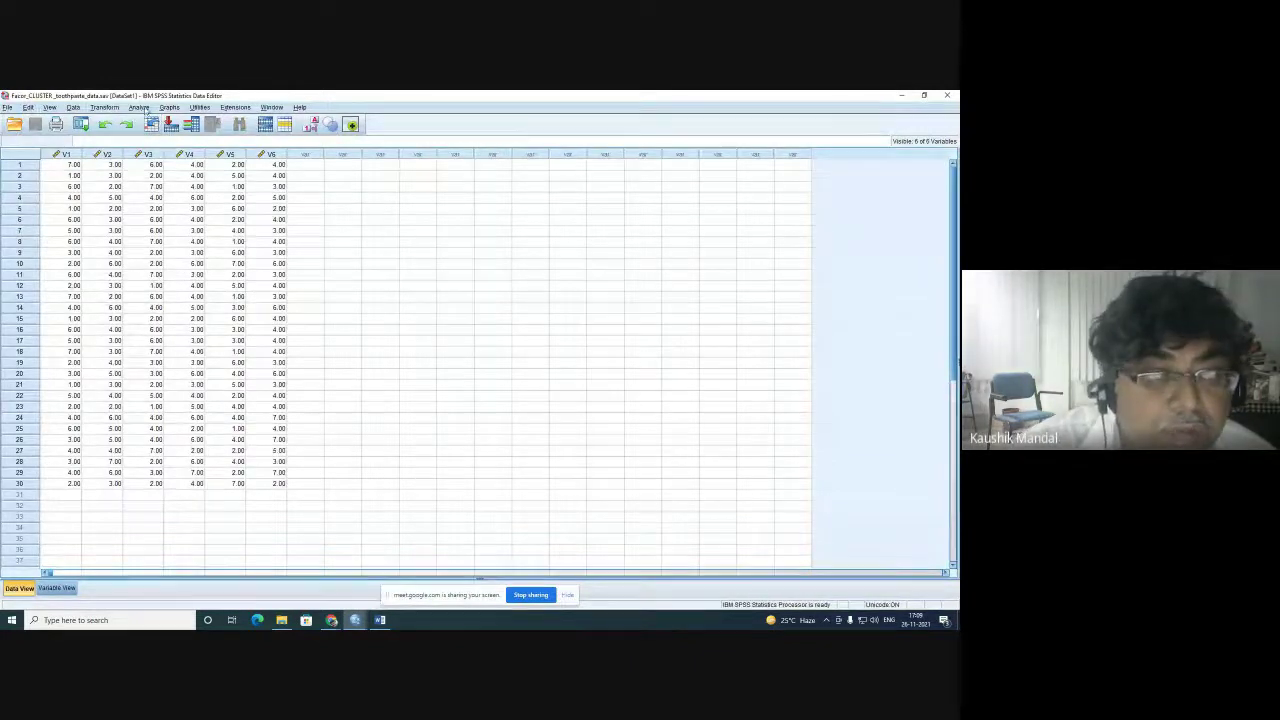
pyautogui.click(138, 107)
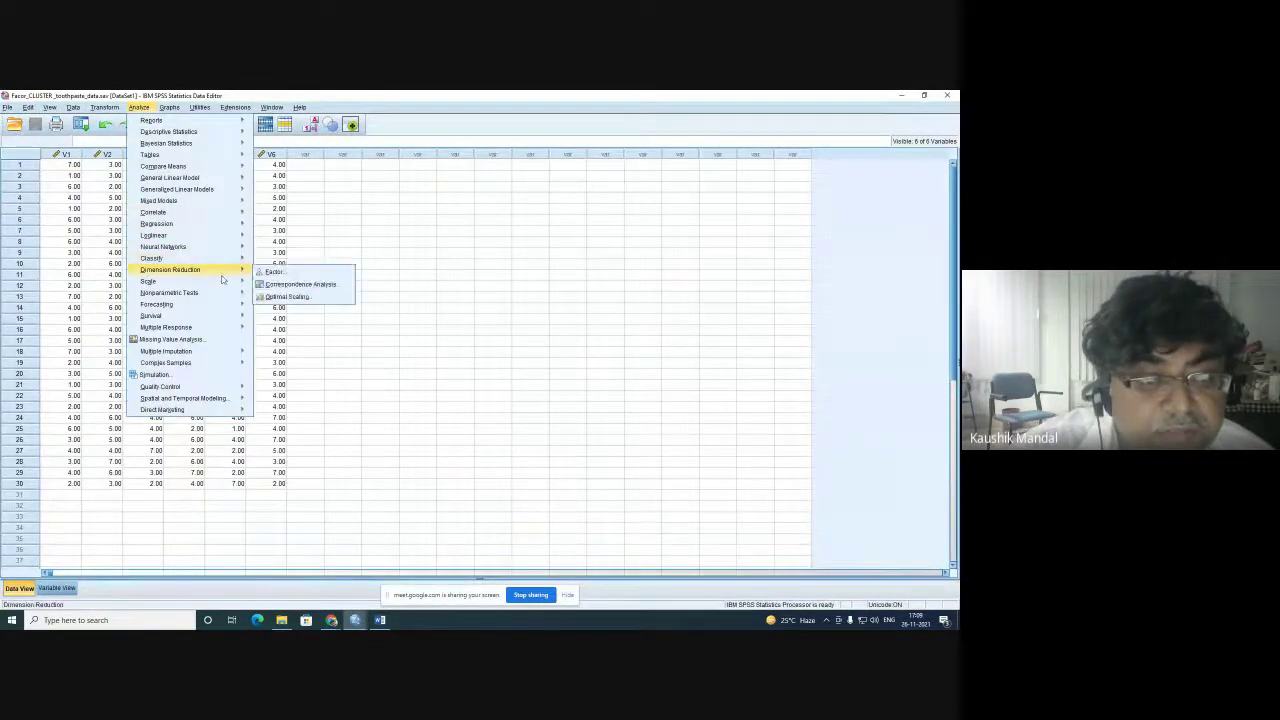
pyautogui.moveTo(240, 250)
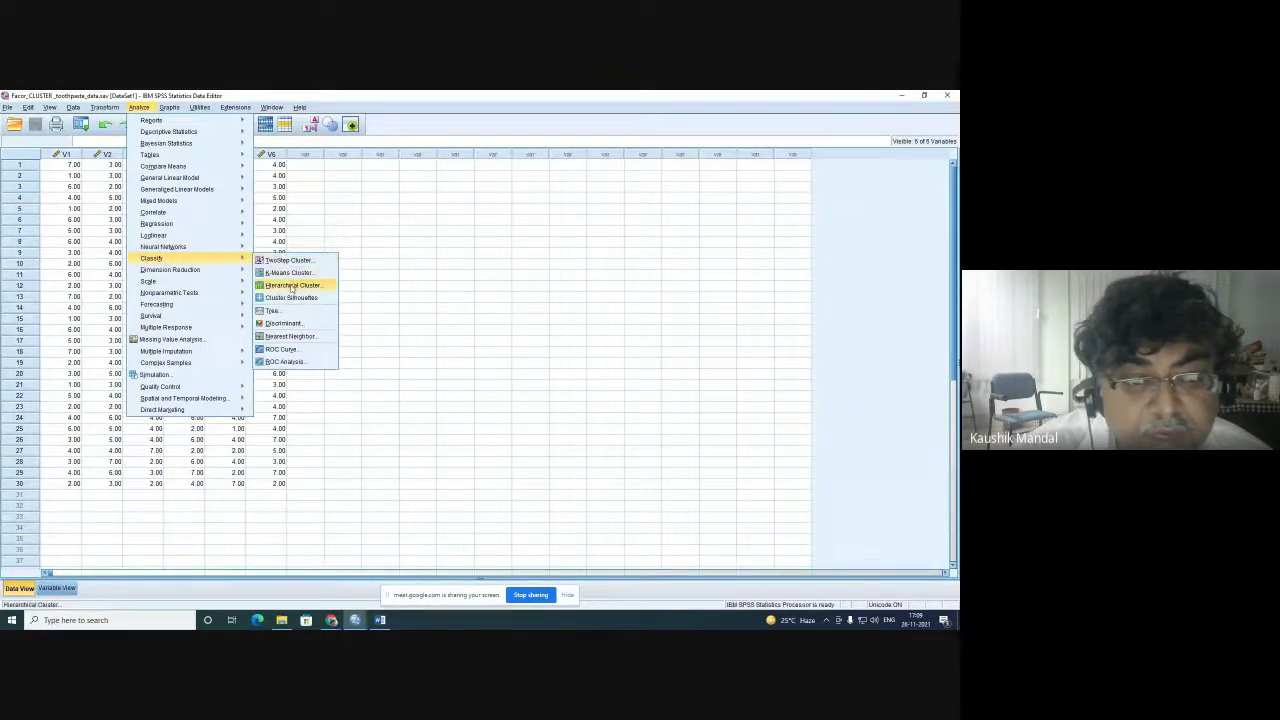
pyautogui.click(292, 286)
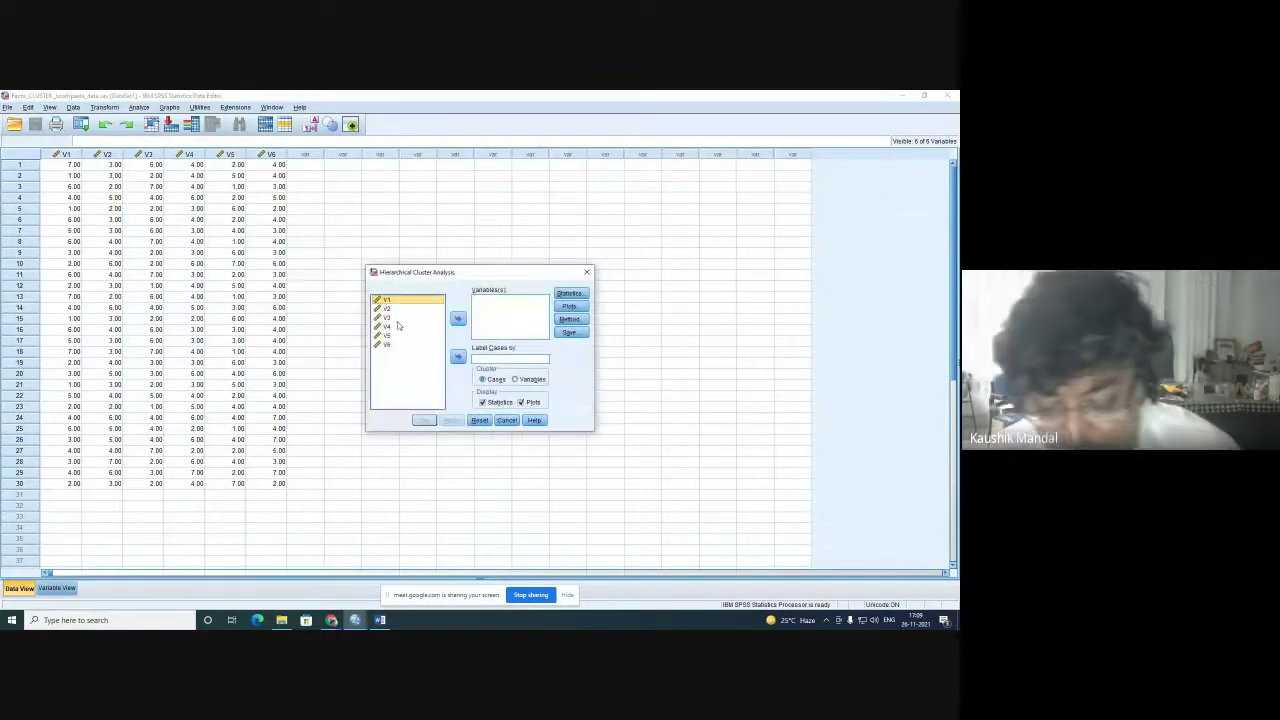
pyautogui.hotkey('shift', 'Down')
pyautogui.hotkey('shift', 'Down')
pyautogui.hotkey('shift', 'Down')
pyautogui.hotkey('shift', 'Down')
pyautogui.hotkey('shift', 'Down')
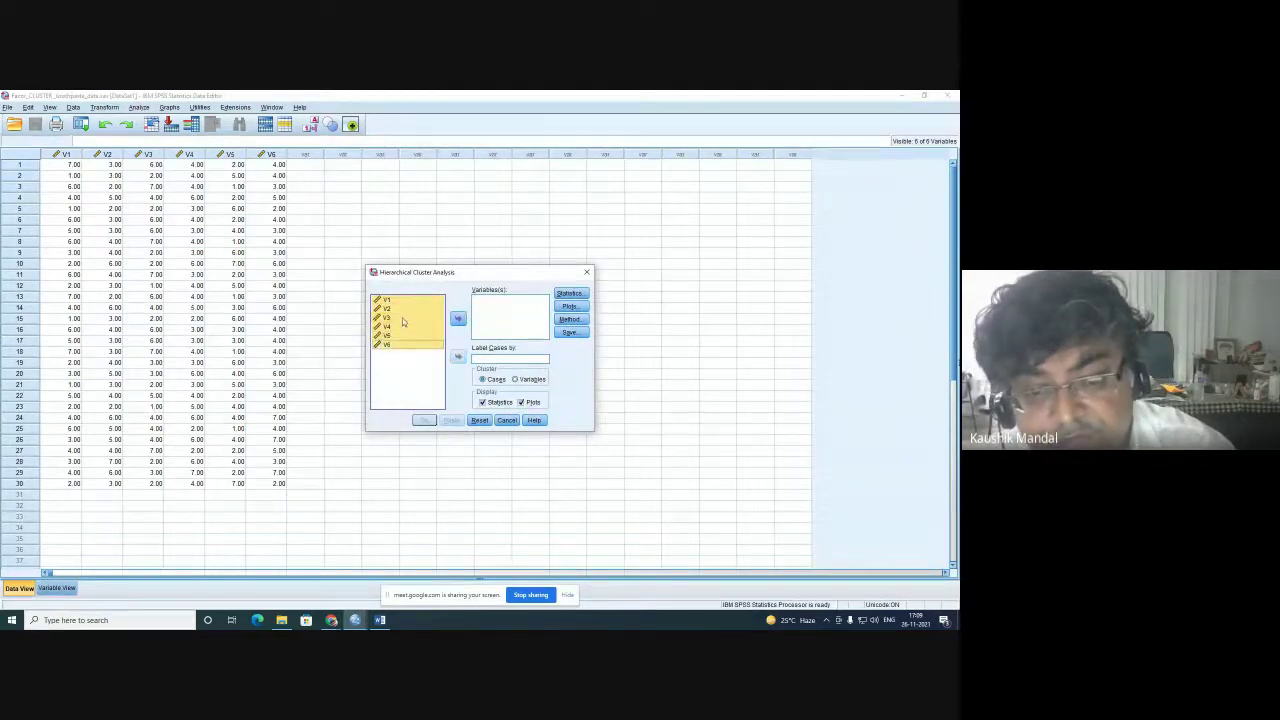
pyautogui.click(458, 319)
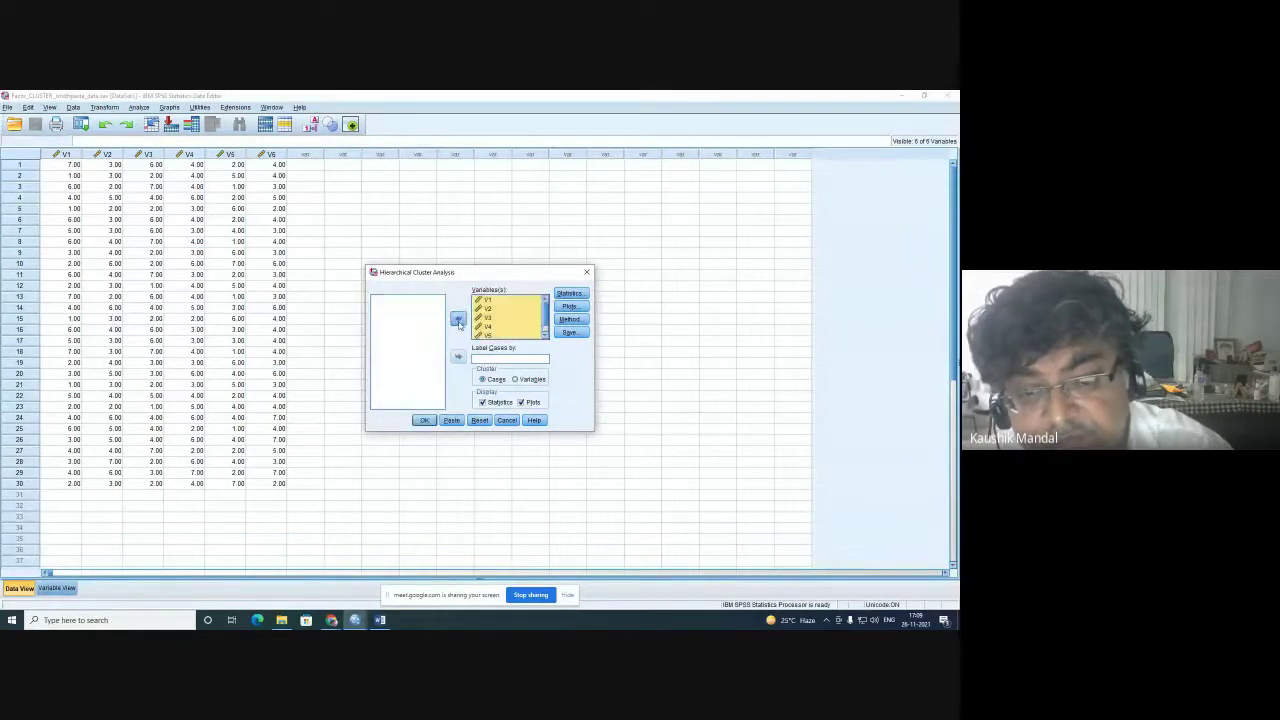
pyautogui.click(516, 380)
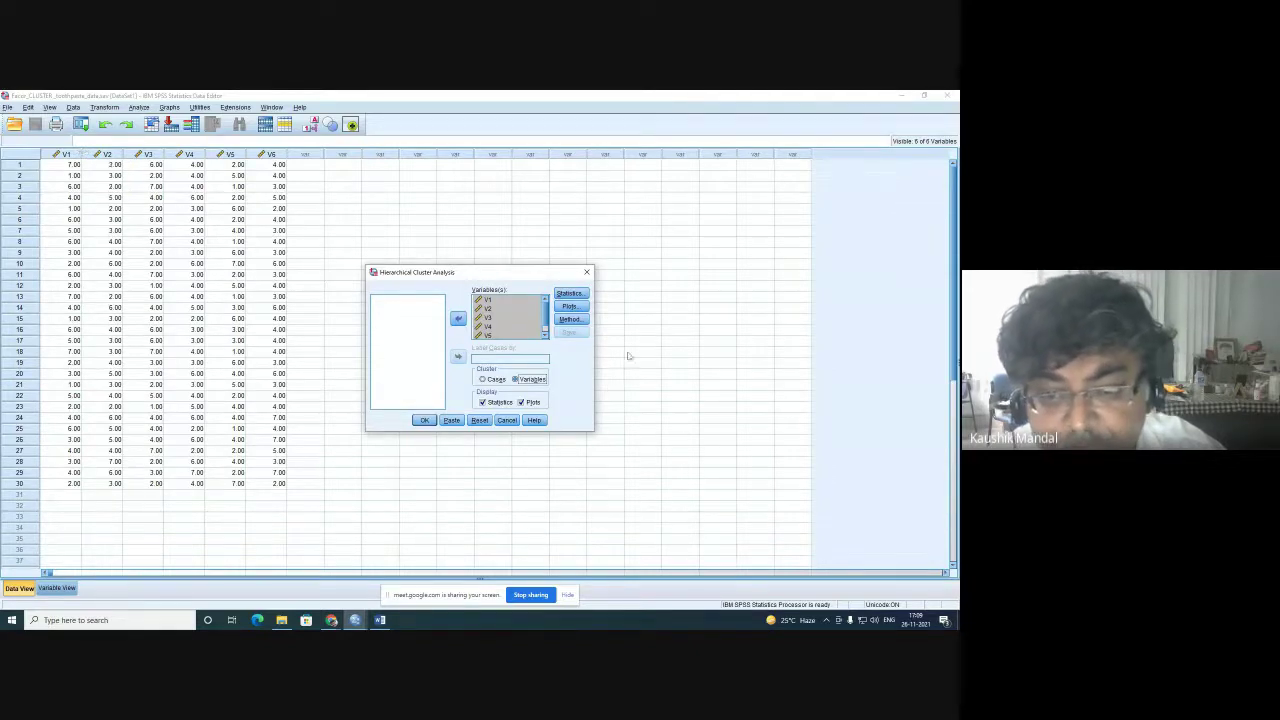
# Step: Confirm the cluster analysis's statistics options, and set its plots to include the dendrogram with icicle set to None
pyautogui.click(579, 294)
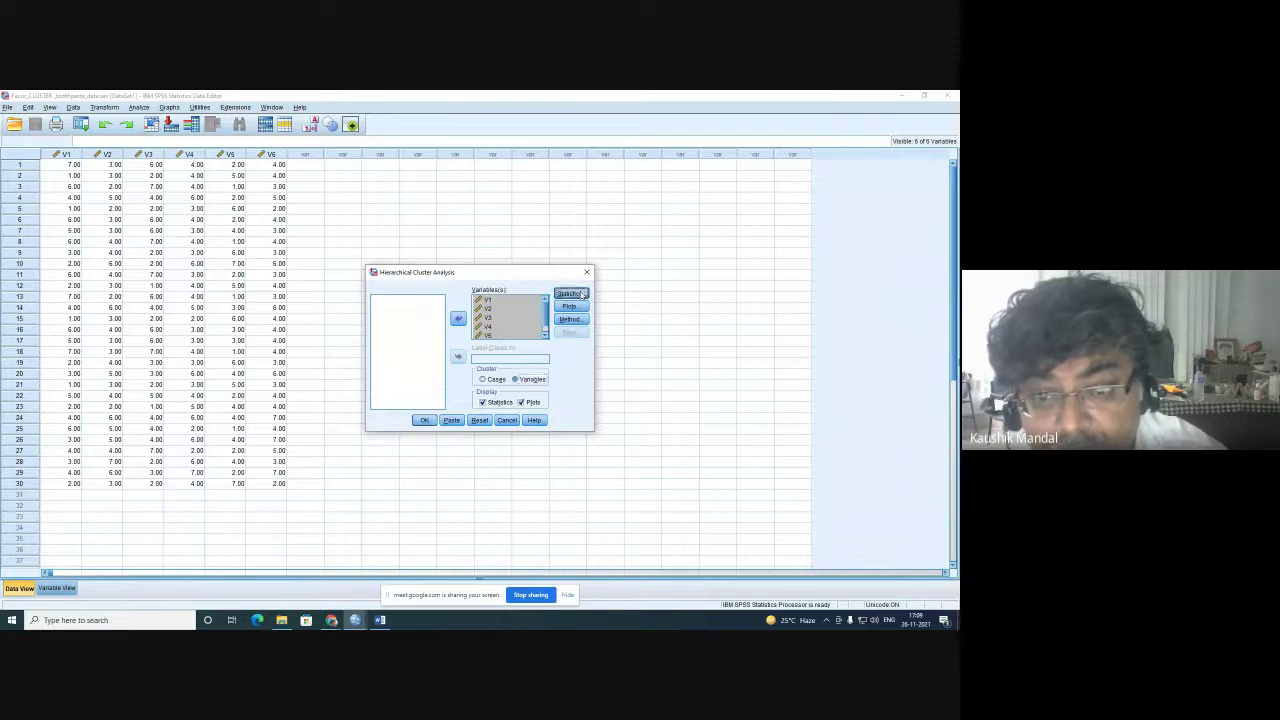
pyautogui.click(420, 309)
pyautogui.click(455, 417)
pyautogui.click(569, 306)
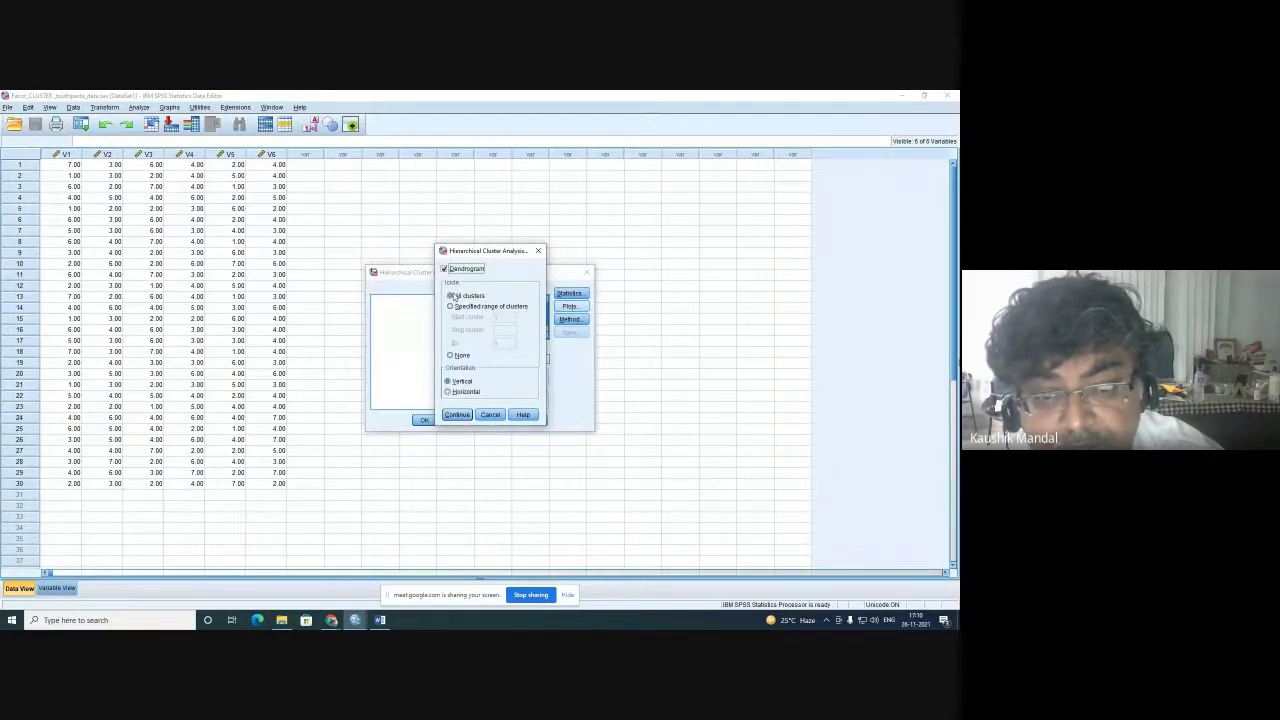
pyautogui.click(451, 356)
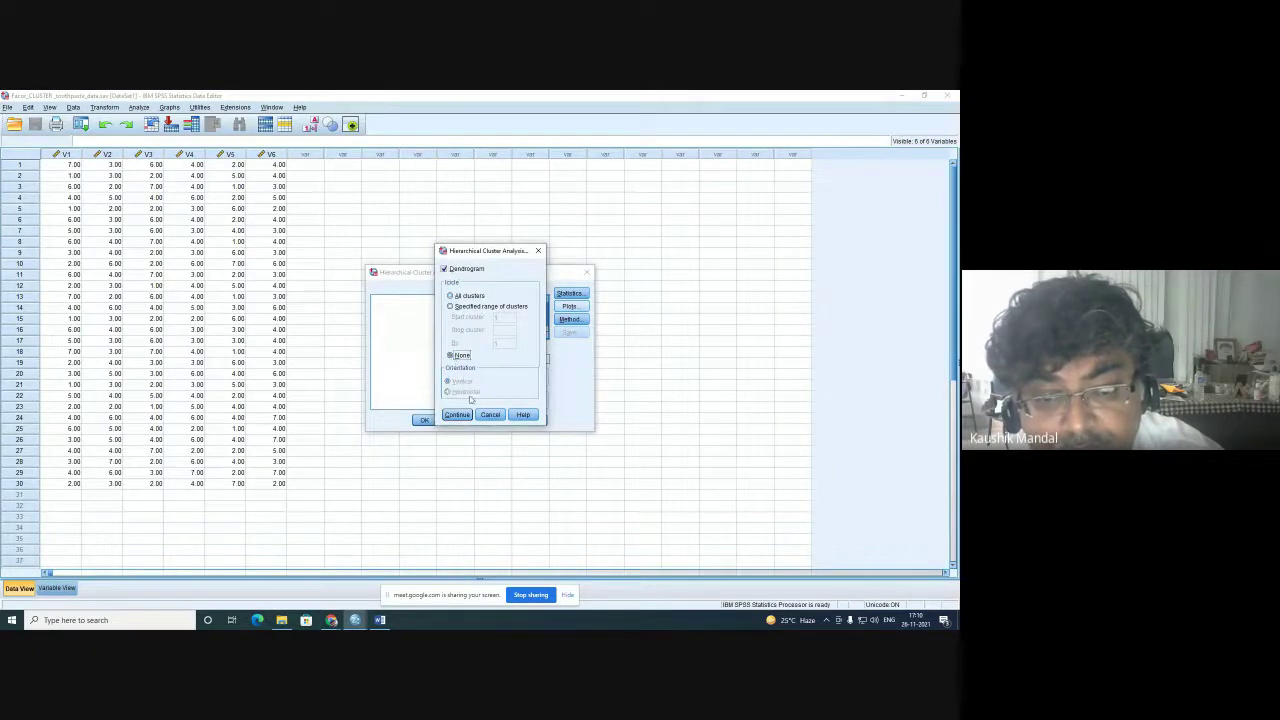
pyautogui.click(456, 414)
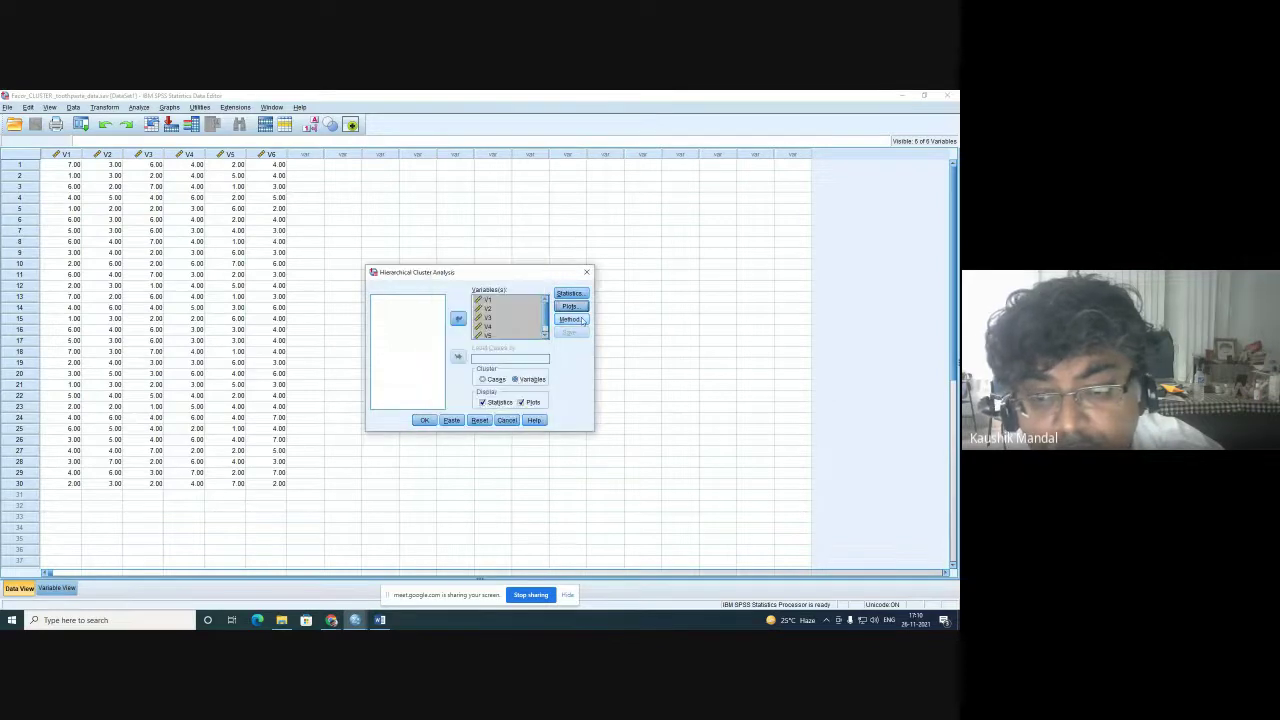